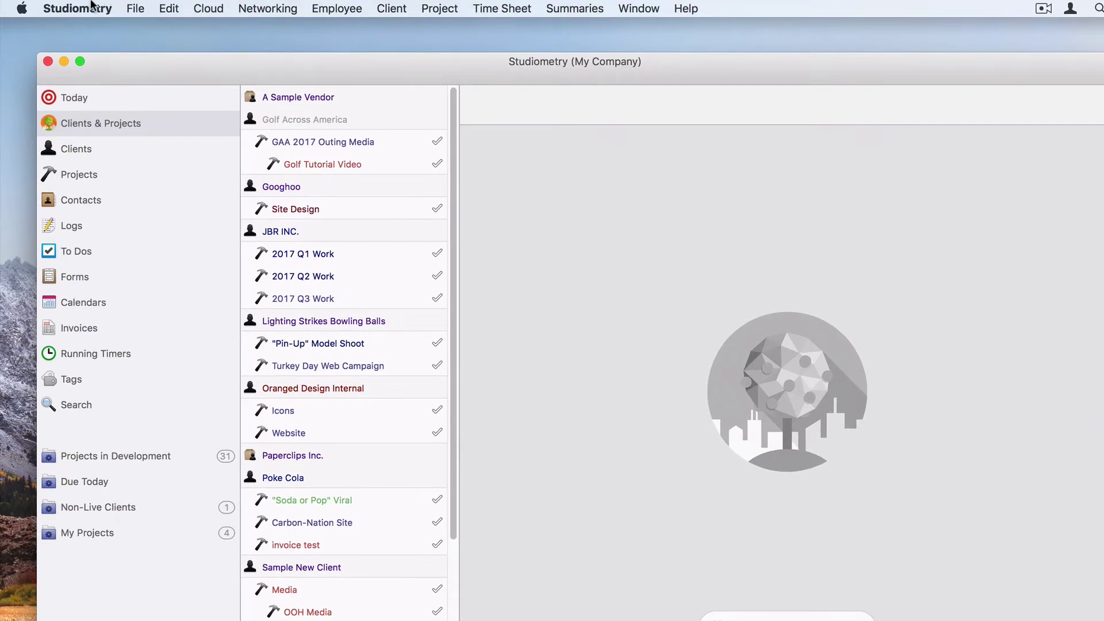
Create a new visual invoice template from the Templates section of the preferences.
click(92, 7)
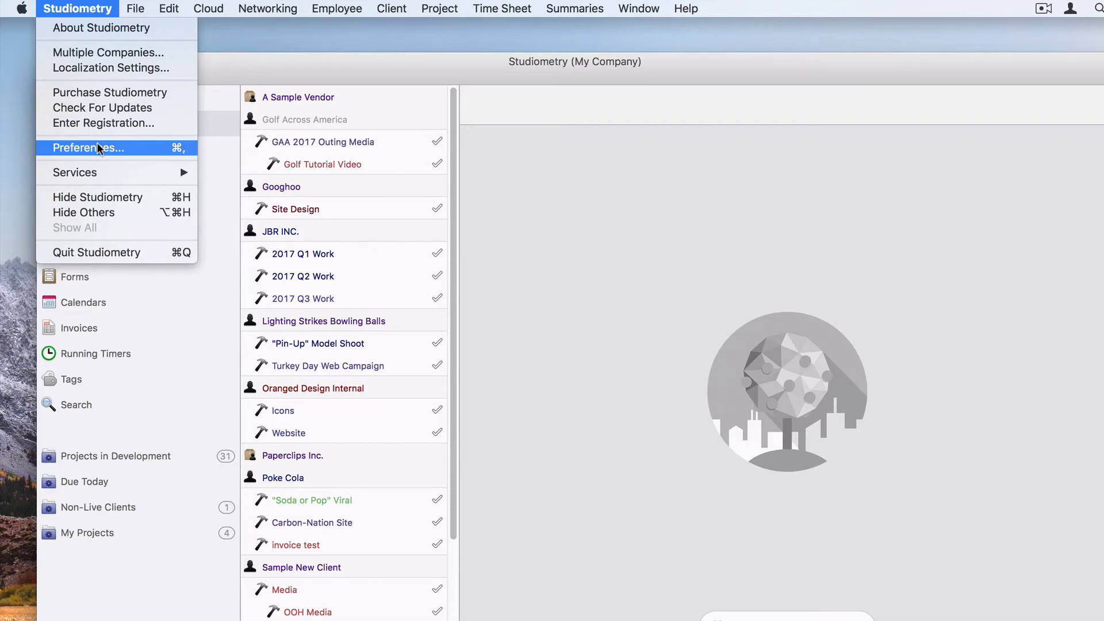
click(66, 148)
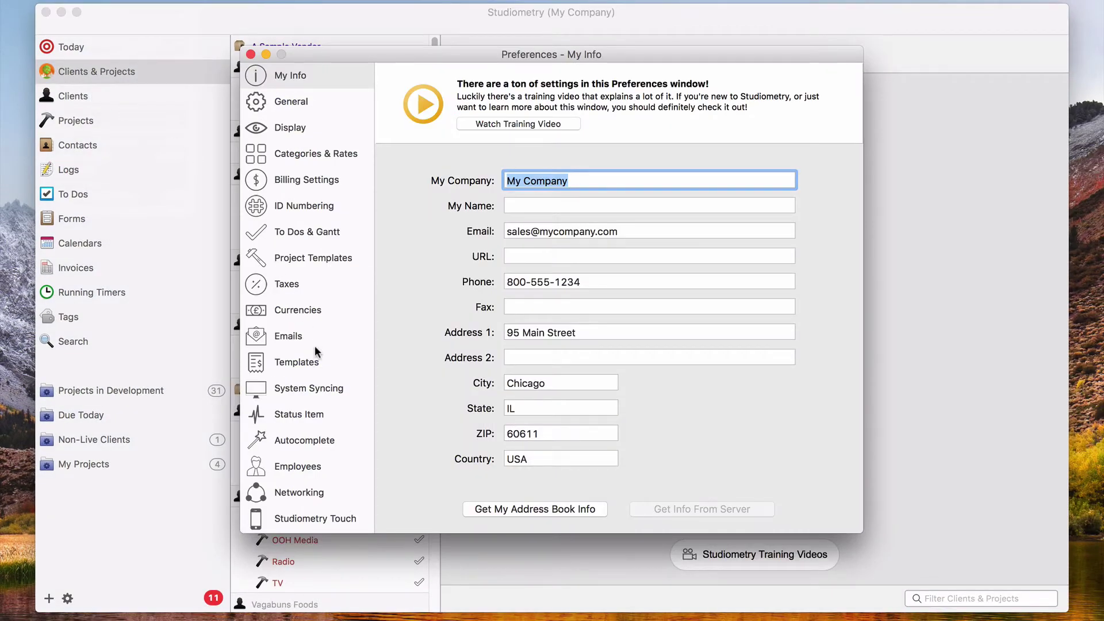
click(317, 358)
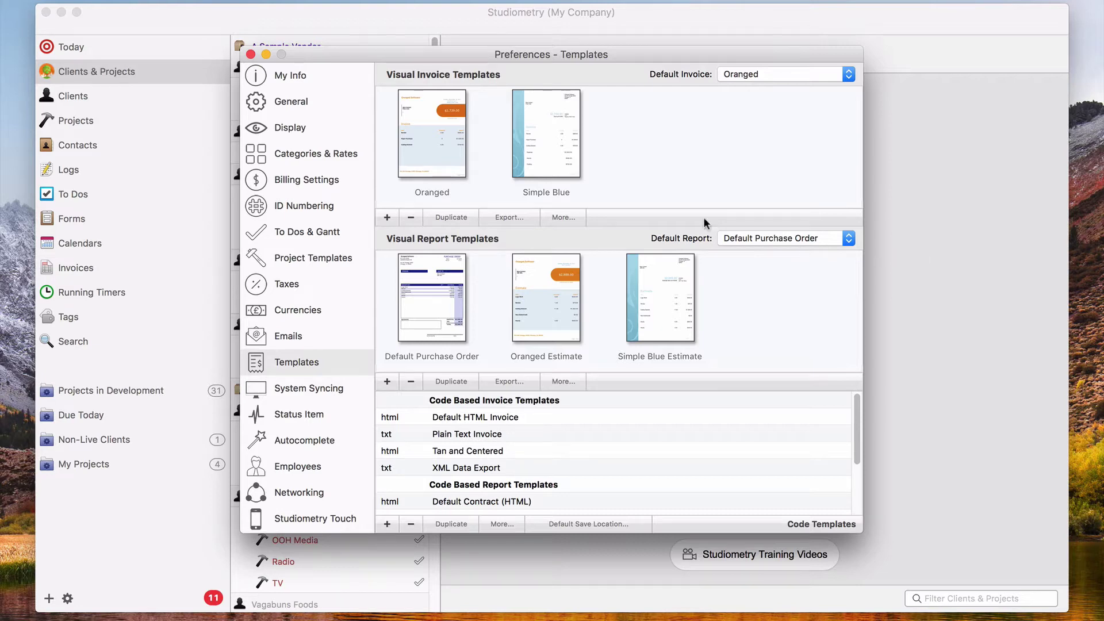
click(389, 217)
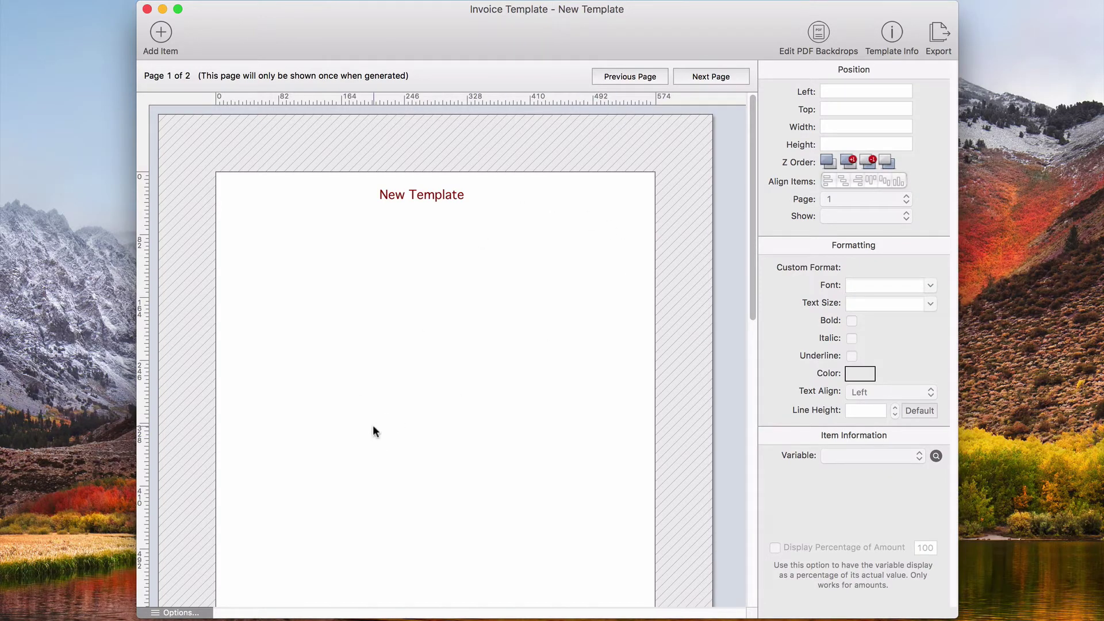
Delete the "New Template" title text from page 1 of the invoice template.
click(432, 198)
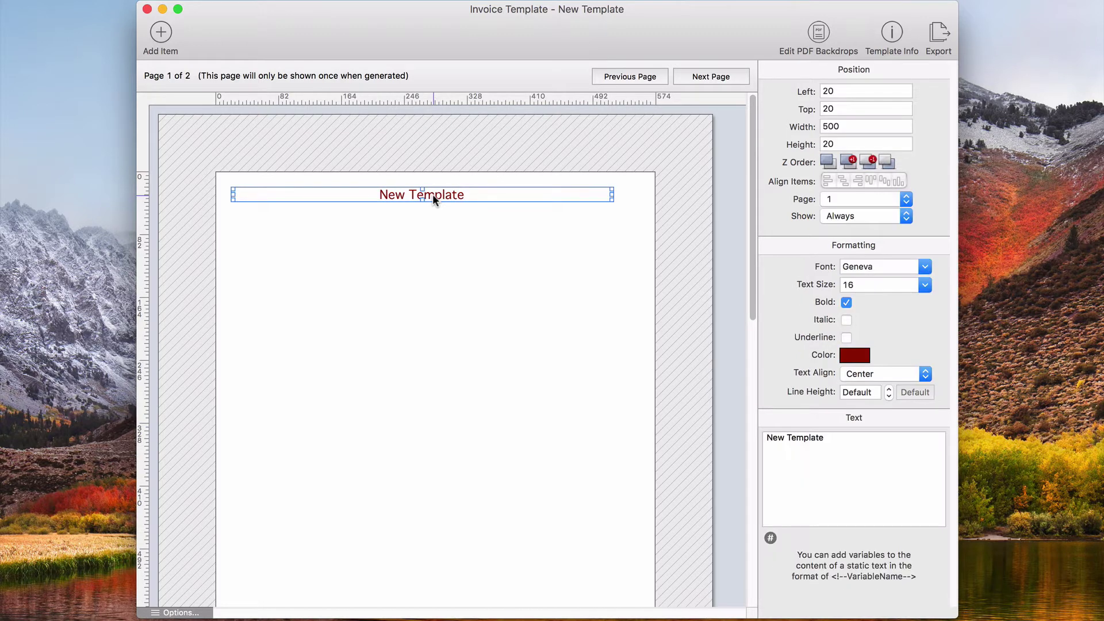
key(Delete)
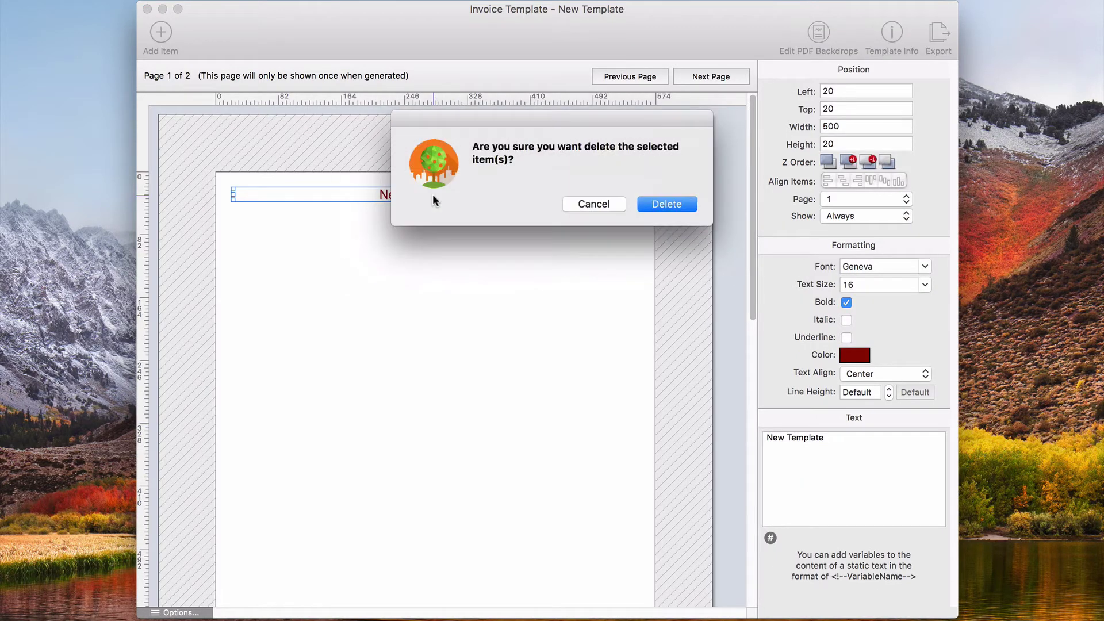
click(652, 206)
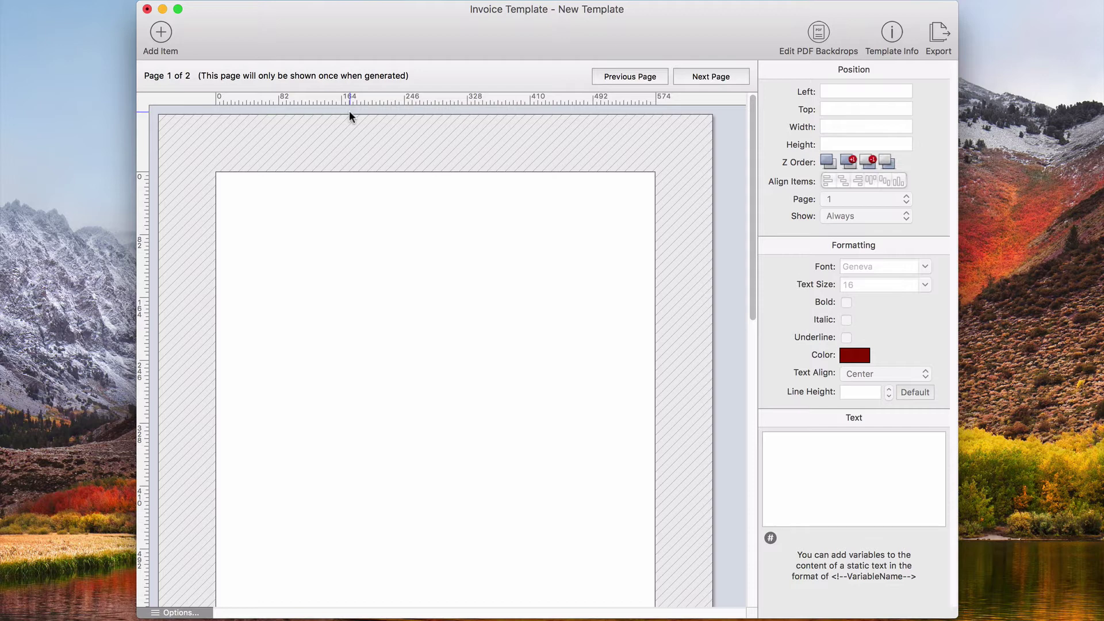
Add a variable item to the page and assign it ClientCompanyName, found by filtering the variables for "client name".
click(164, 51)
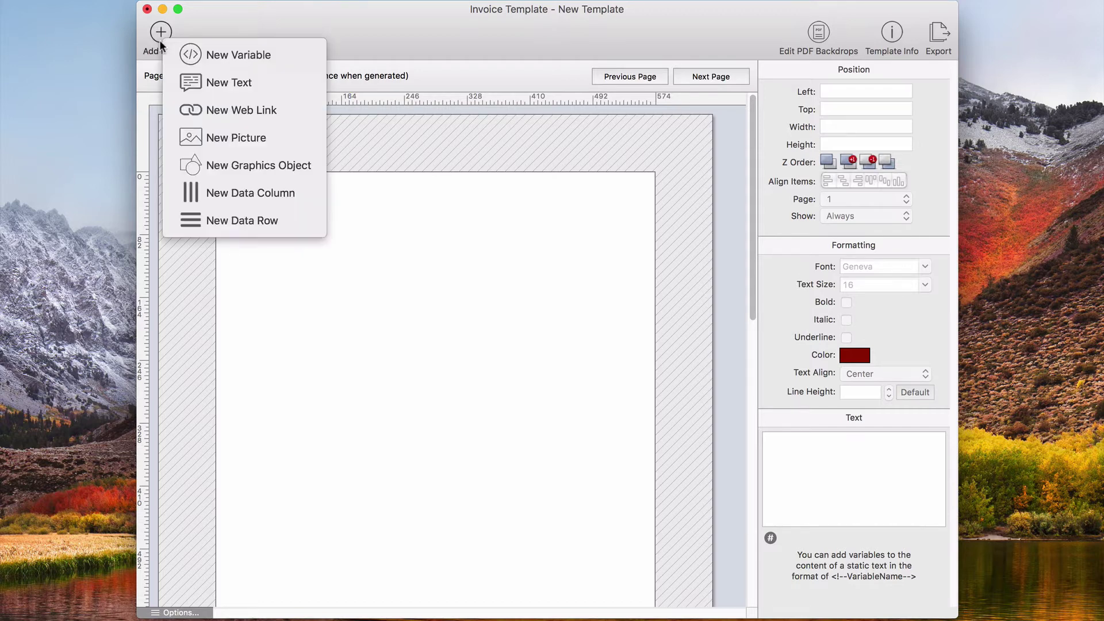
click(288, 54)
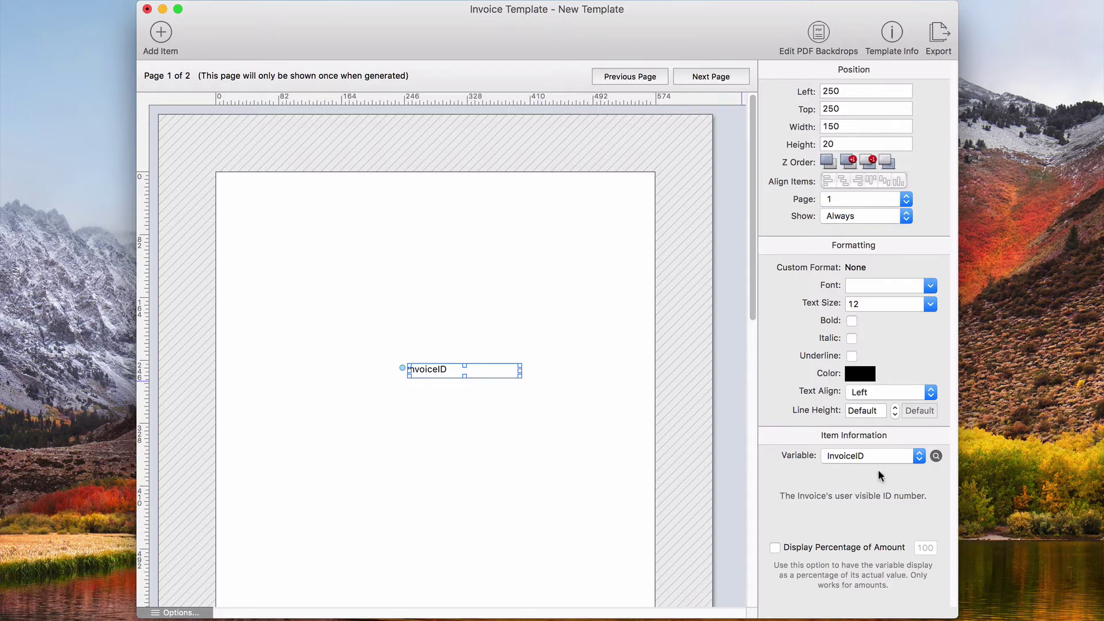
click(873, 455)
scroll(878, 454, down, 20)
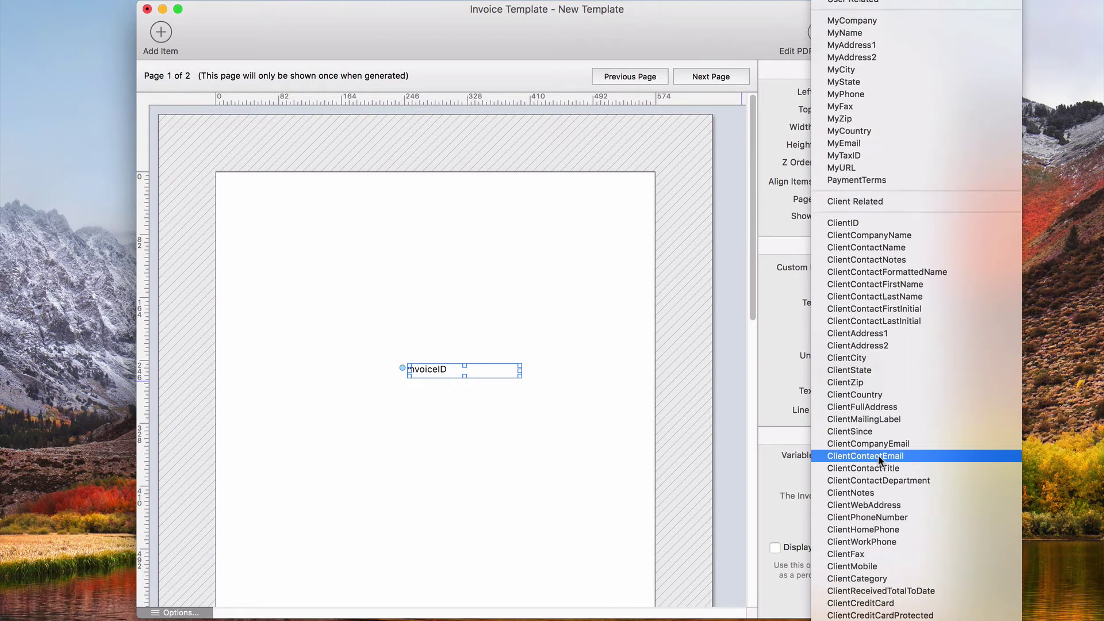
click(754, 498)
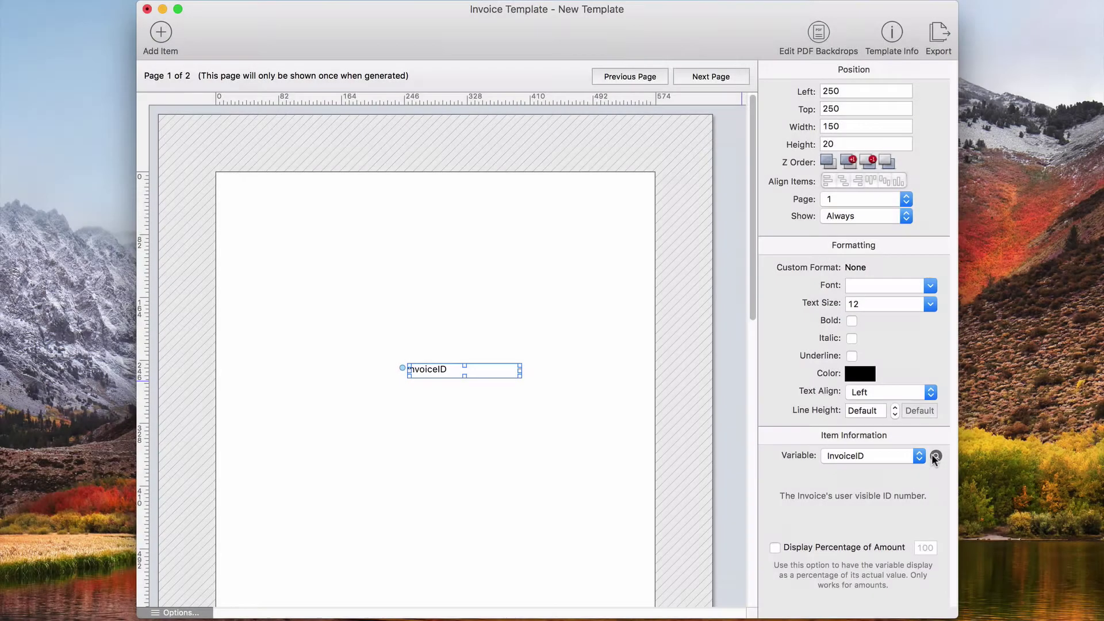
click(936, 455)
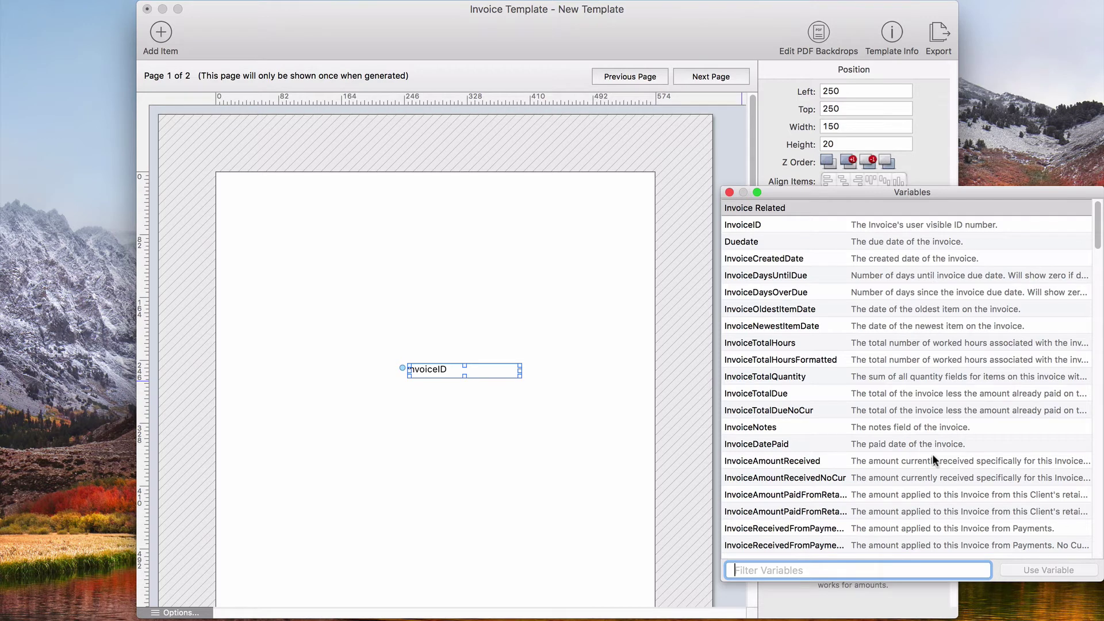
text(client name)
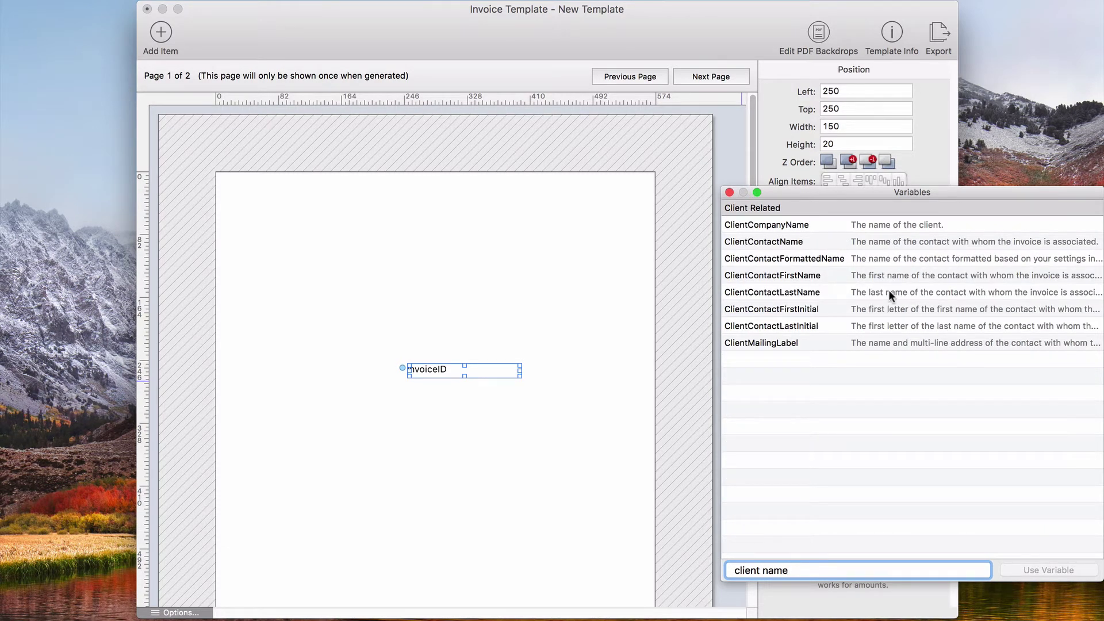
double_click(812, 225)
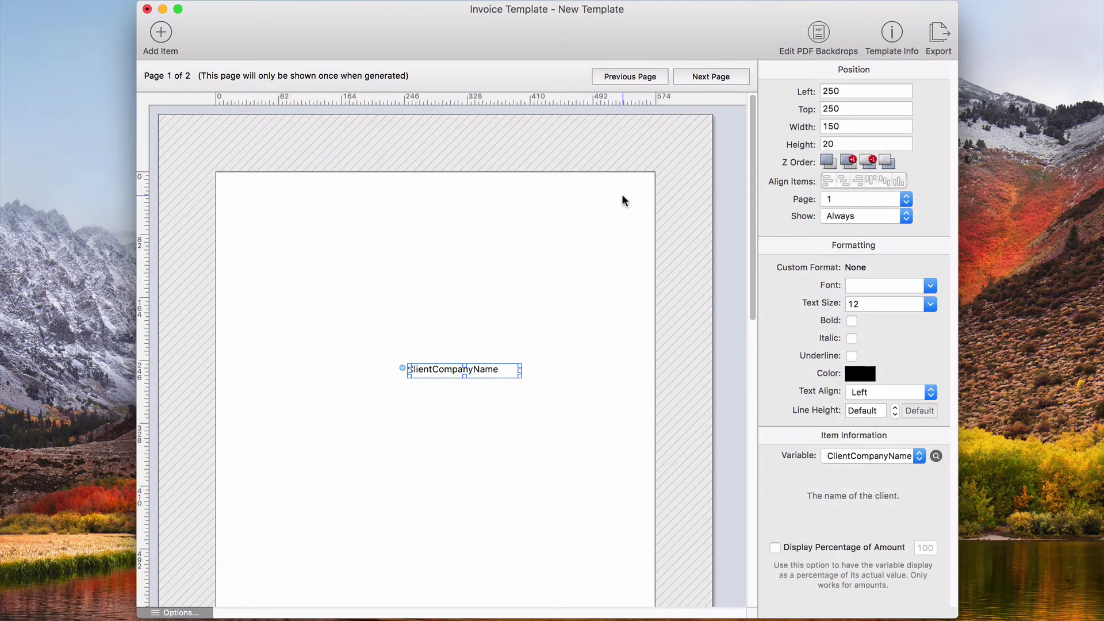
Add a static text item and place it below the ClientCompanyName variable, at about left 220 and top 314.
click(157, 33)
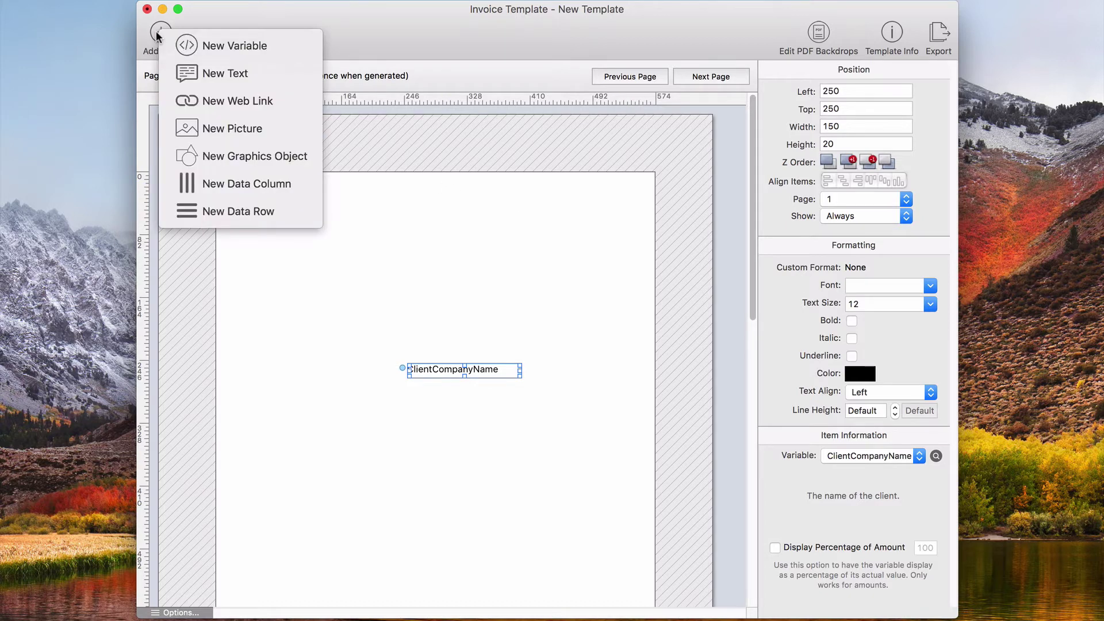
click(215, 73)
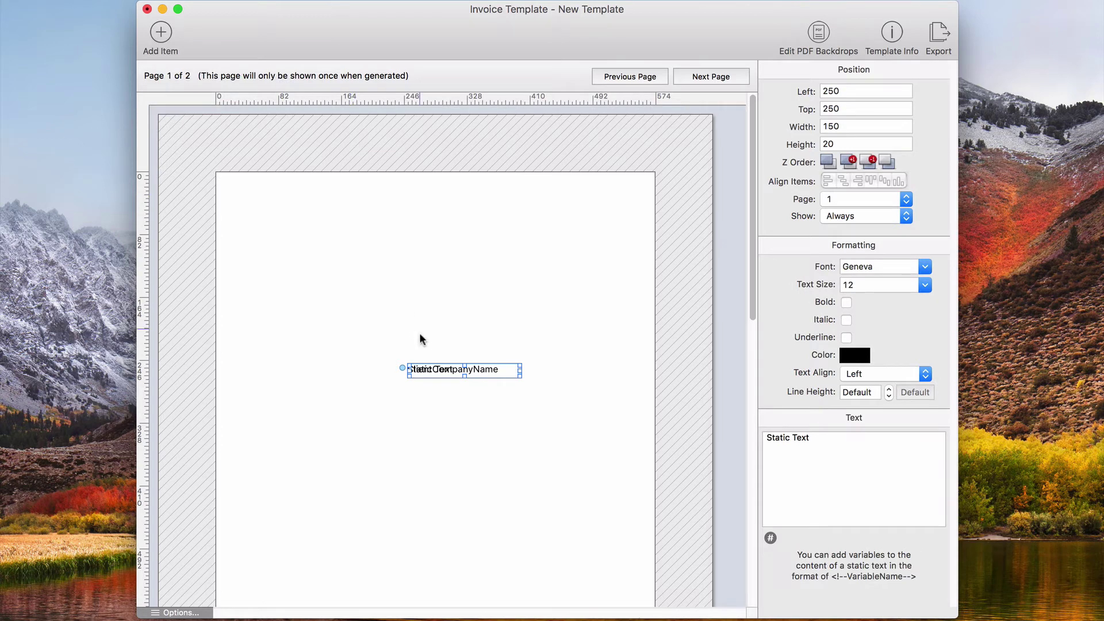
drag(435, 369, 409, 426)
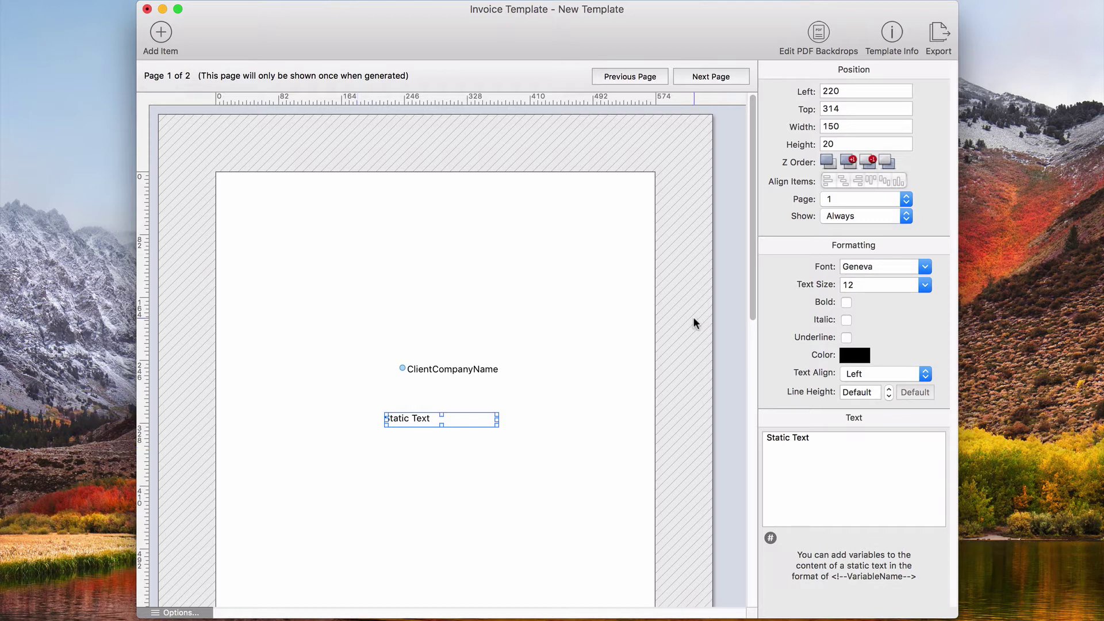
Set the static text to "Make Checks Payable To: <!--MyCompany-->", inserting the MyCompany variable, and widen its box to fit the line.
triple_click(843, 442)
text(Make Checks Payable To)
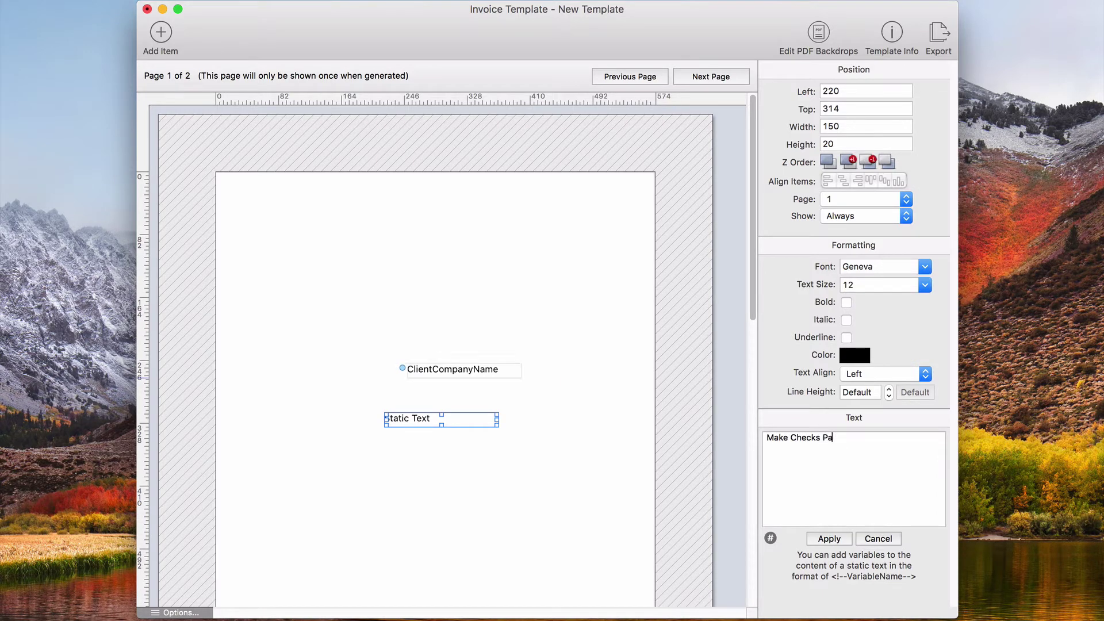
text(:)
click(771, 538)
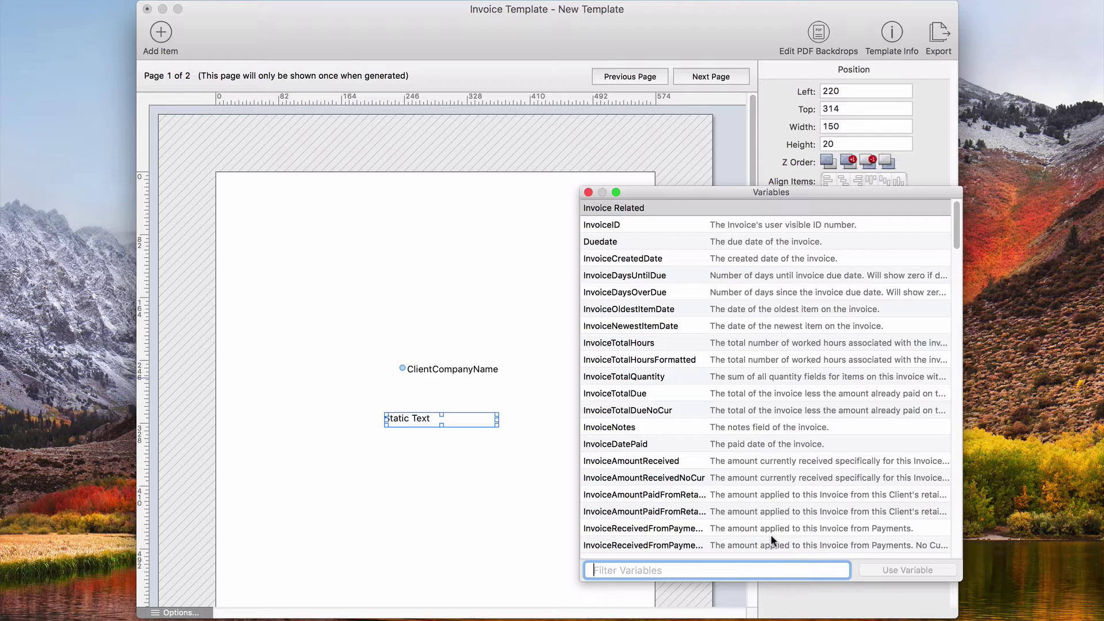
text(my)
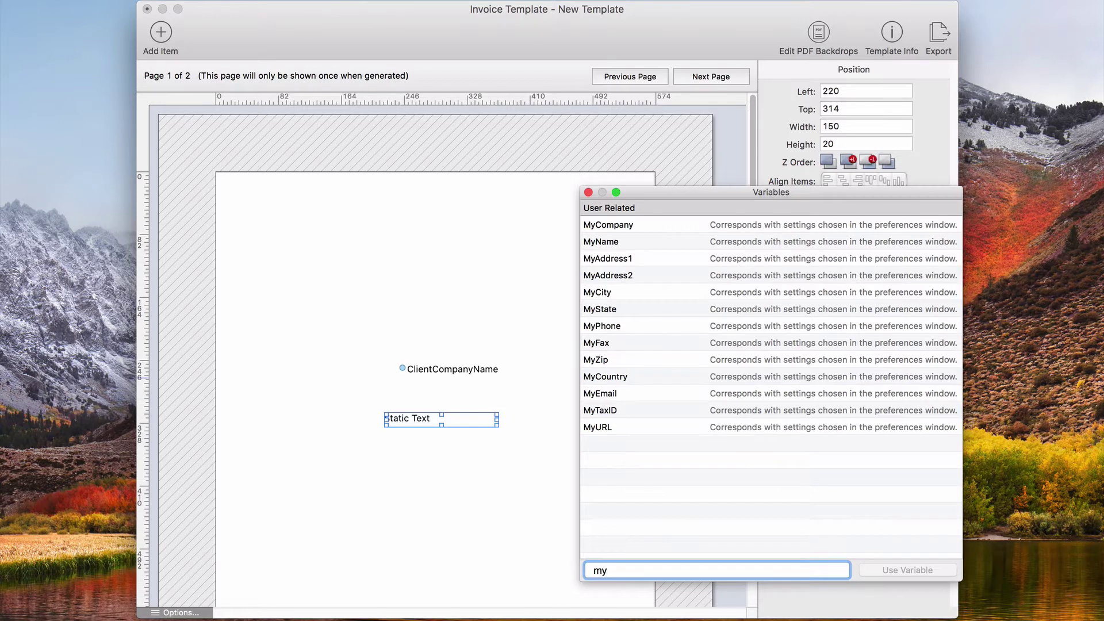
text(com)
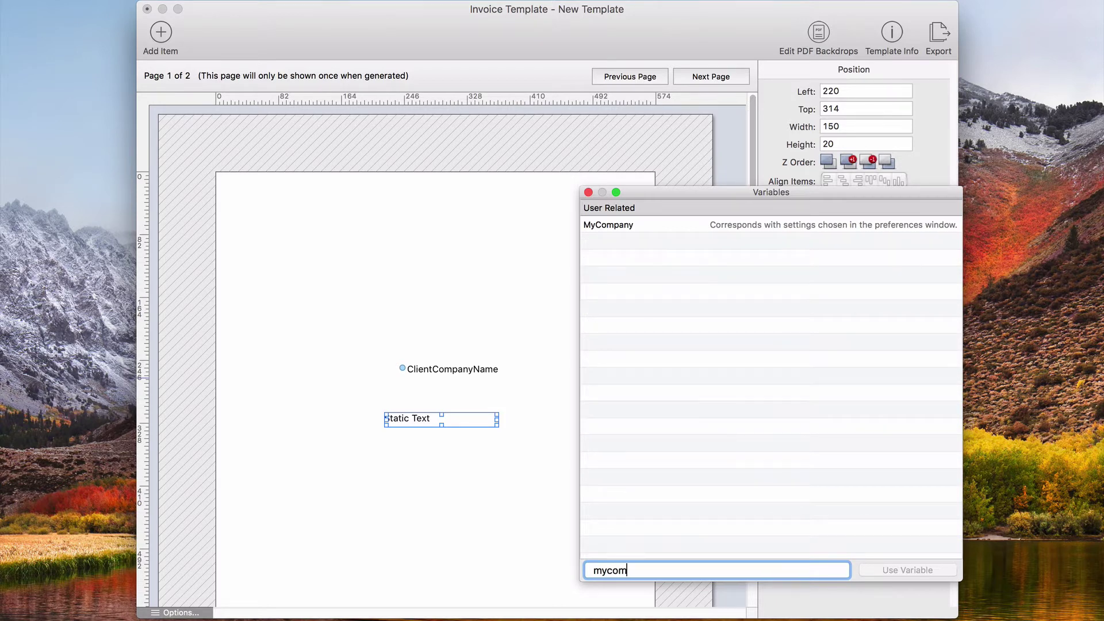
double_click(698, 224)
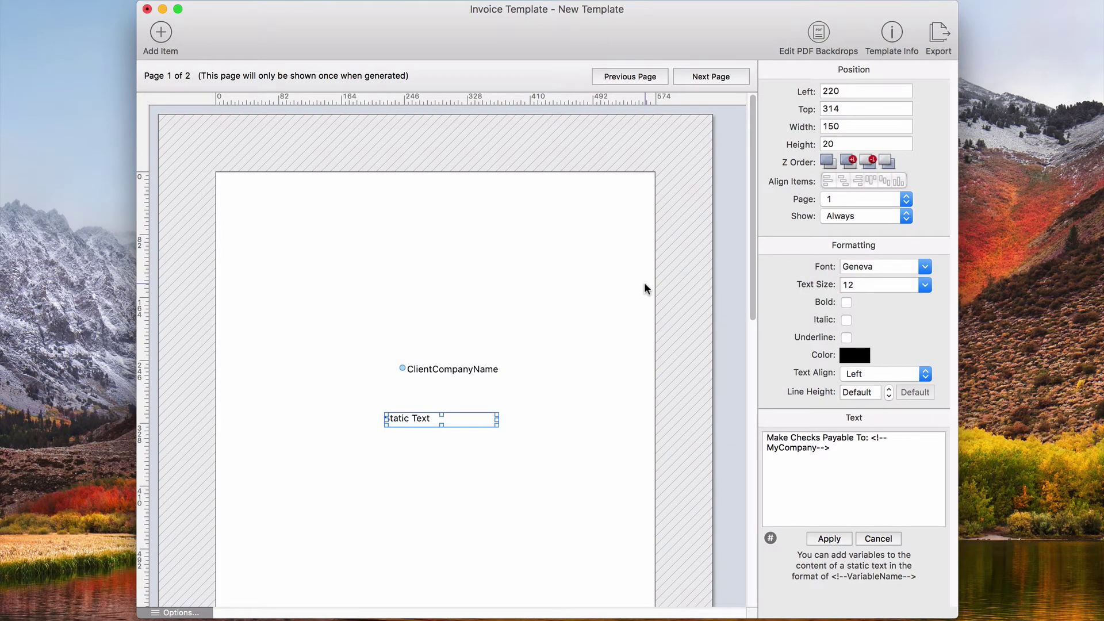
click(822, 539)
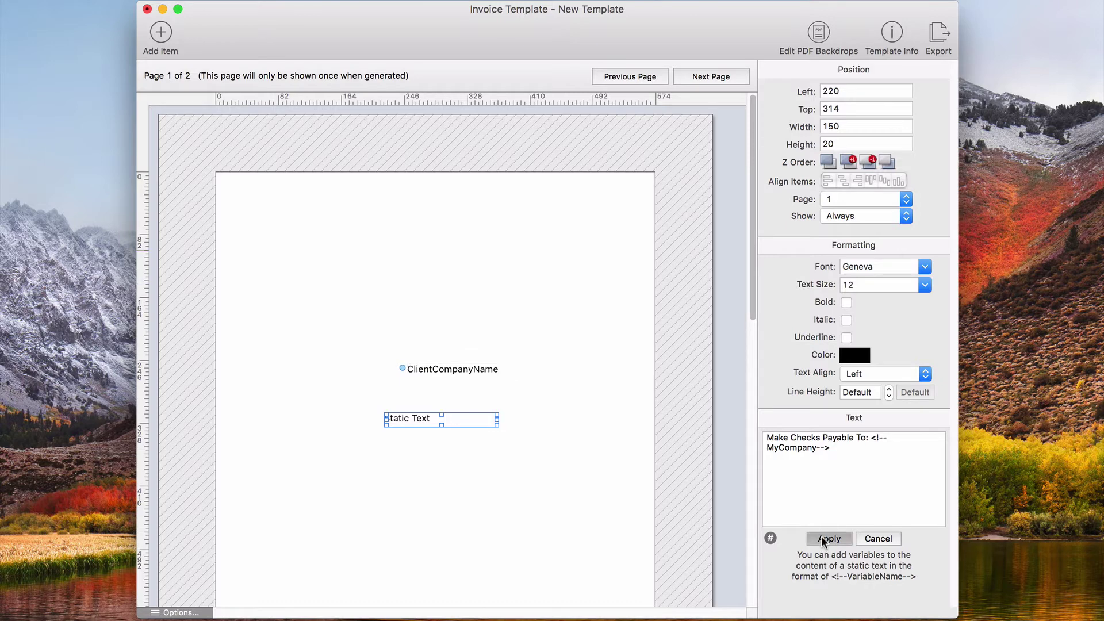
drag(496, 428, 615, 429)
click(585, 480)
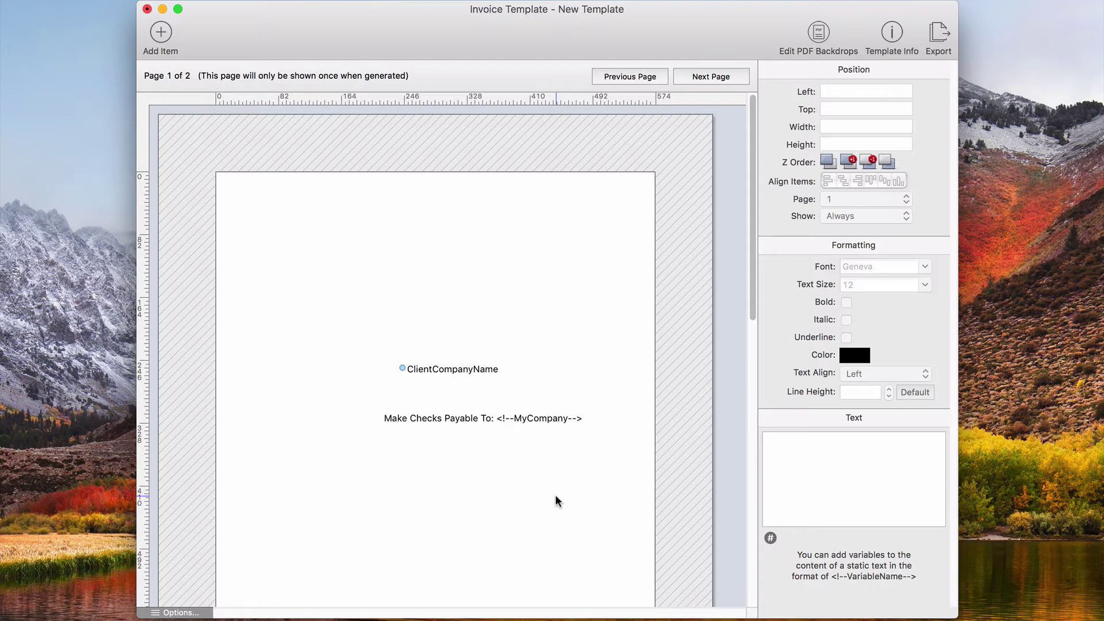
Hide the variable icons on the template page and show them again.
click(174, 613)
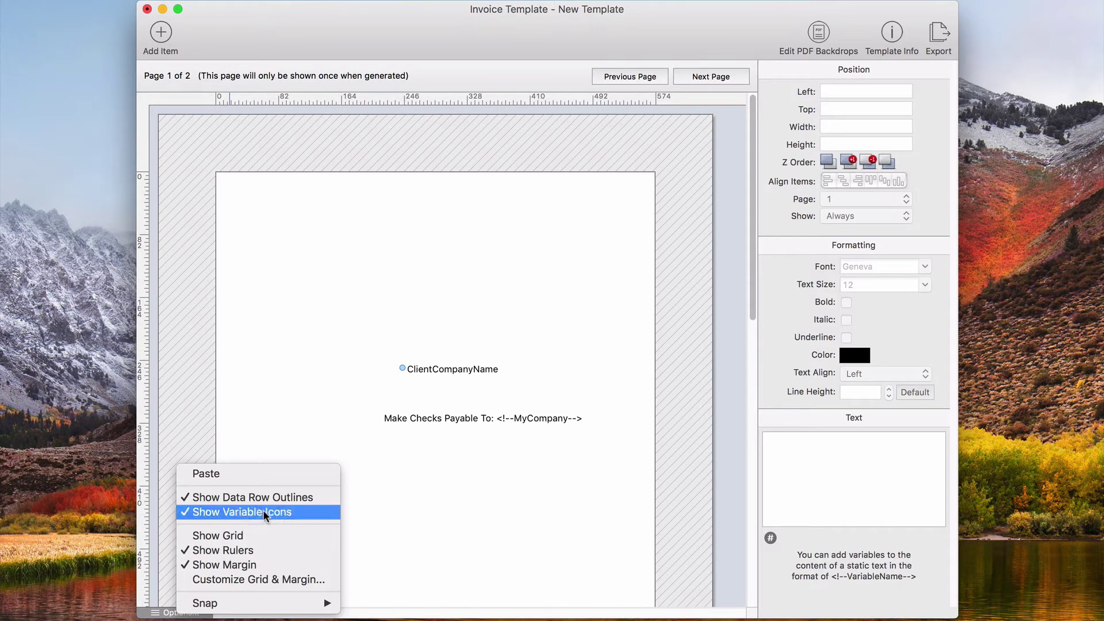
click(309, 511)
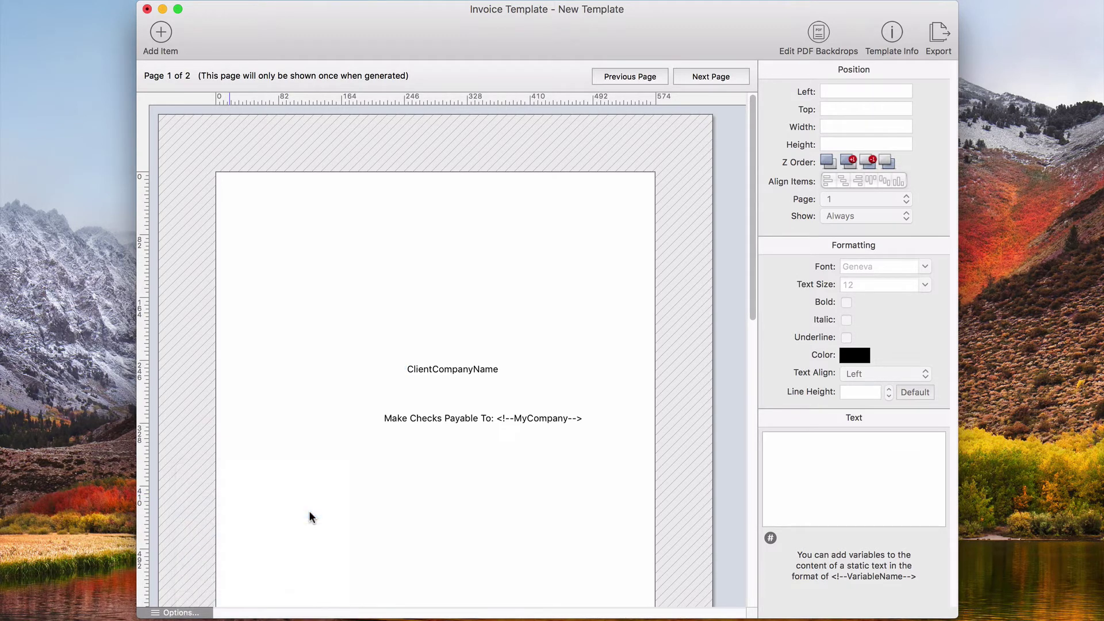
click(191, 613)
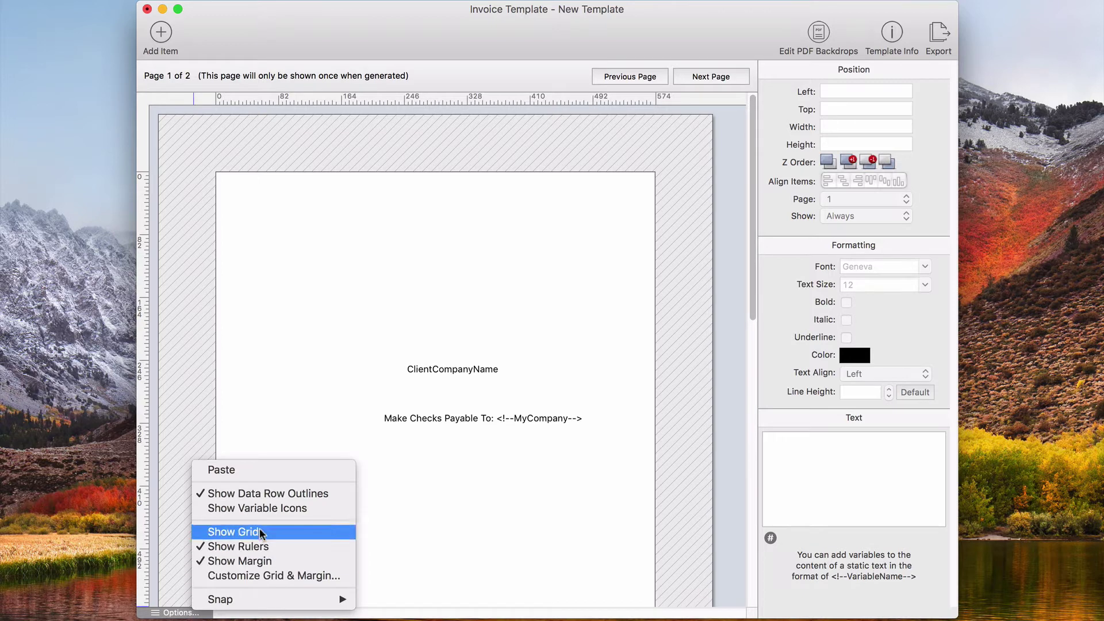
click(283, 507)
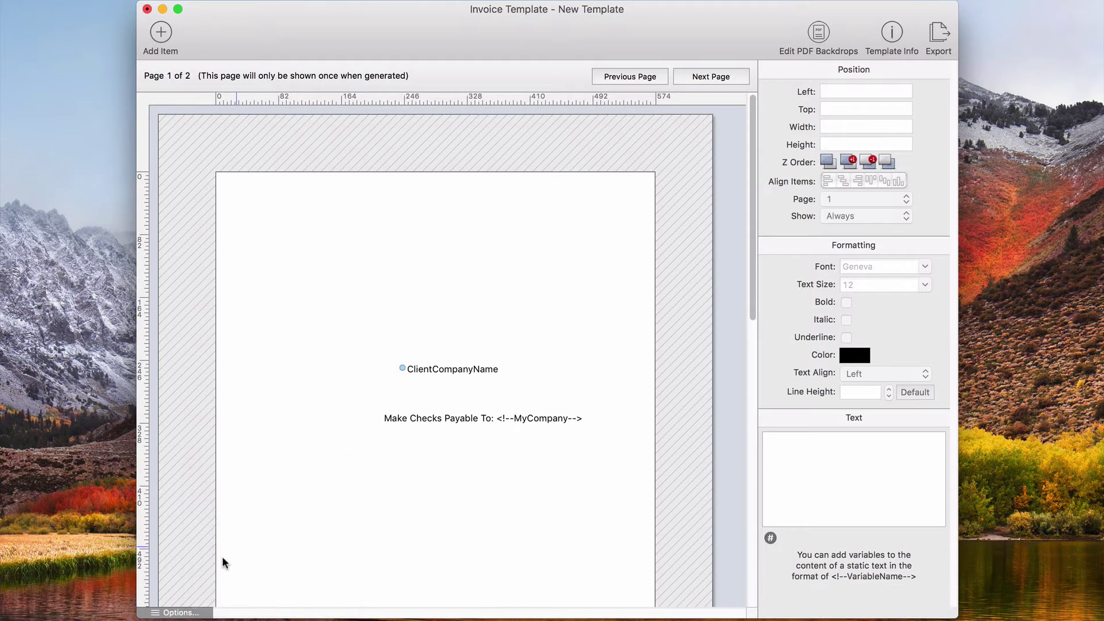
Show the layout grid on the template page and hide it again.
click(177, 613)
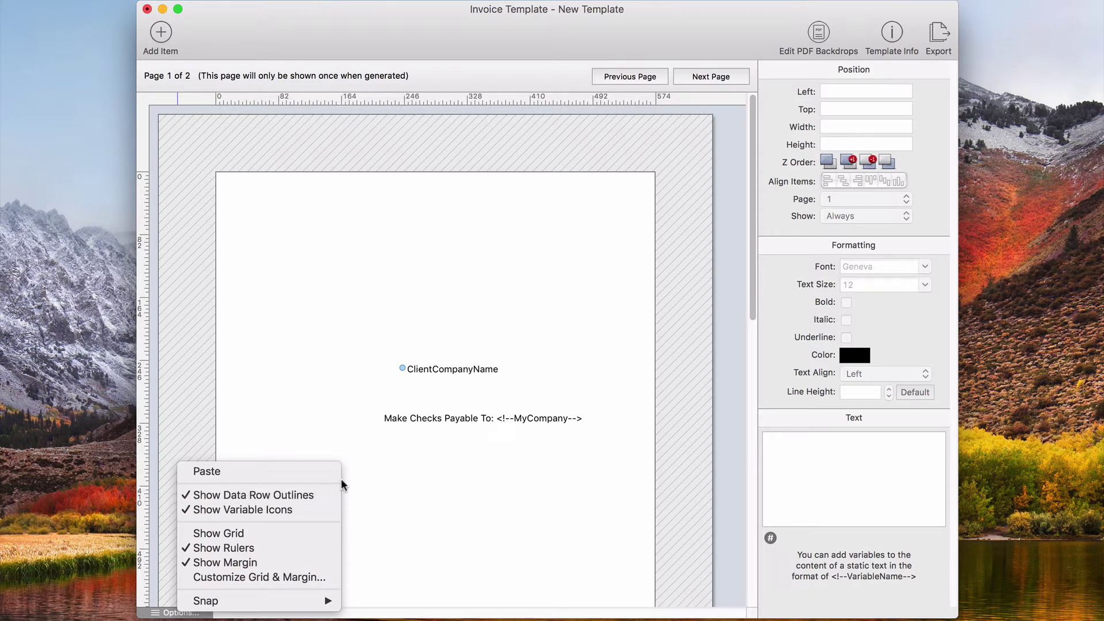
click(368, 483)
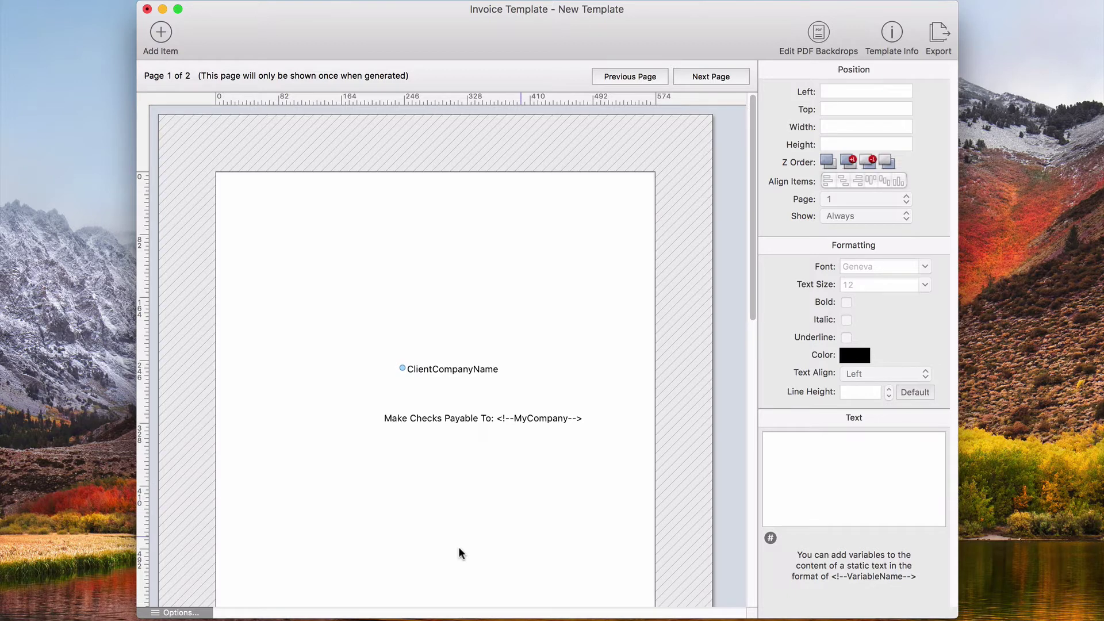
right_click(419, 500)
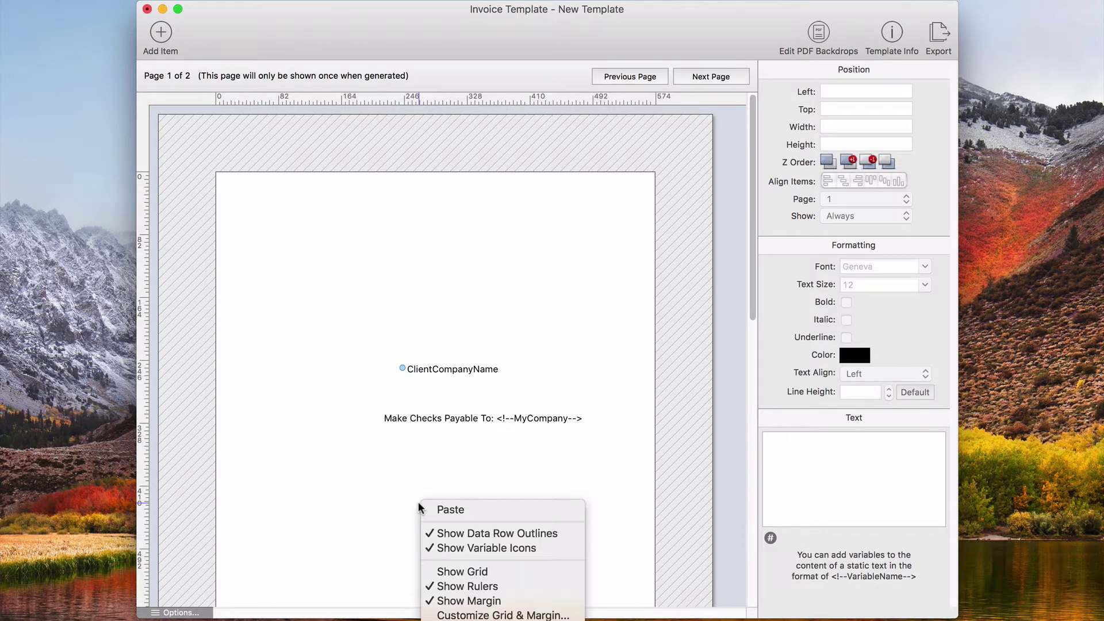
click(469, 571)
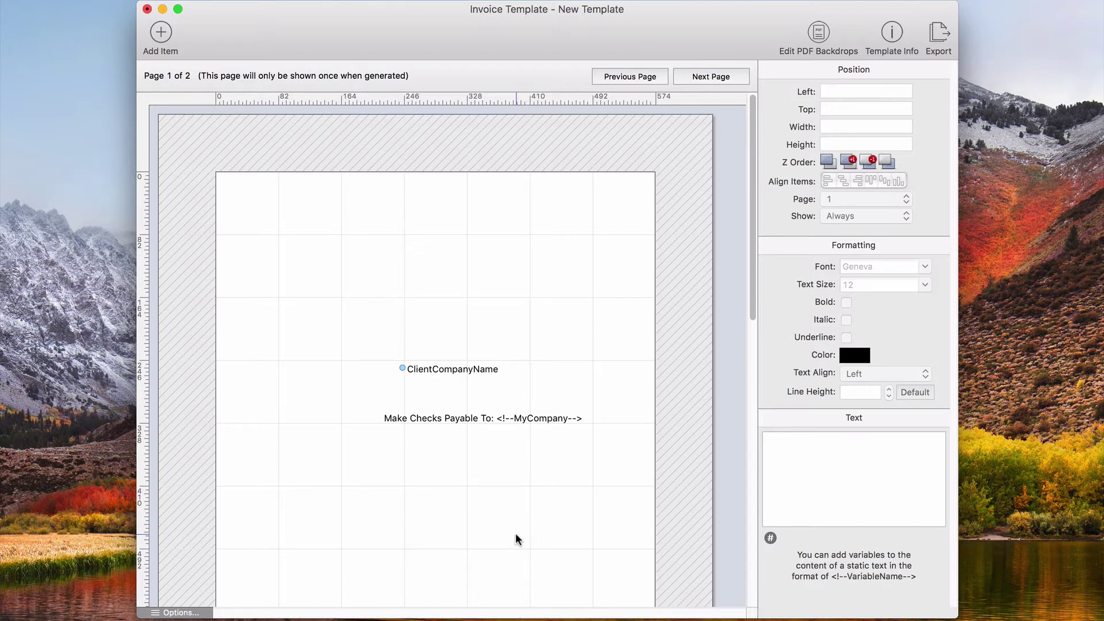
right_click(384, 461)
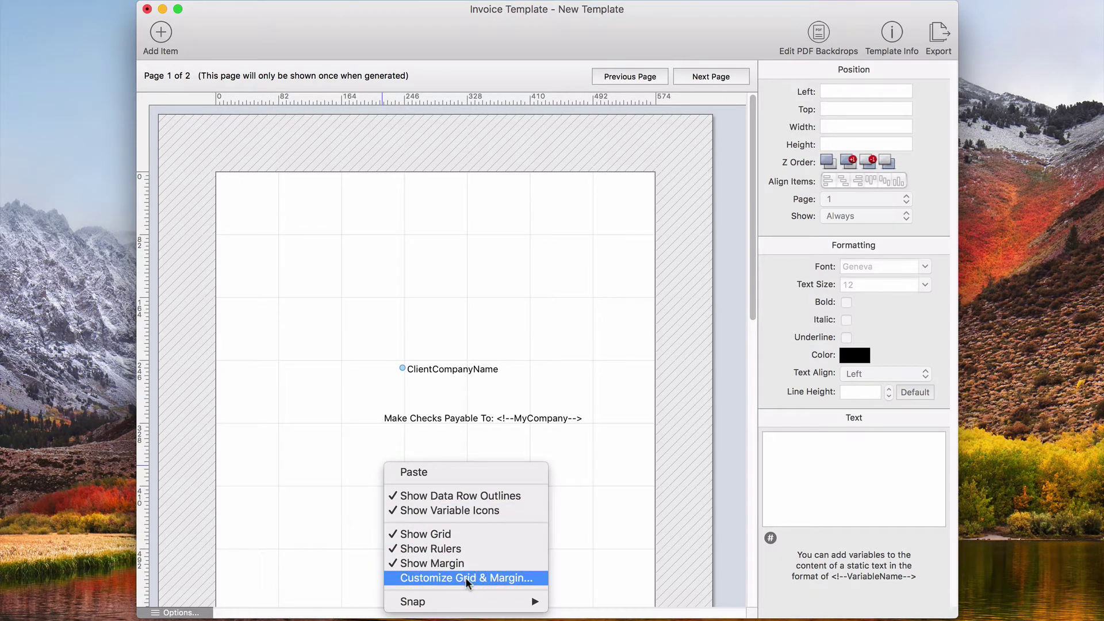
click(467, 533)
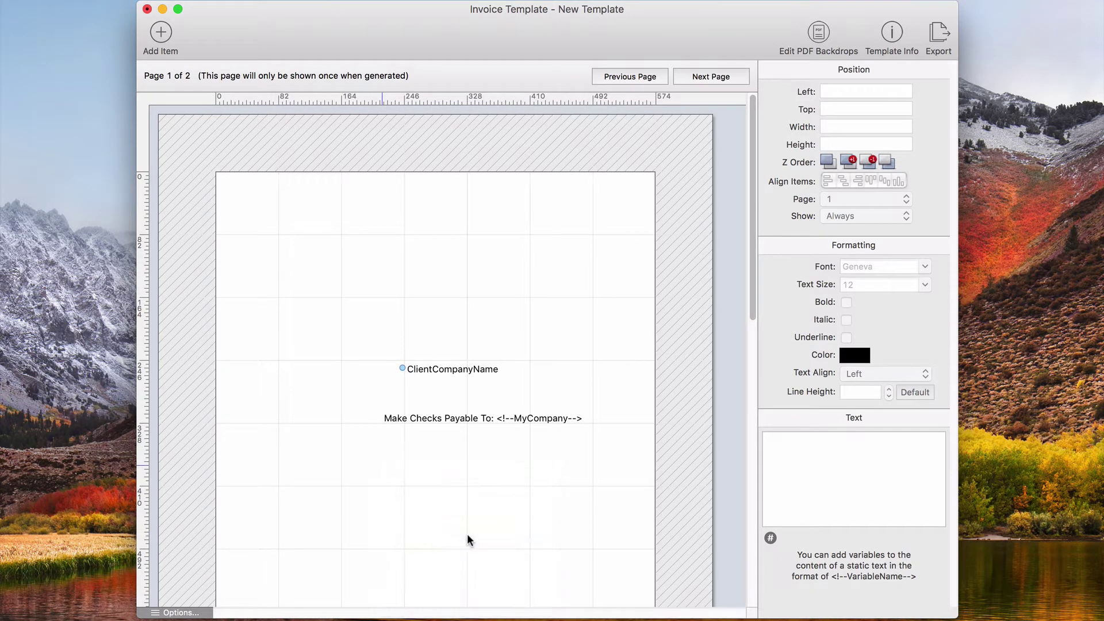
Hide the page margin on the template and show it again.
right_click(436, 517)
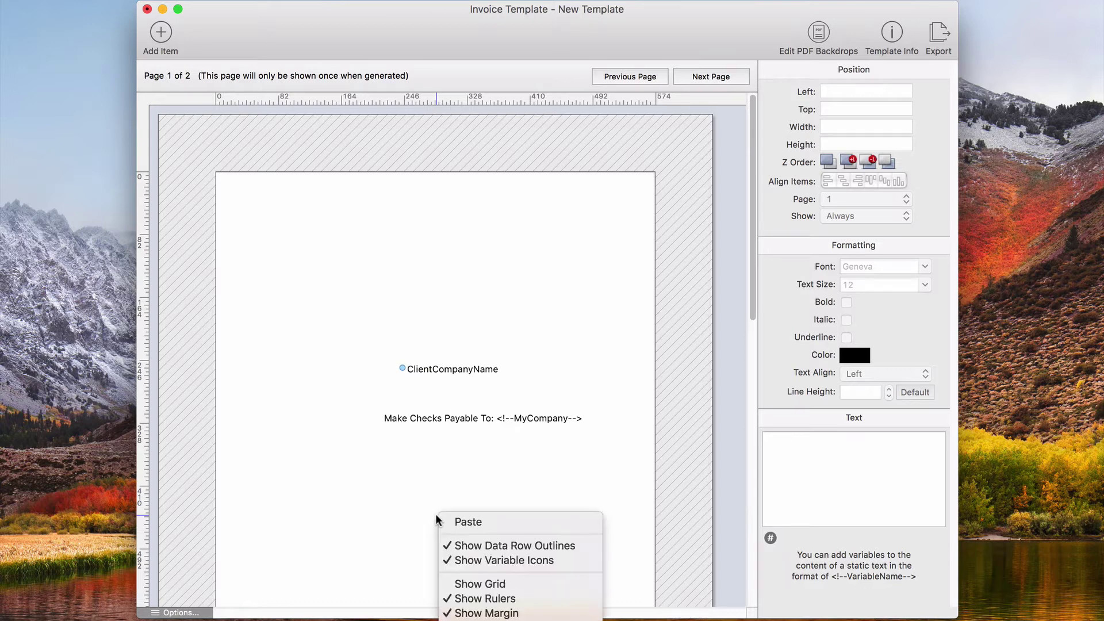
click(490, 613)
right_click(401, 464)
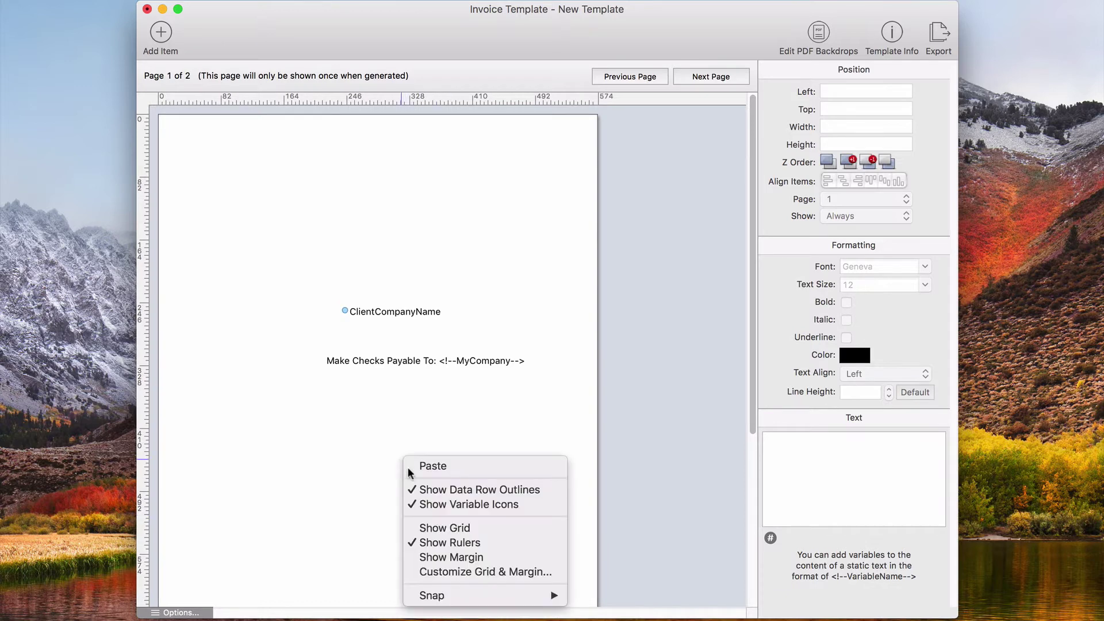
click(454, 558)
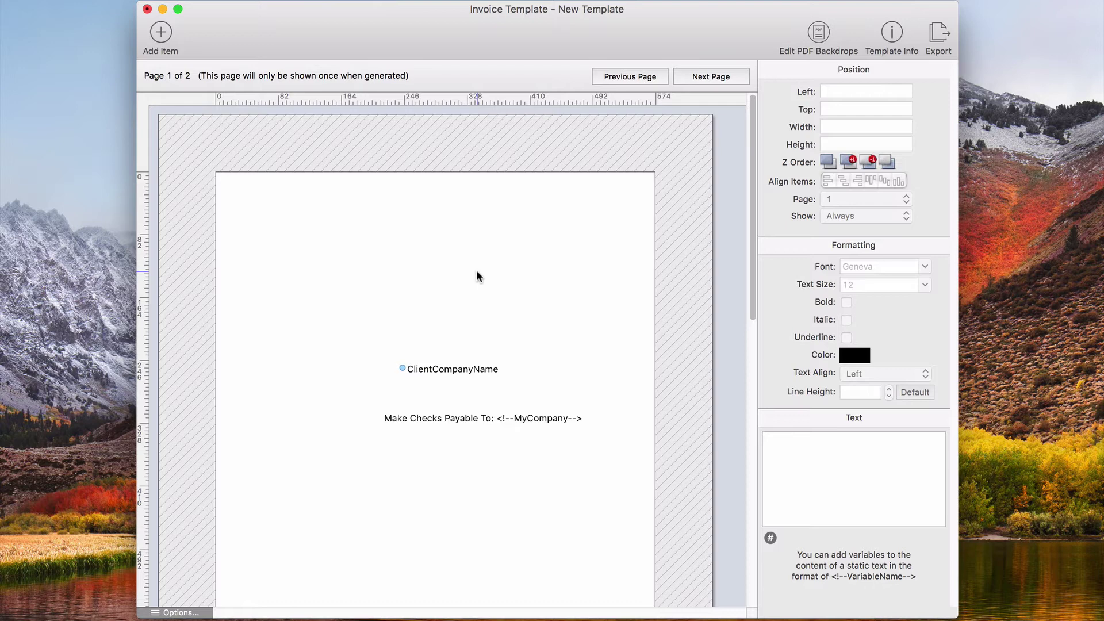
Turn on snapping to items and move the ClientCompanyName variable directly below the static text, at left 220 and top 336.
right_click(385, 269)
mouse_move(498, 401)
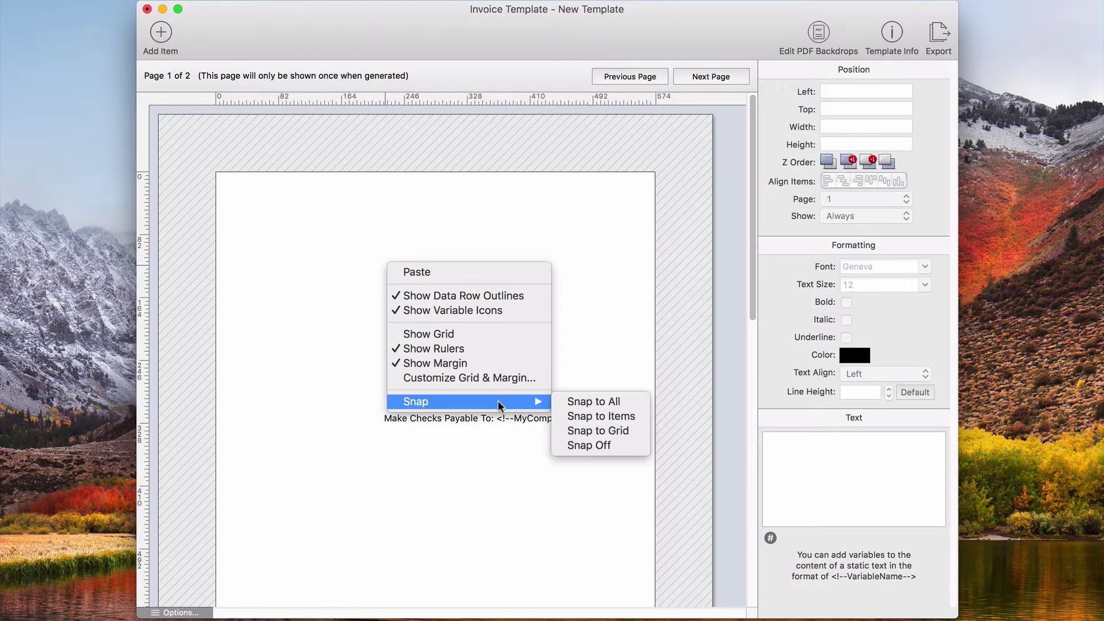
click(616, 418)
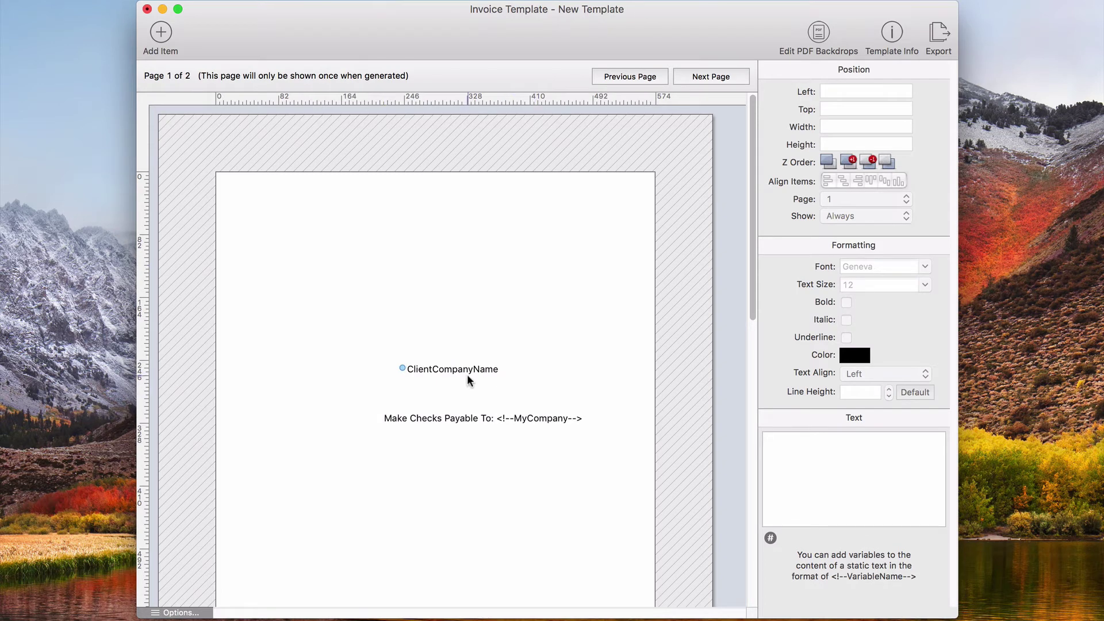
drag(467, 373, 448, 435)
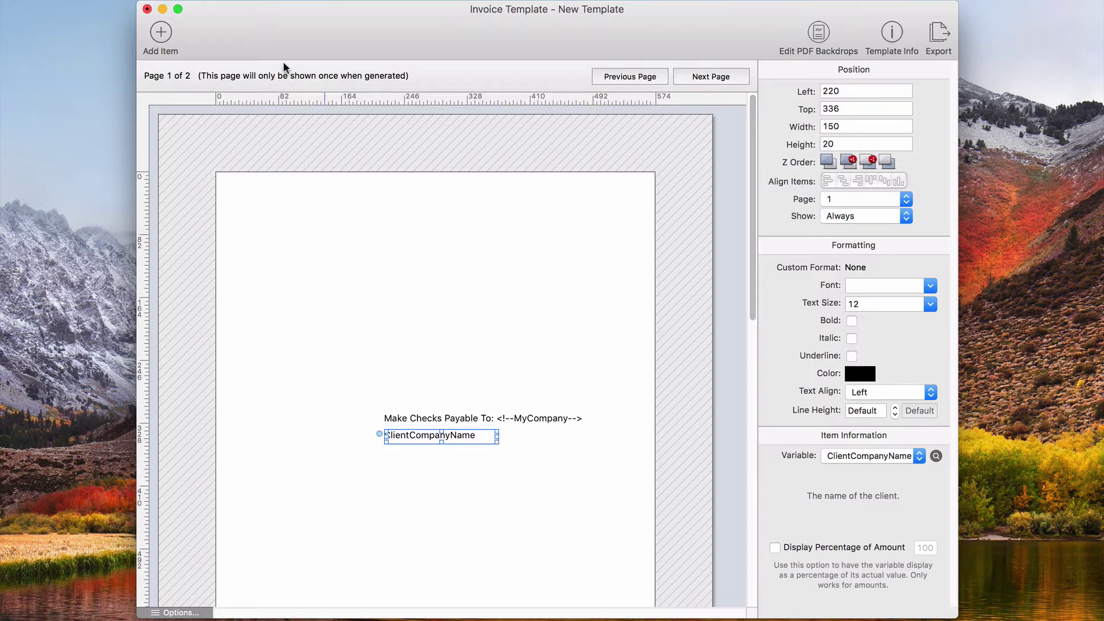
Add a trial web link box of about 211 by 39 at left 313 and top 42, and delete it again.
click(162, 37)
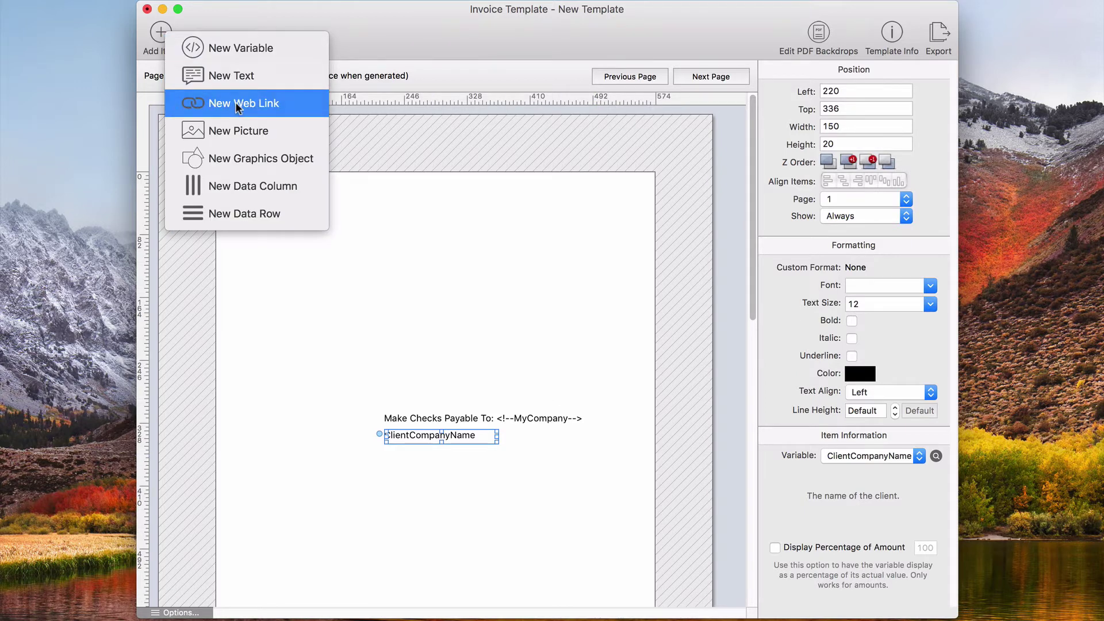
key(Escape)
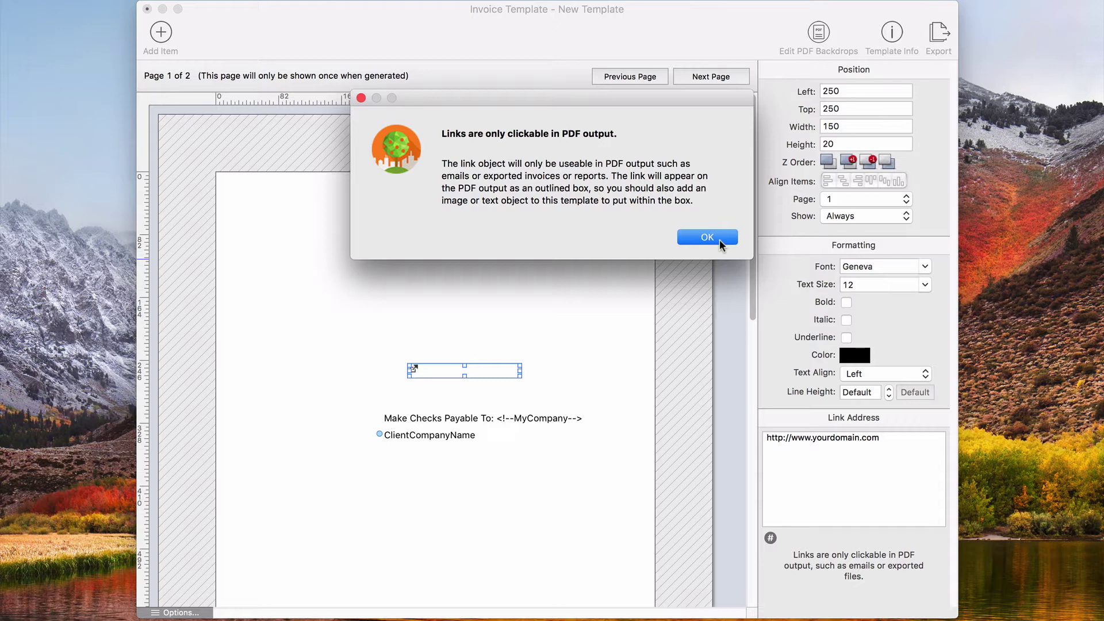
click(719, 239)
drag(482, 370, 416, 298)
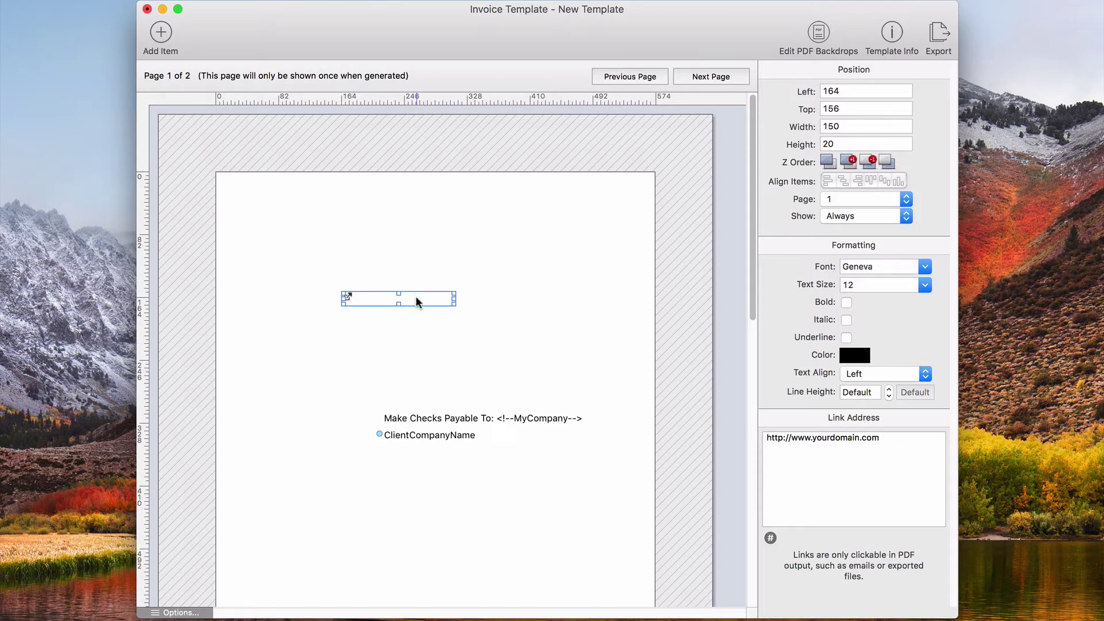
drag(434, 293, 617, 232)
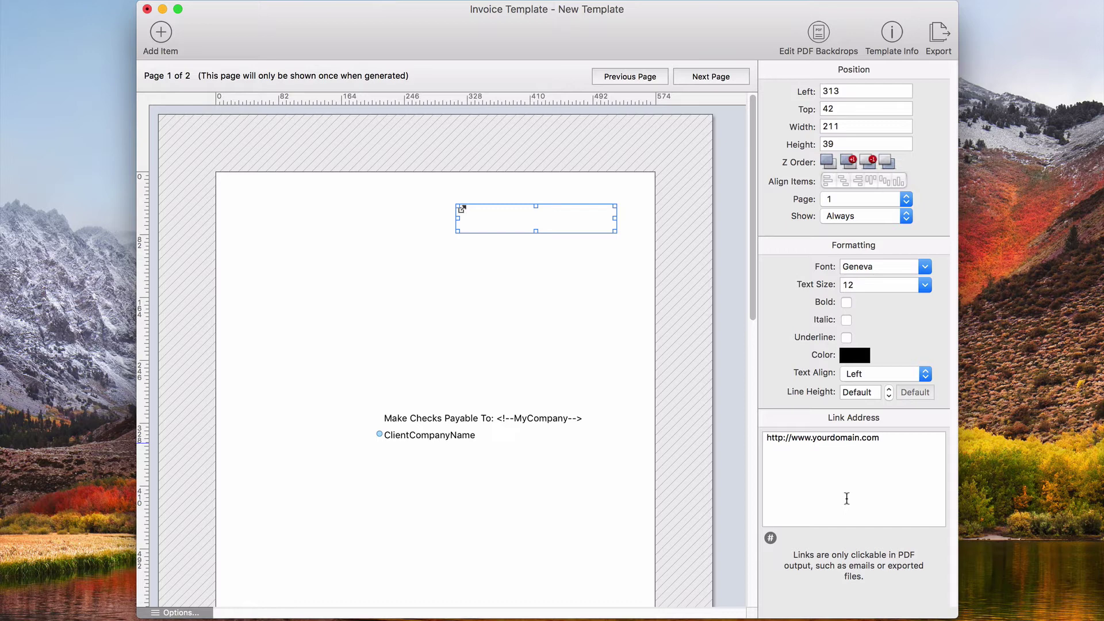
key(BackSpace)
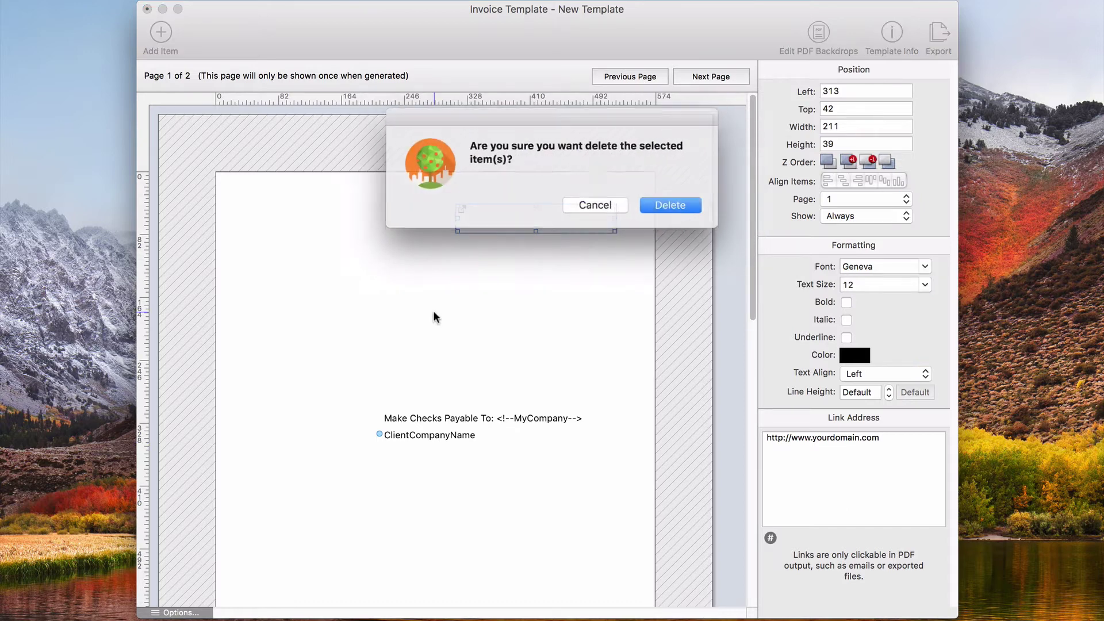
click(666, 205)
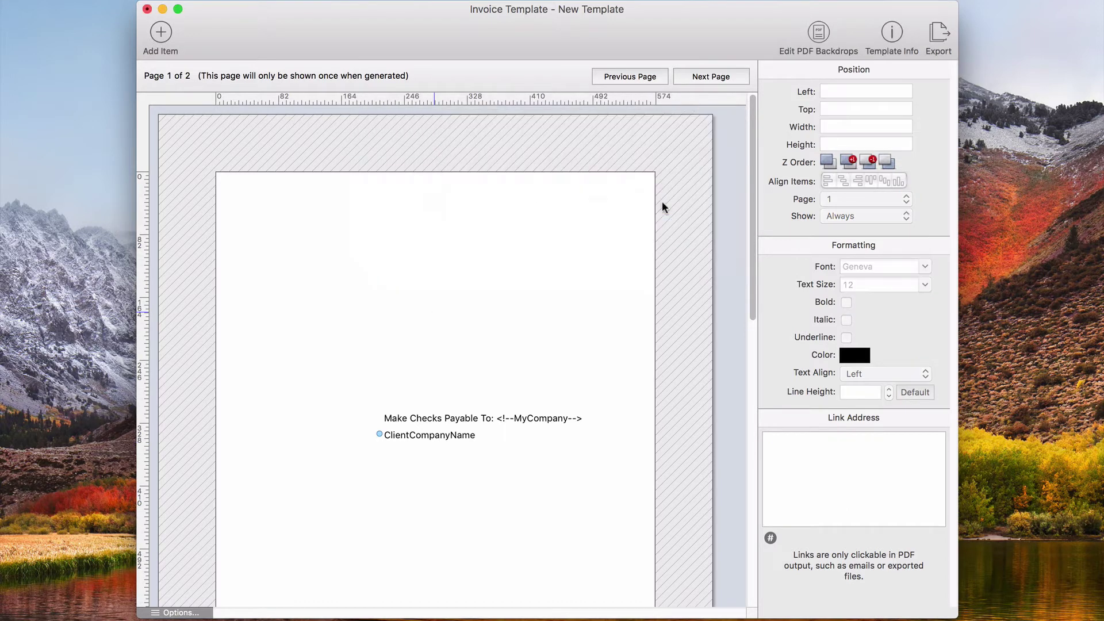
Add a picture item in the page's upper-left area, at about left 70 and top 44, sized about 205 by 197.
click(163, 34)
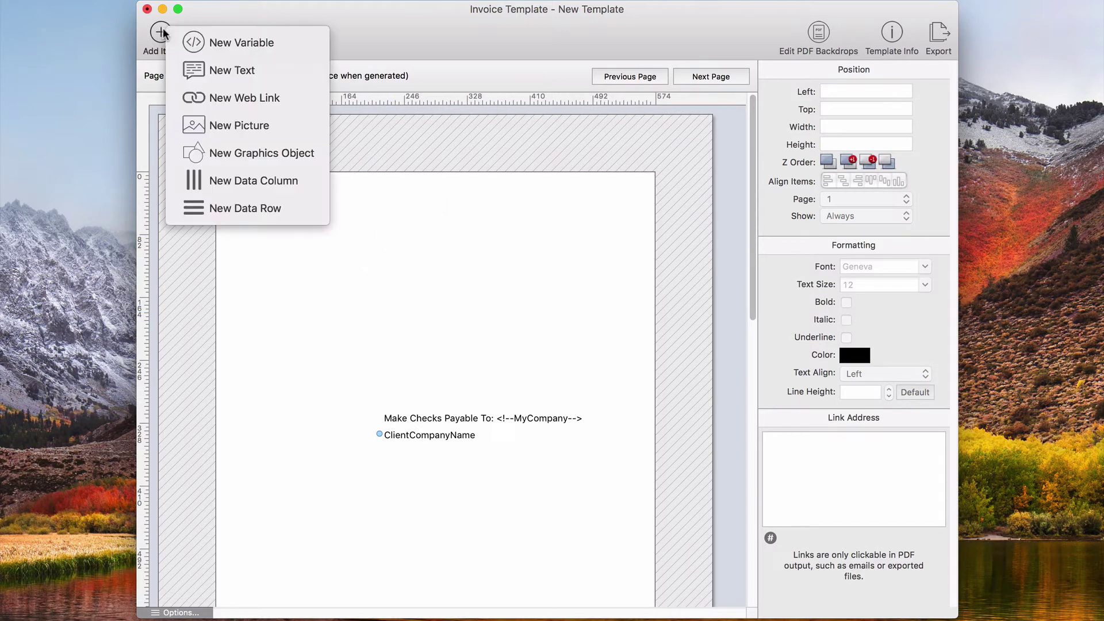
click(253, 123)
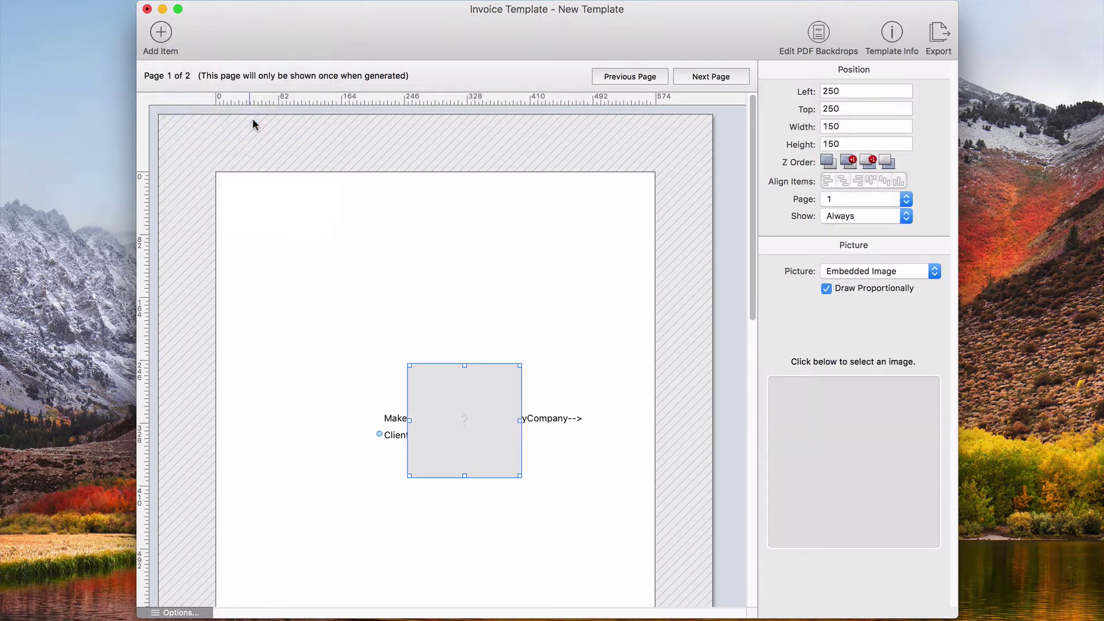
drag(476, 410, 337, 255)
drag(383, 316, 425, 354)
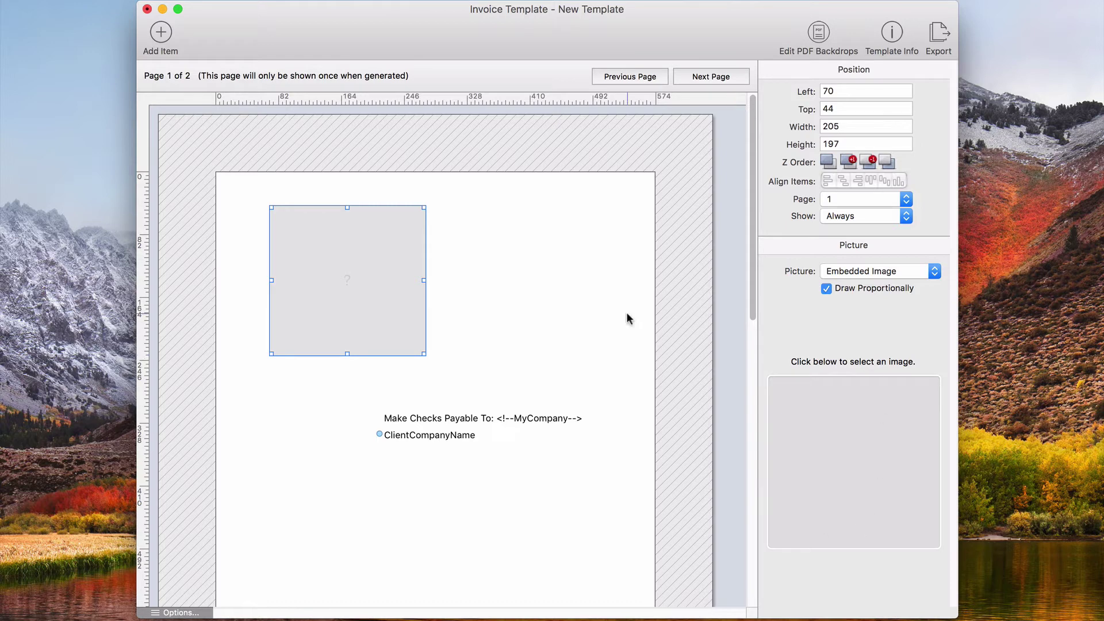
Review the picture source options, keep Embedded Image, and load the oranged_color_text file from the Pictures folder.
click(901, 272)
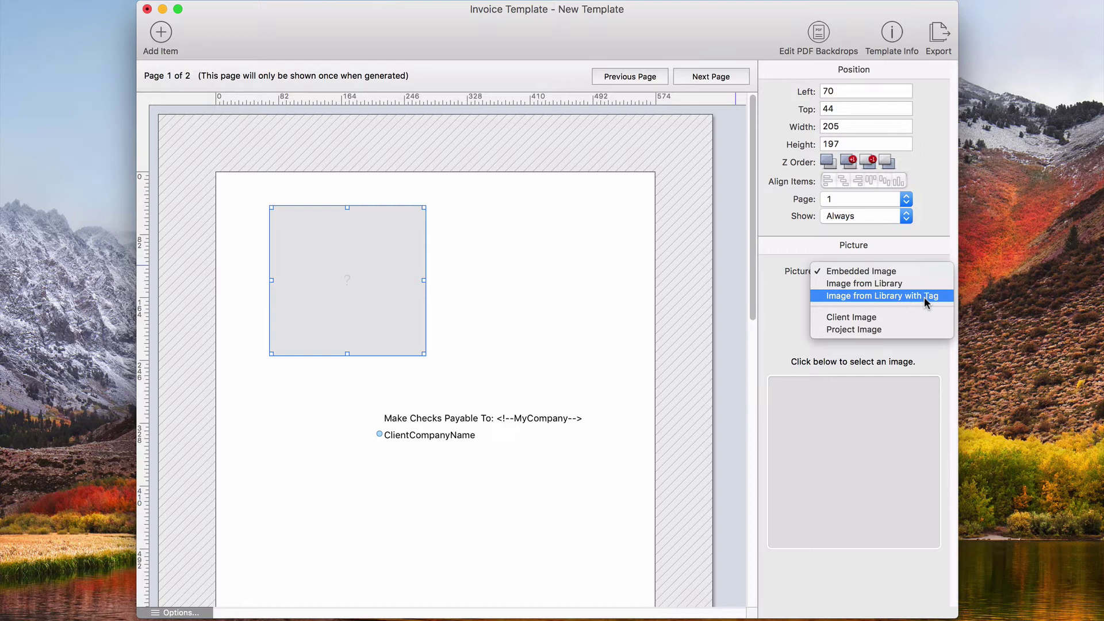
click(786, 303)
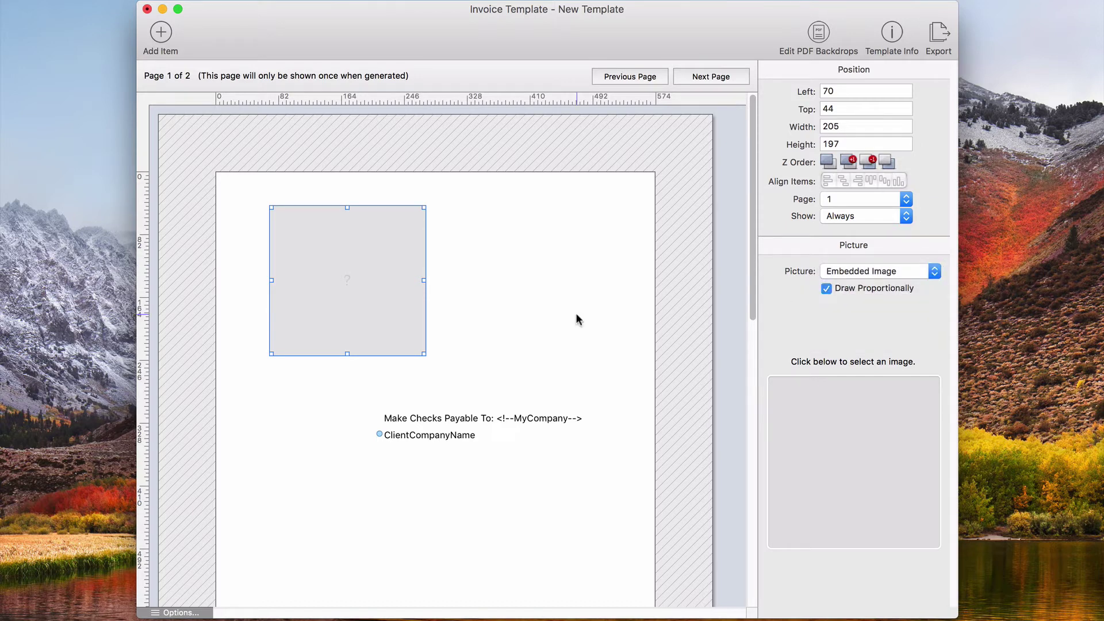
click(818, 430)
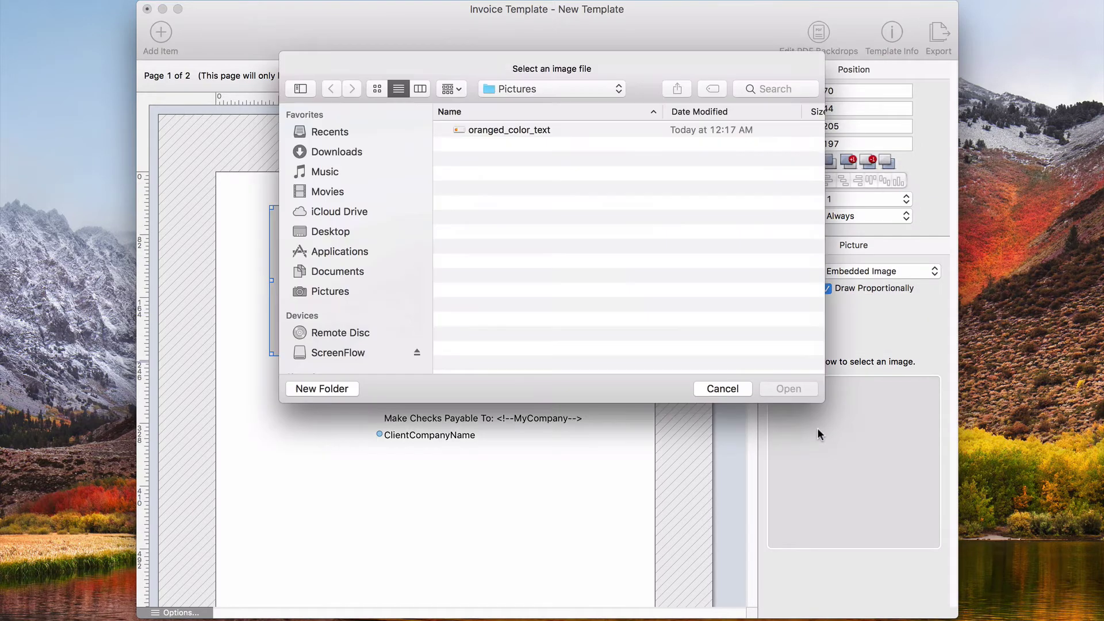
click(507, 129)
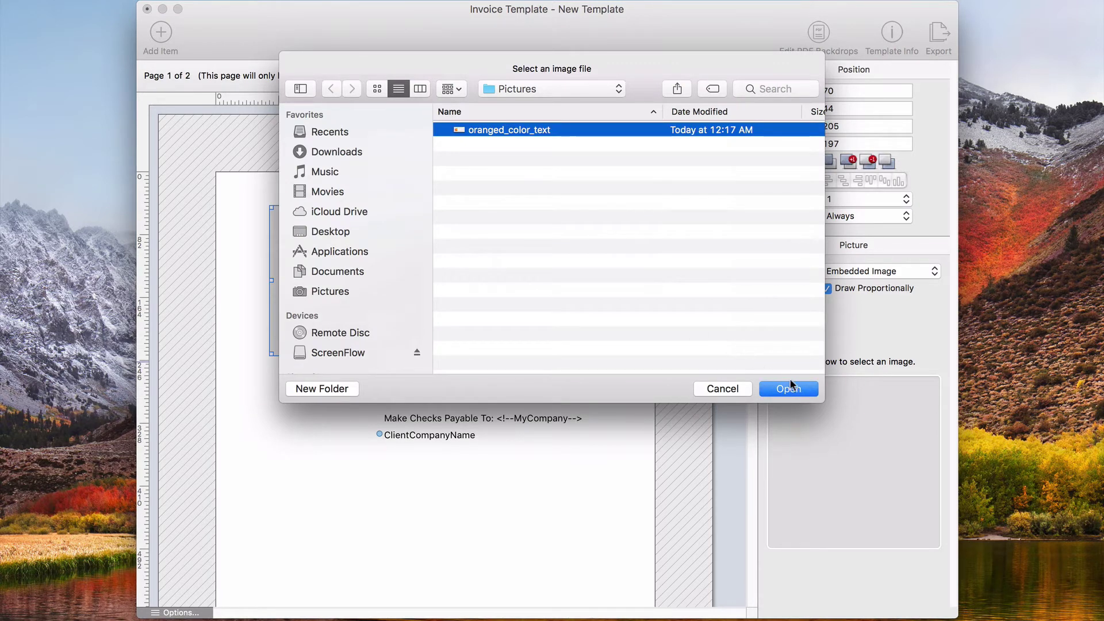
click(792, 388)
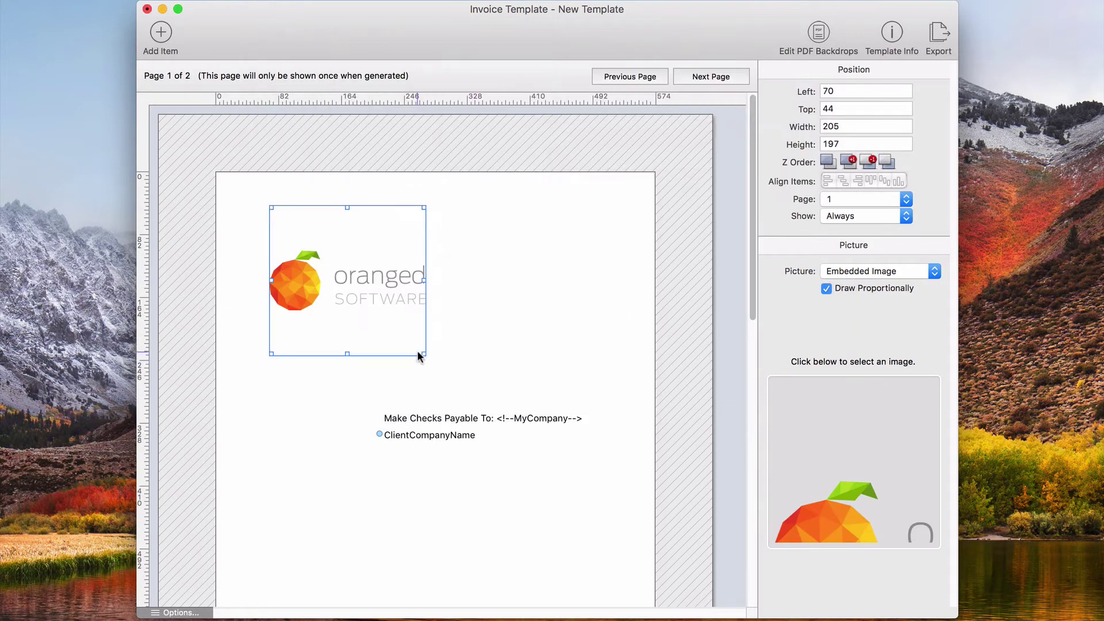
Resize the logo picture to about 300 by 142 and move it to about left 16 and top 18.
drag(425, 353, 499, 314)
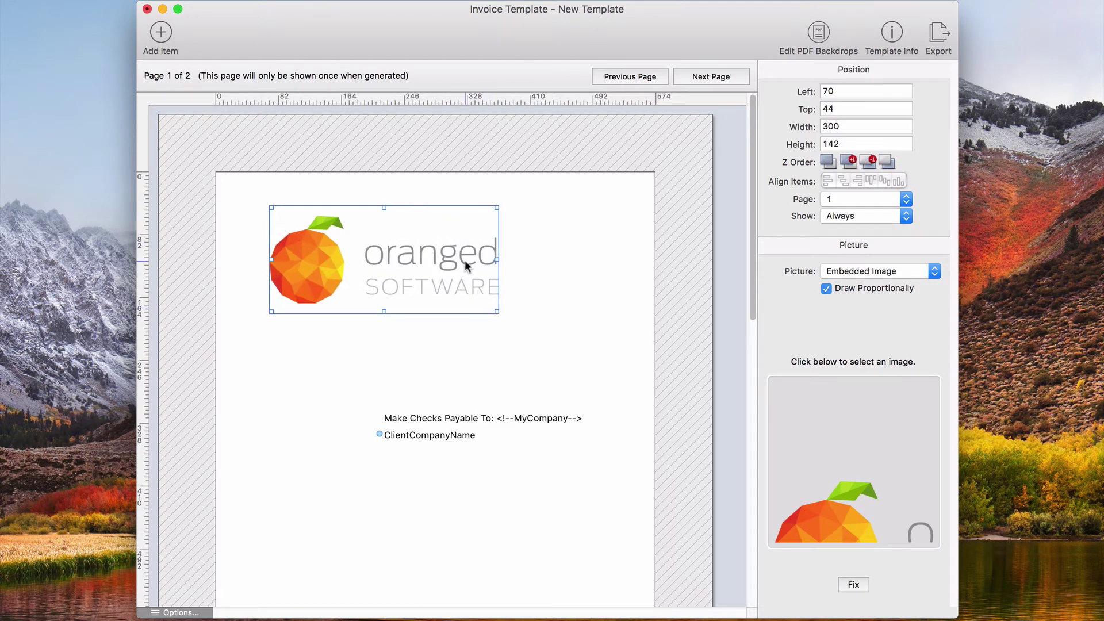
drag(465, 260, 424, 240)
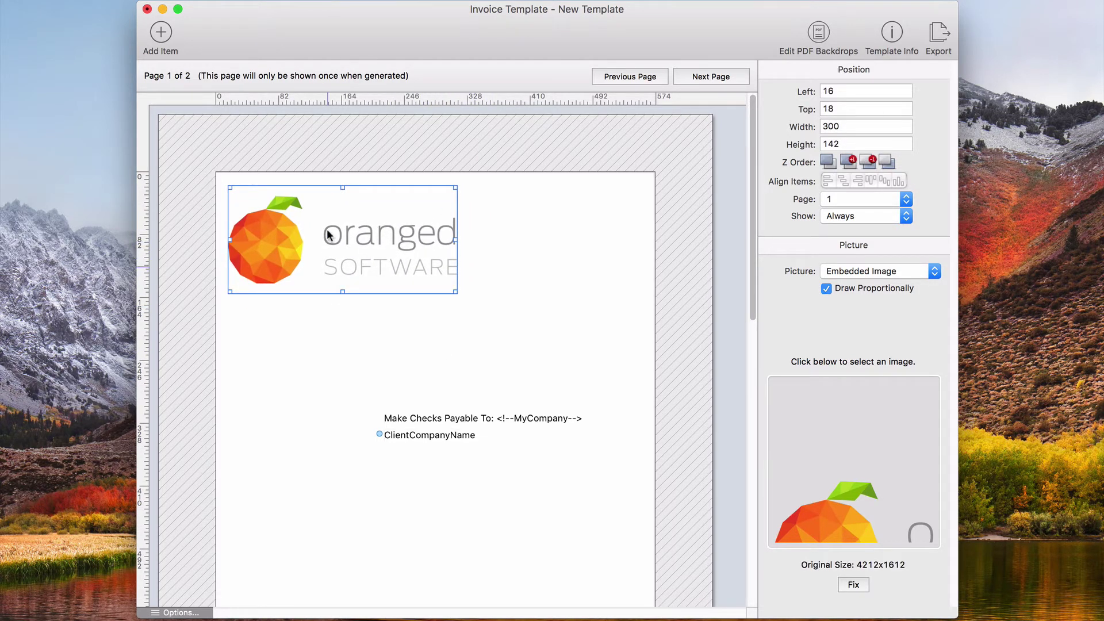
click(399, 328)
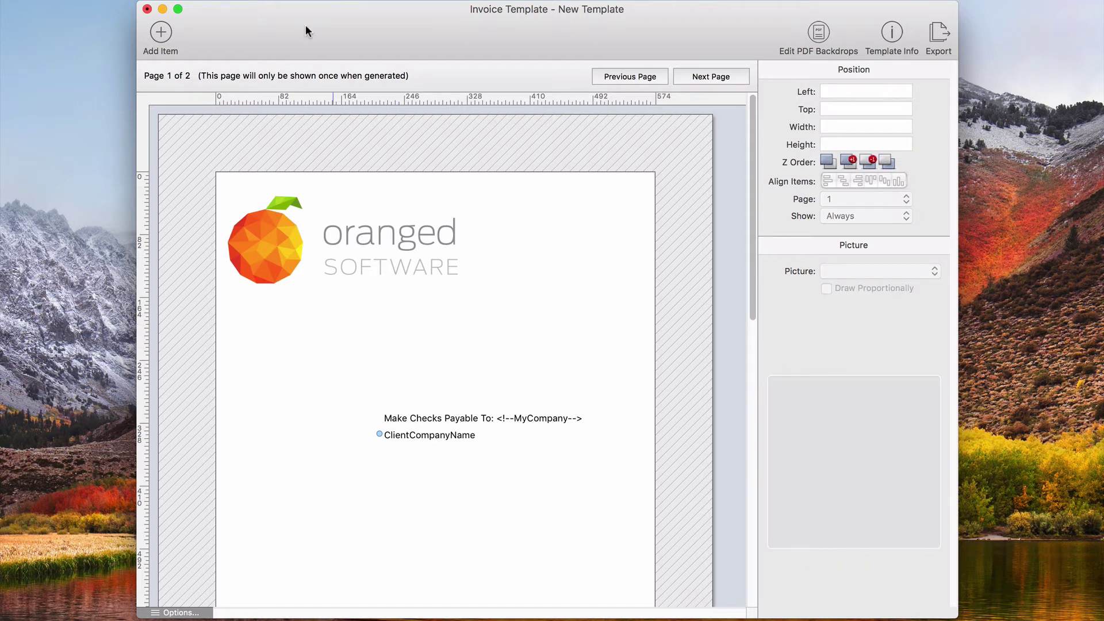
Add a graphics object beside the static text, at about left 42 and top 230, and change its type to Rectangle.
click(161, 33)
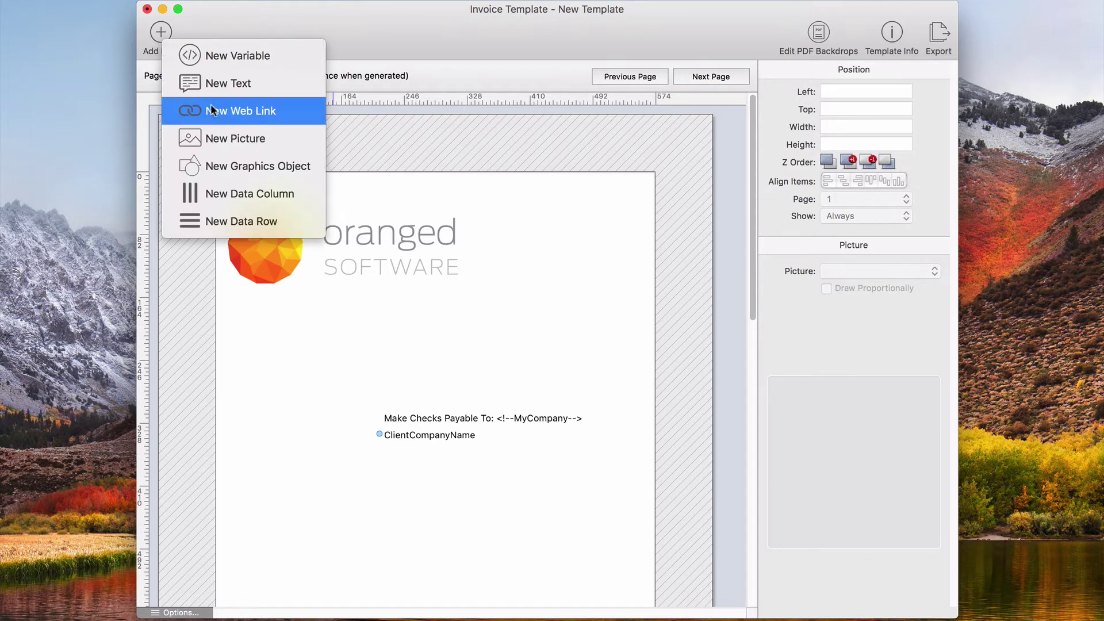
click(243, 166)
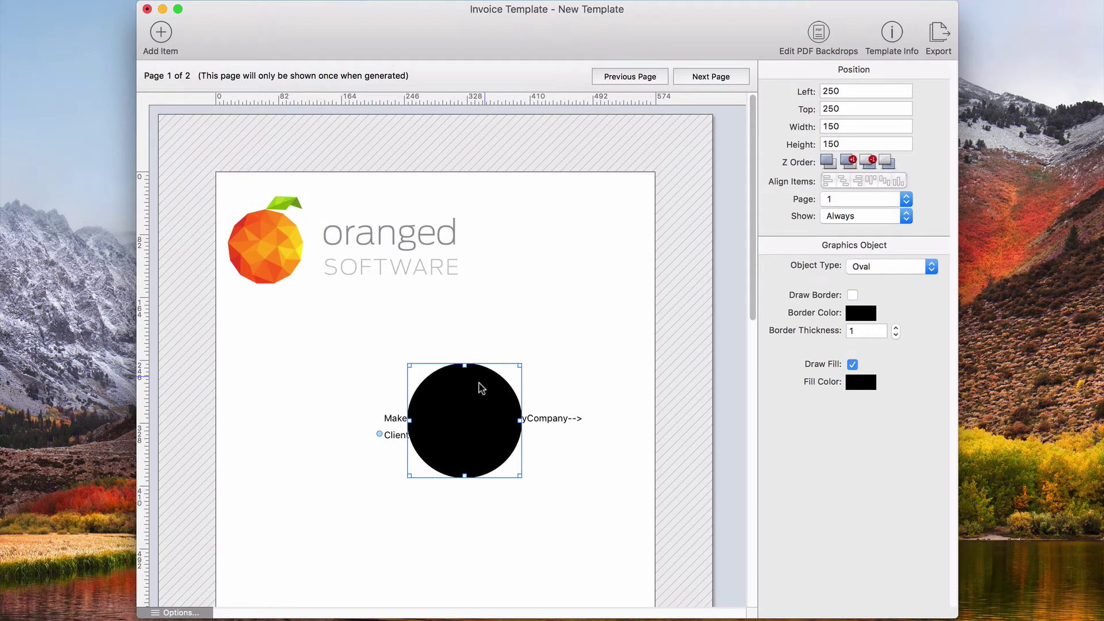
drag(483, 387, 321, 377)
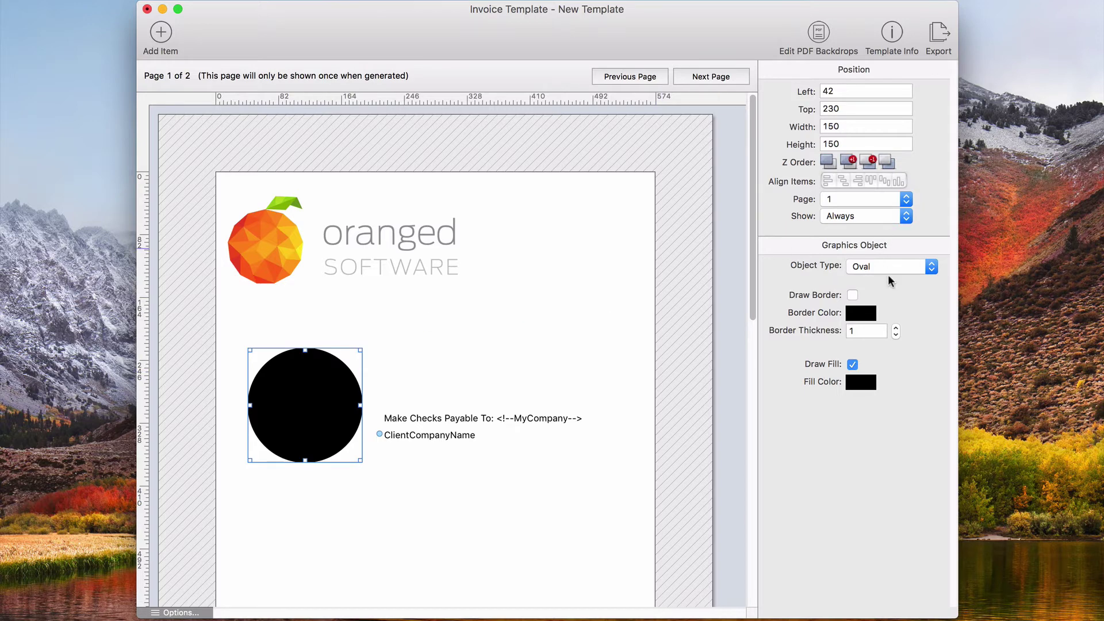
click(914, 265)
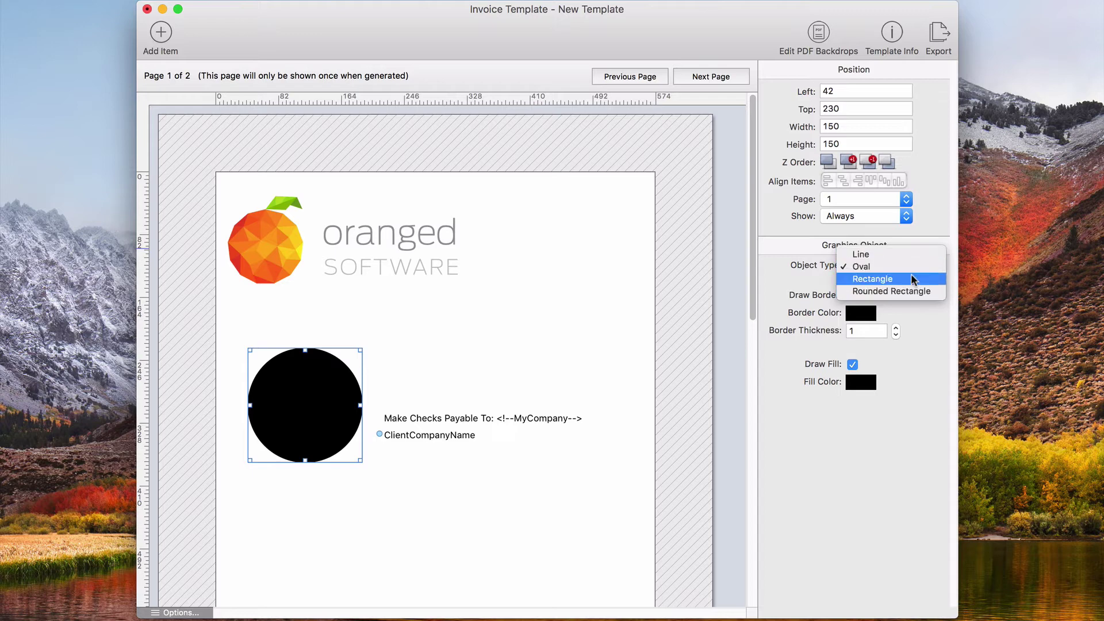
click(915, 279)
Move the rectangle into the page's upper-right corner and resize it to a vertical bar about 58 wide and 261 high.
drag(308, 404, 600, 223)
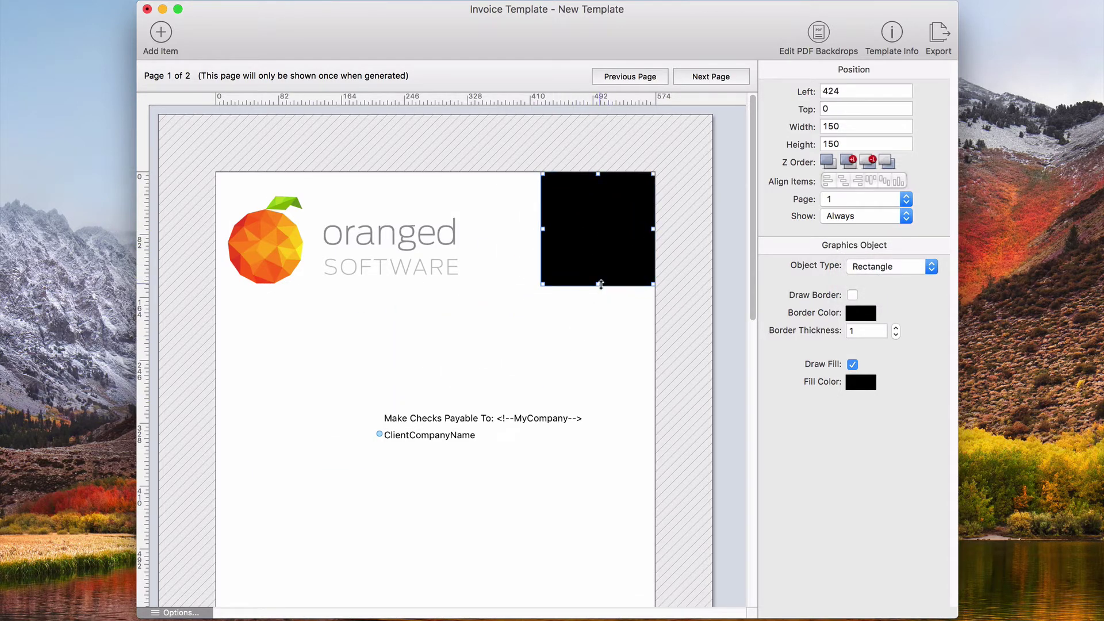
drag(599, 284, 602, 368)
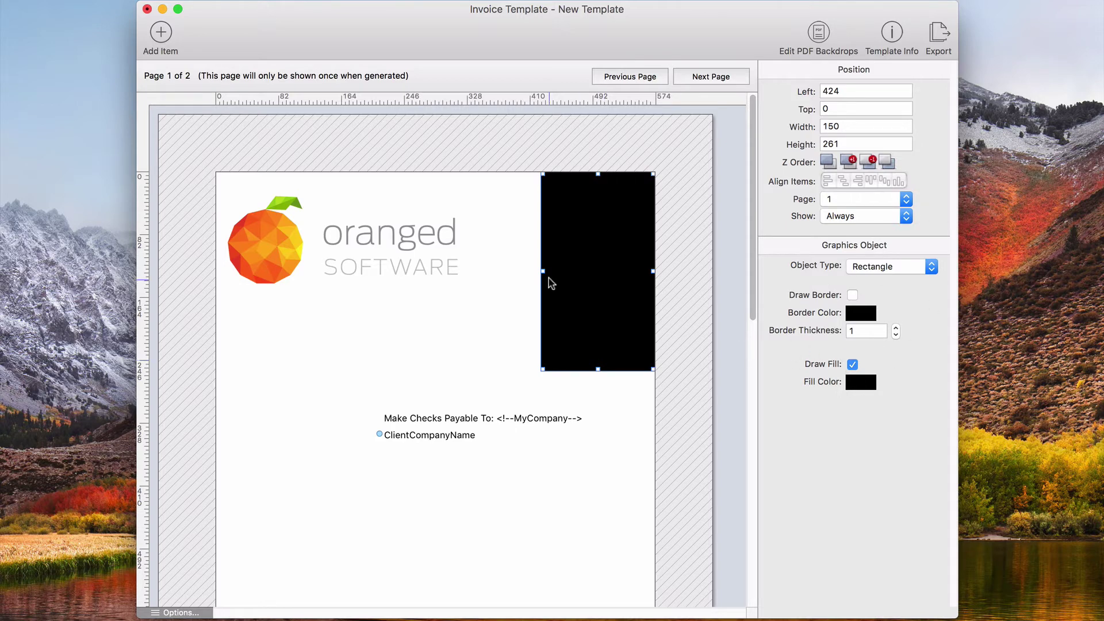
drag(543, 268, 611, 266)
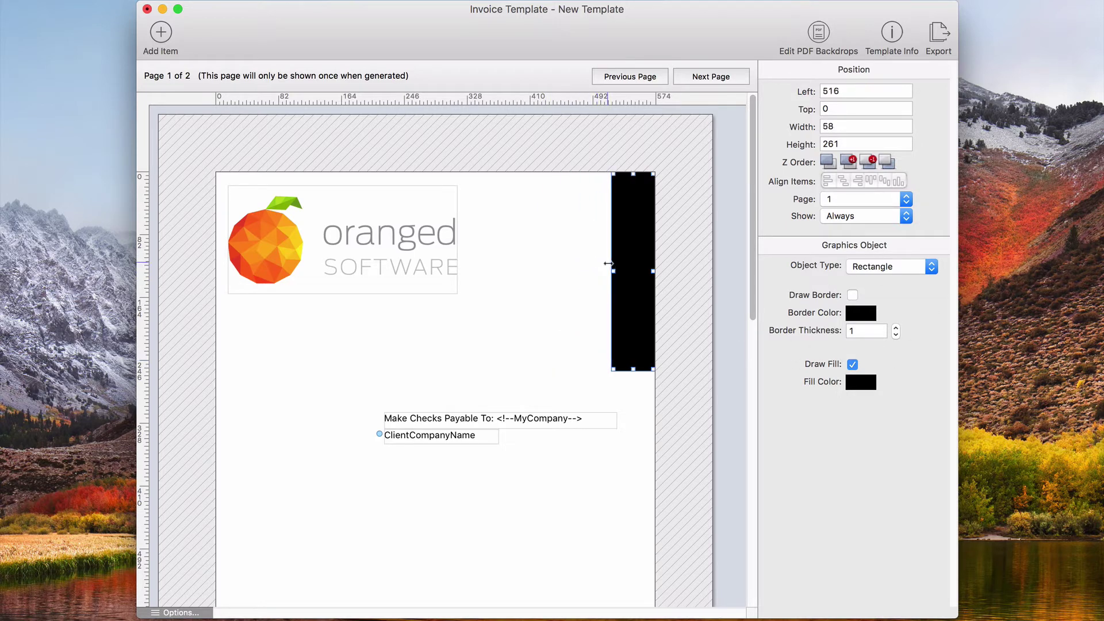
click(586, 267)
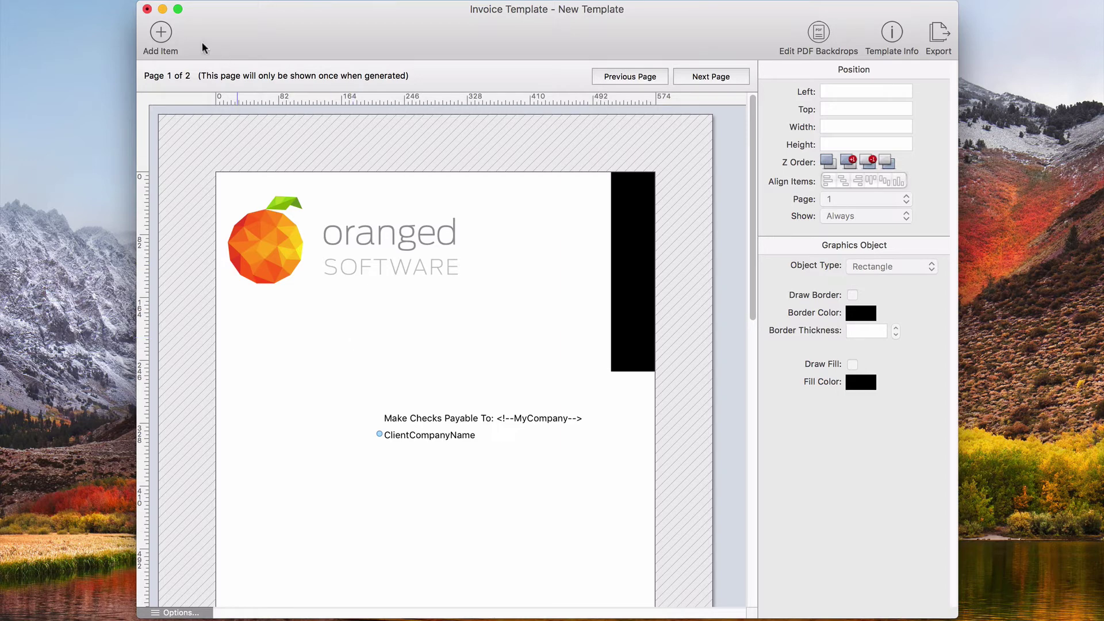
Add a data row item of type Debt/Credit to the template page.
click(161, 31)
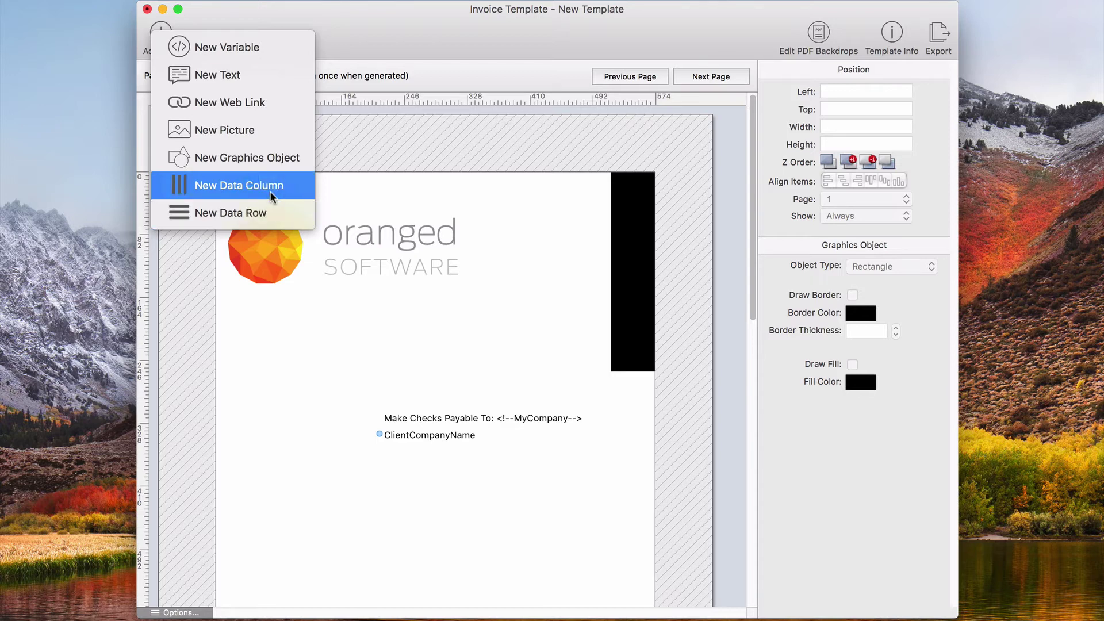
click(282, 206)
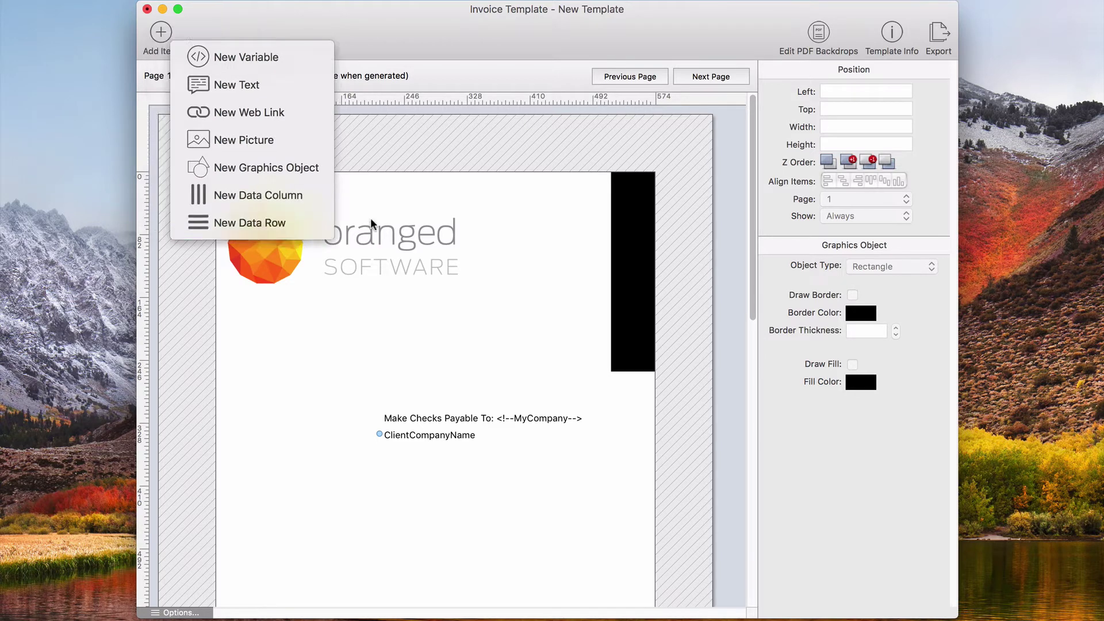
click(306, 225)
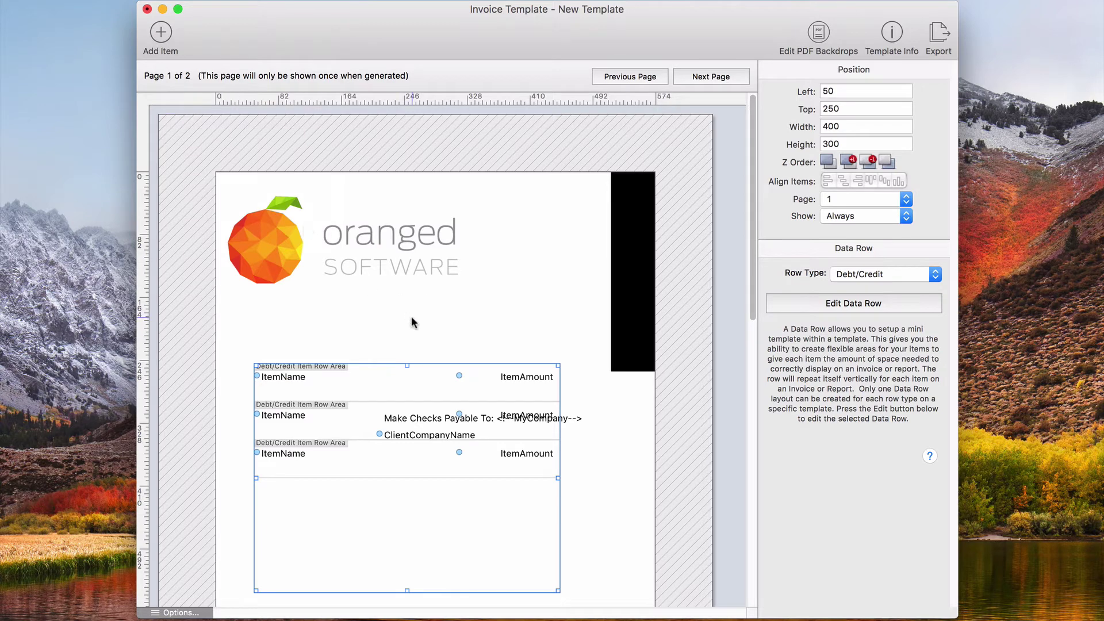
scroll(422, 342, down, 3)
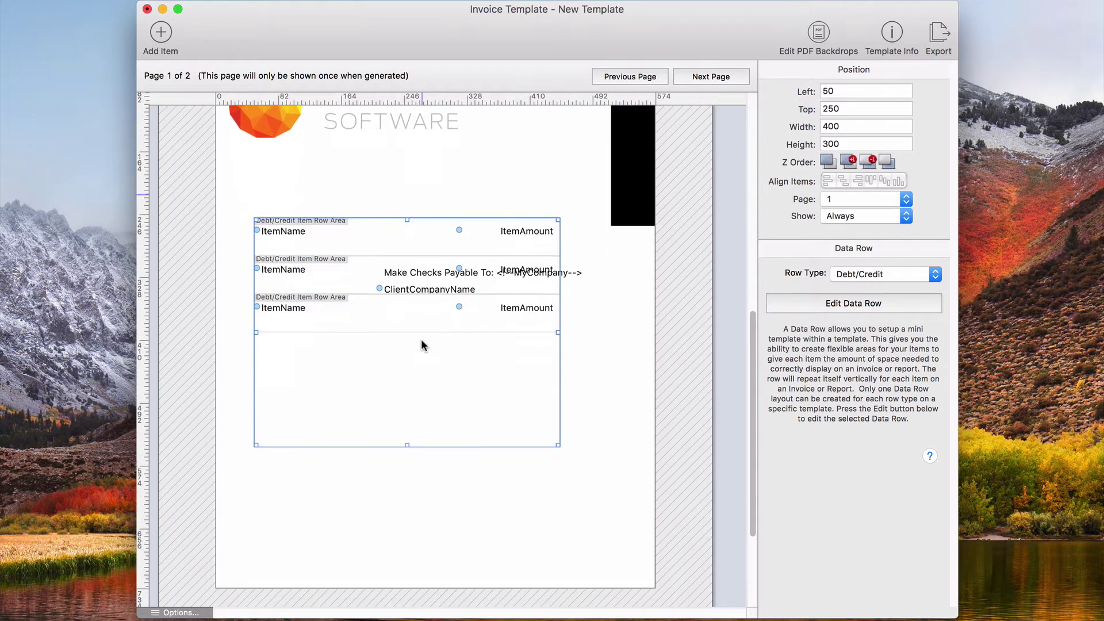
Move the data row to about left 87, top 334 and the two text items beneath the logo at left 16.
drag(362, 329, 392, 421)
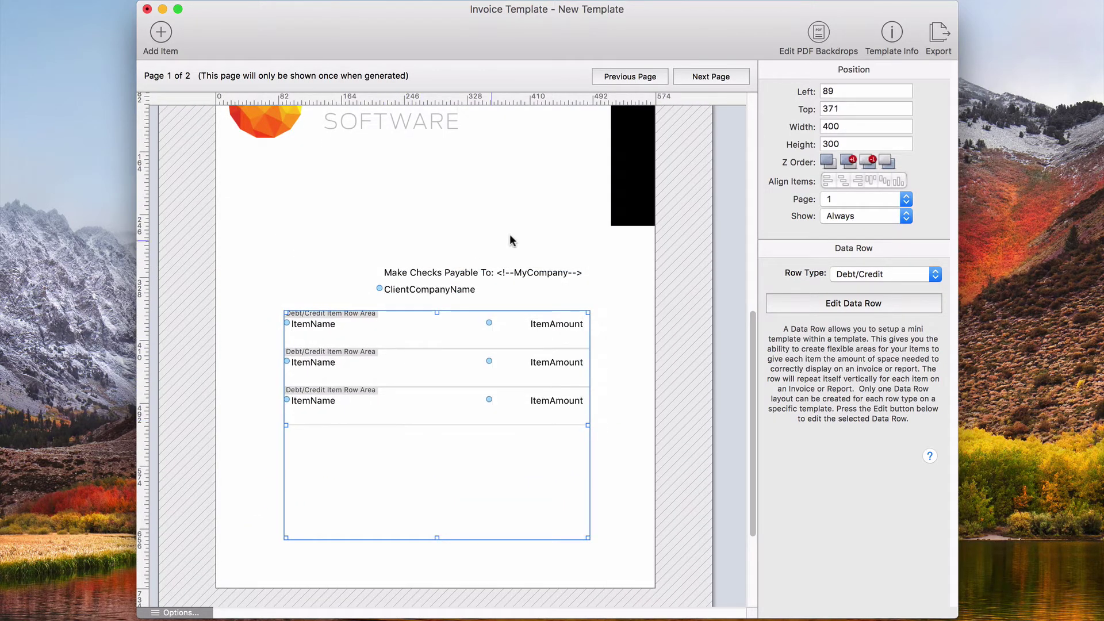
drag(524, 235, 277, 168)
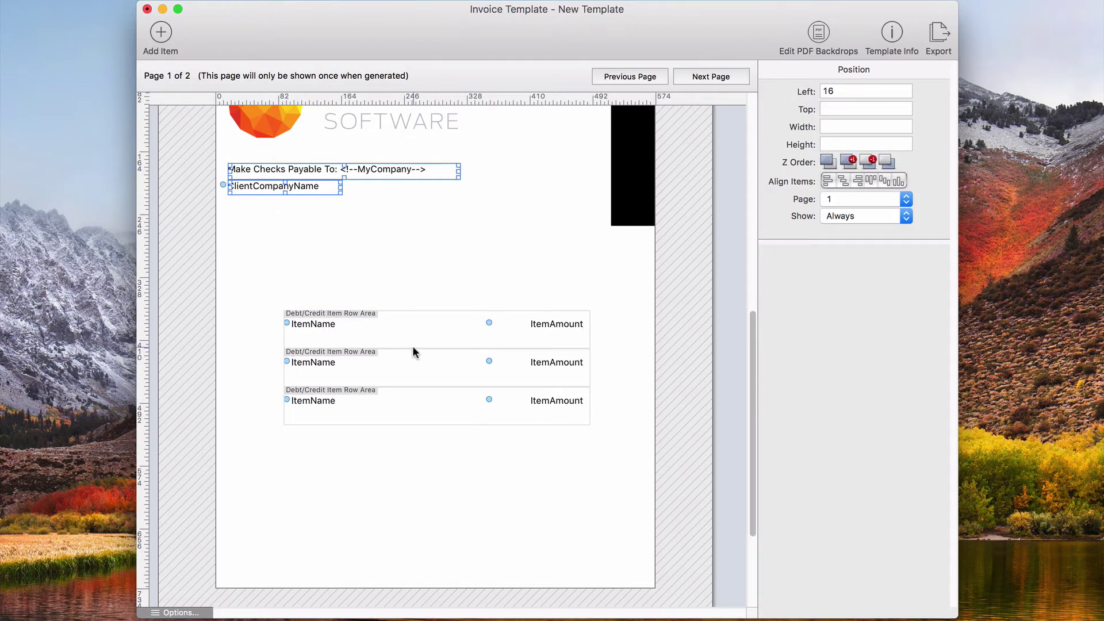
drag(412, 348, 401, 299)
click(476, 231)
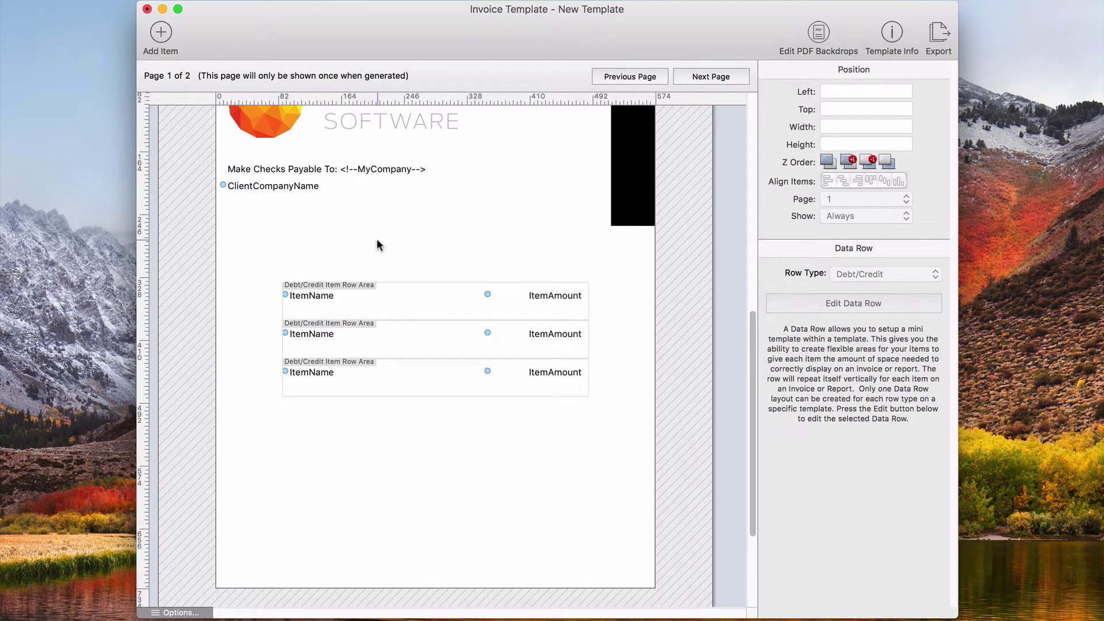
Open the Debt/Credit data row layout and nudge both ItemName and ItemAmount up by 8 units.
click(415, 311)
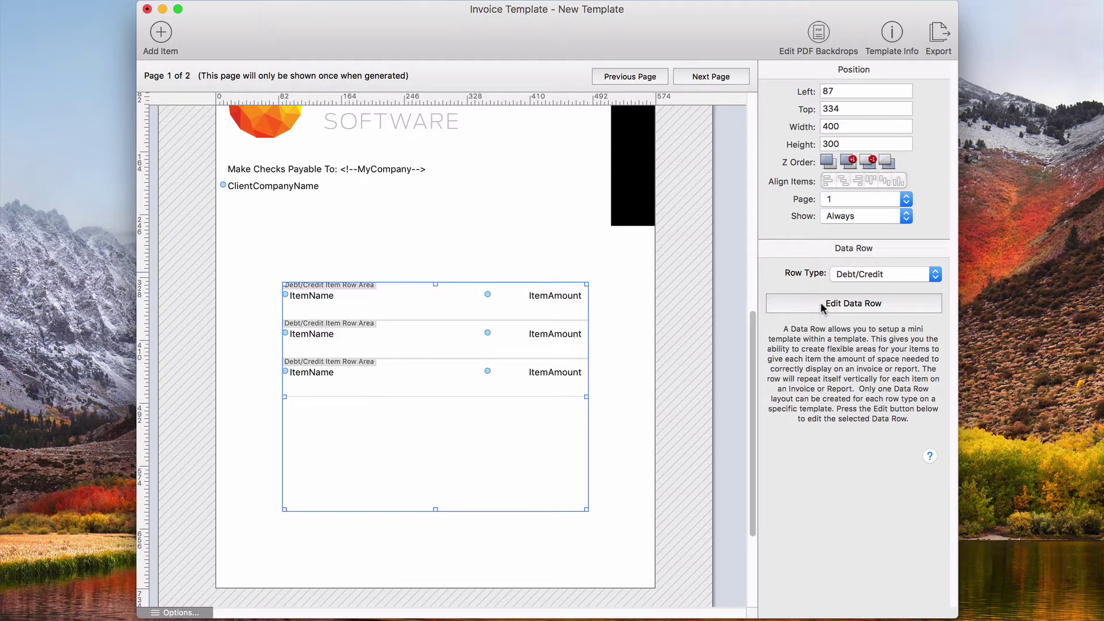
double_click(348, 291)
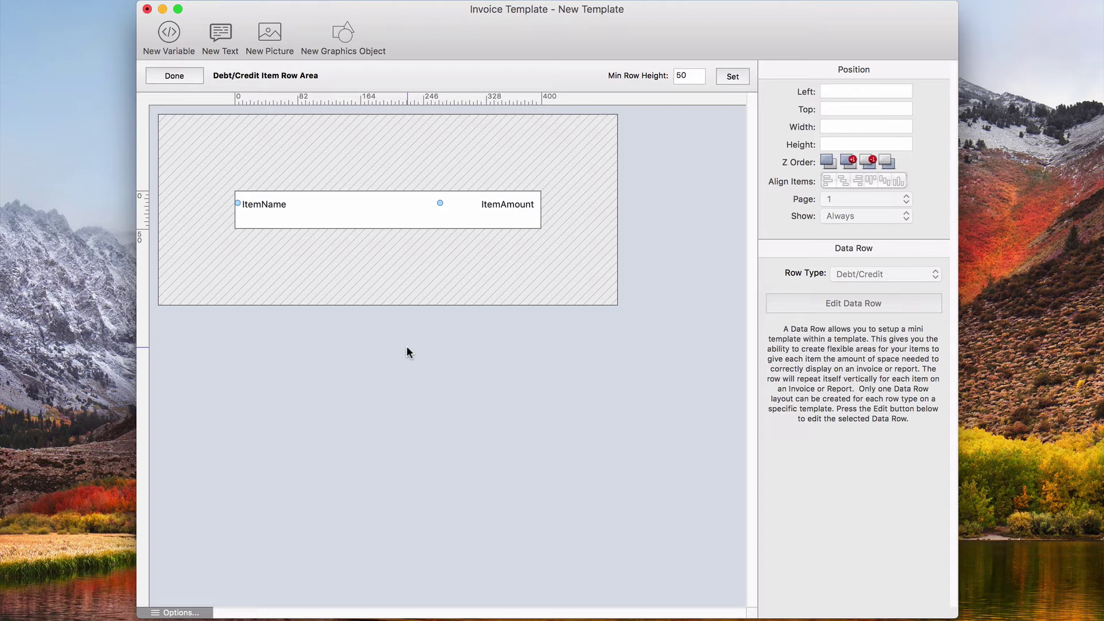
drag(563, 265, 275, 193)
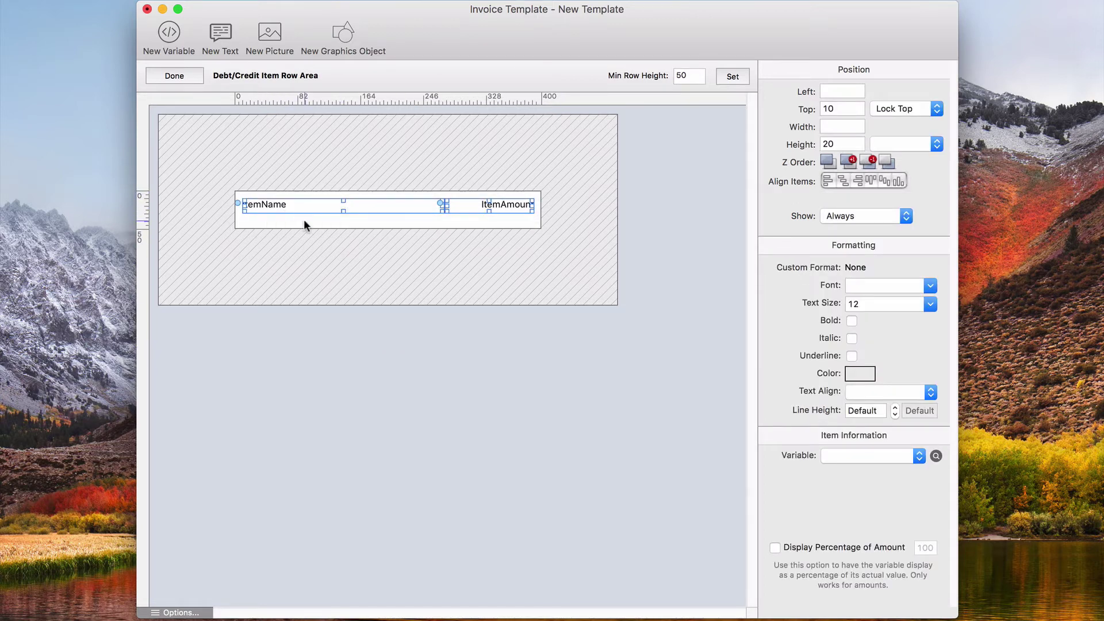
key(Up)
key(Up)
key(Up)
key(Up)
key(Up)
key(Up)
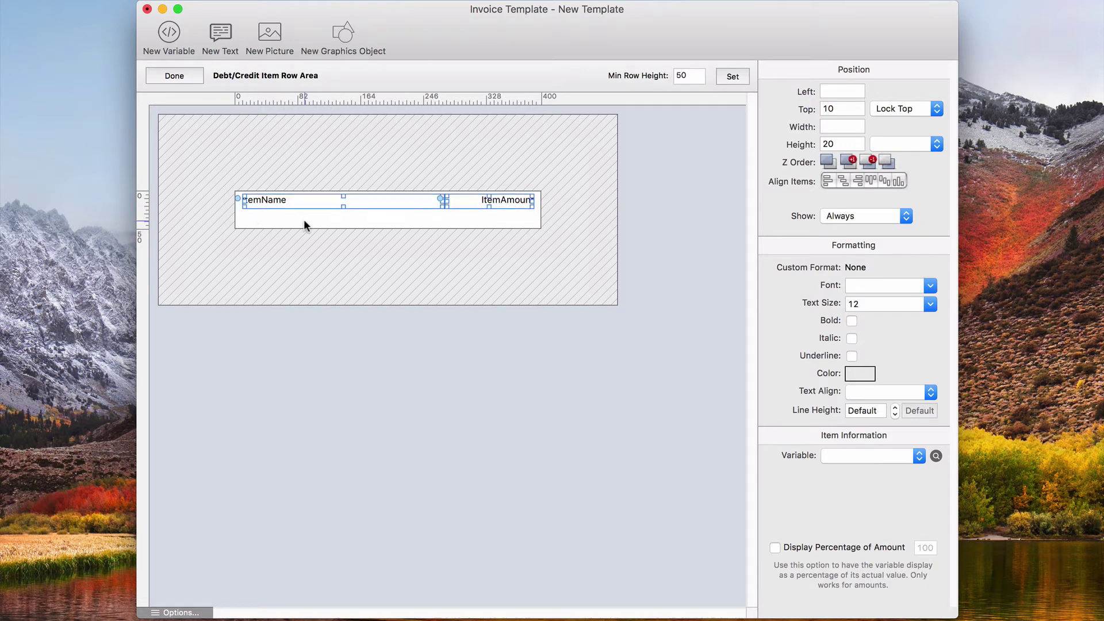
key(Up)
key(Up)
click(284, 206)
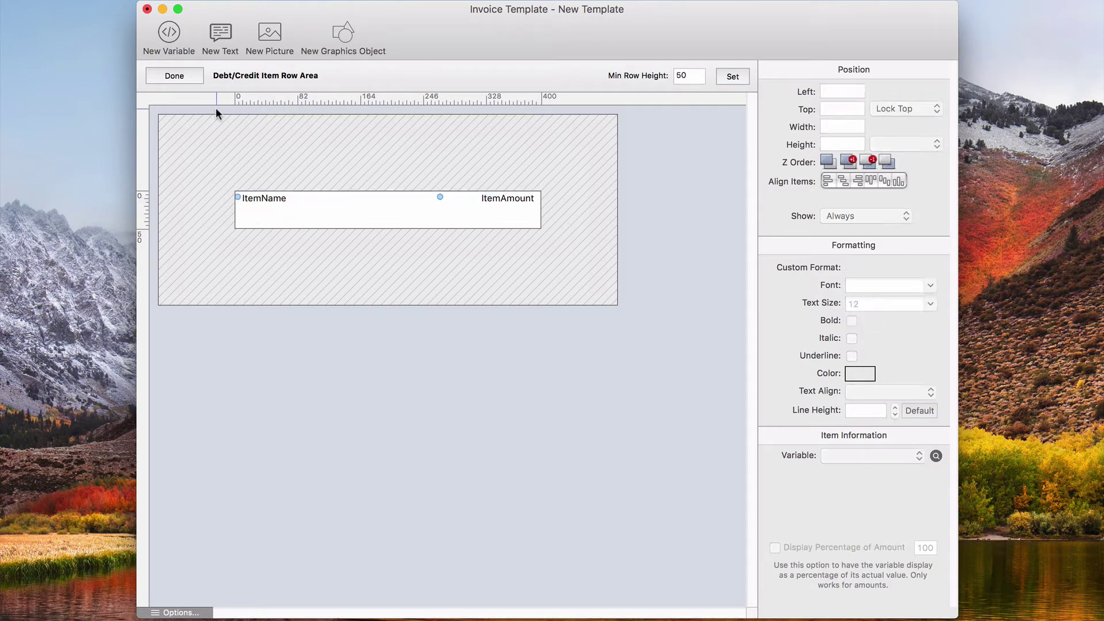
Add a new variable below ItemName at about left 10, top 22 and widen it to about 381.
click(167, 36)
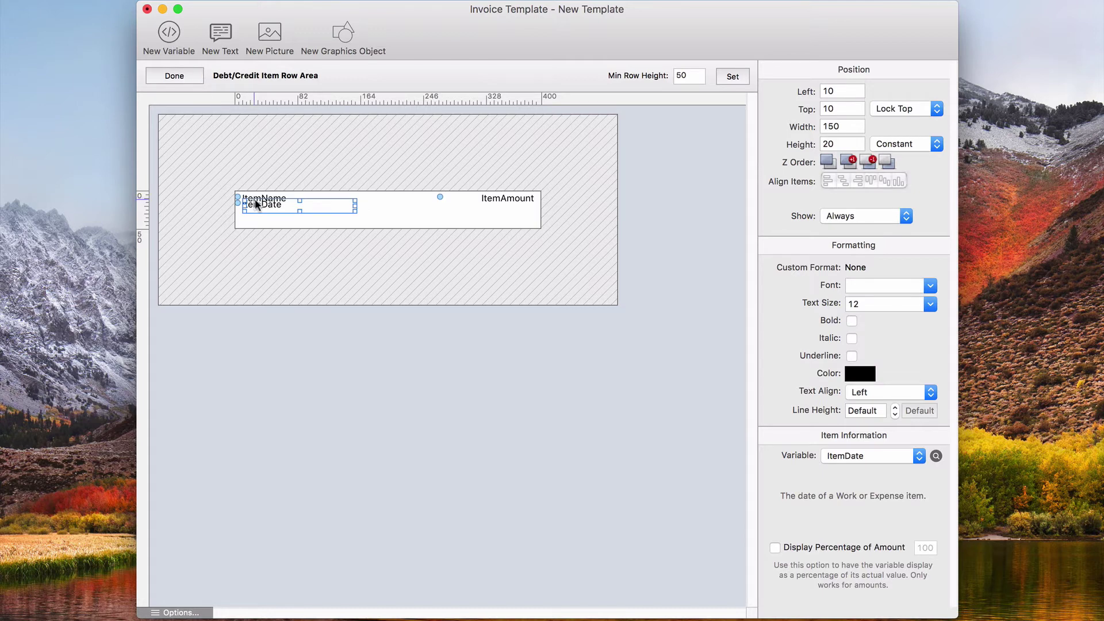
drag(256, 204, 257, 215)
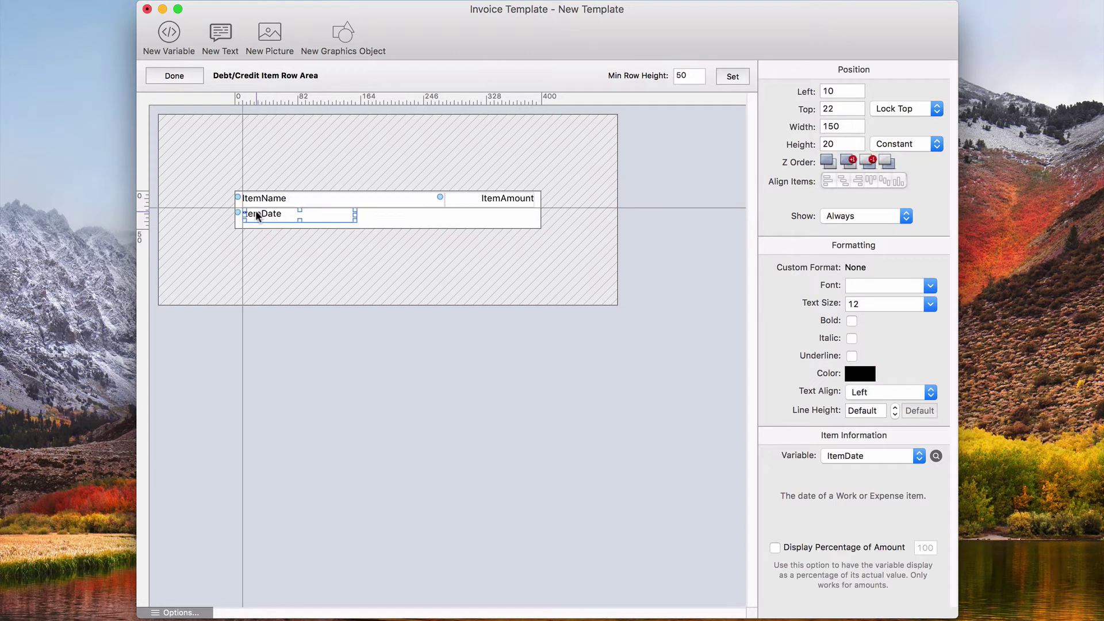
drag(355, 216, 535, 221)
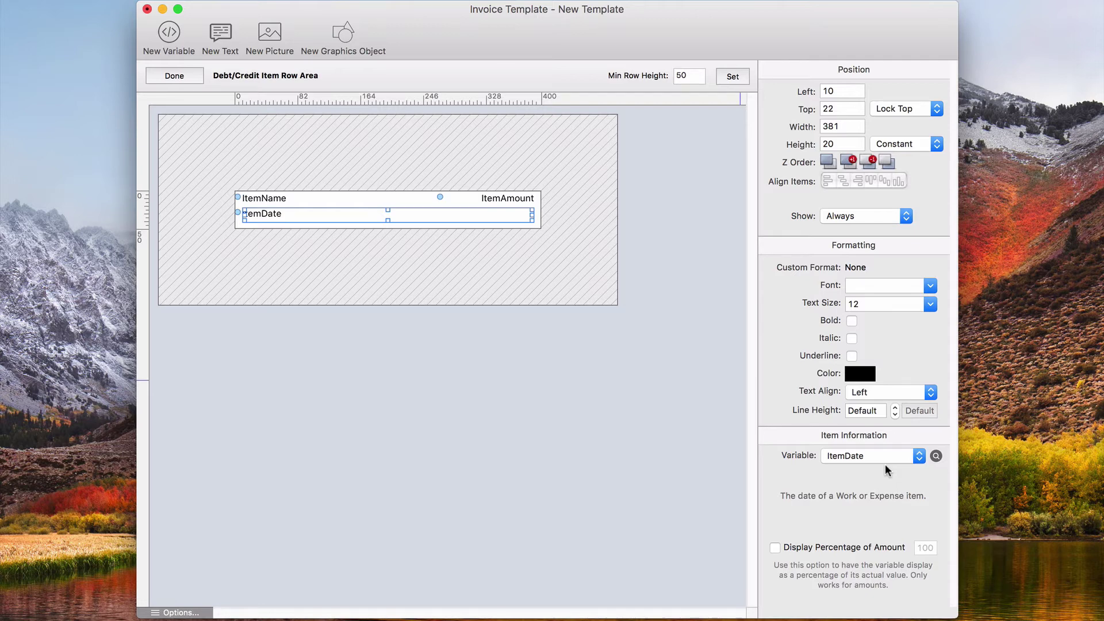
Search the variables for "notes" and assign ItemExtraInfo to the new variable item.
click(936, 456)
text(notes)
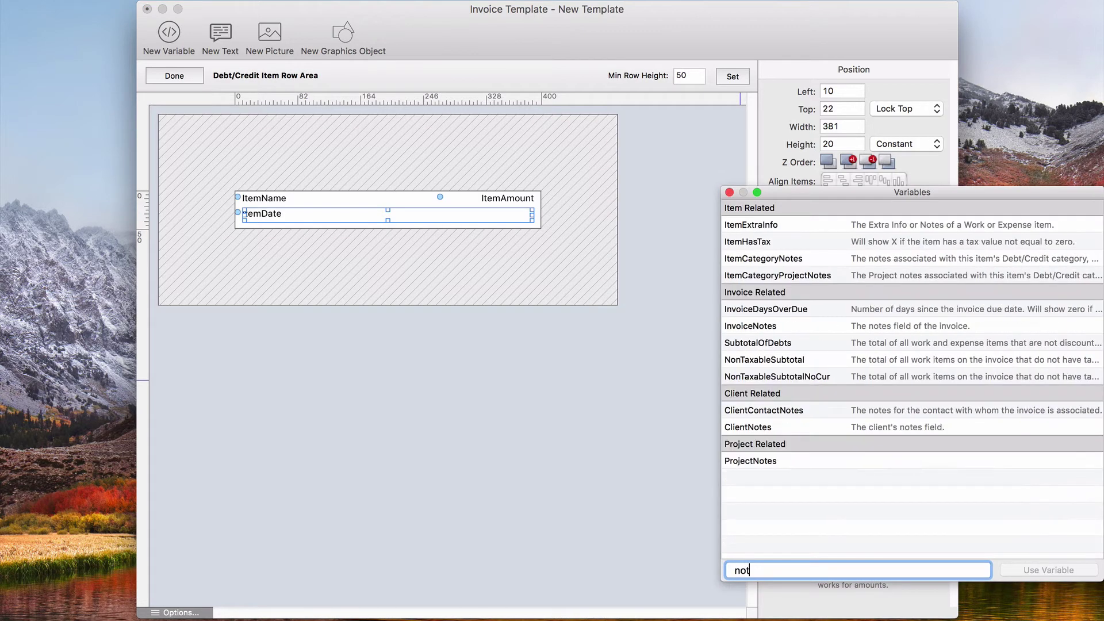
double_click(931, 225)
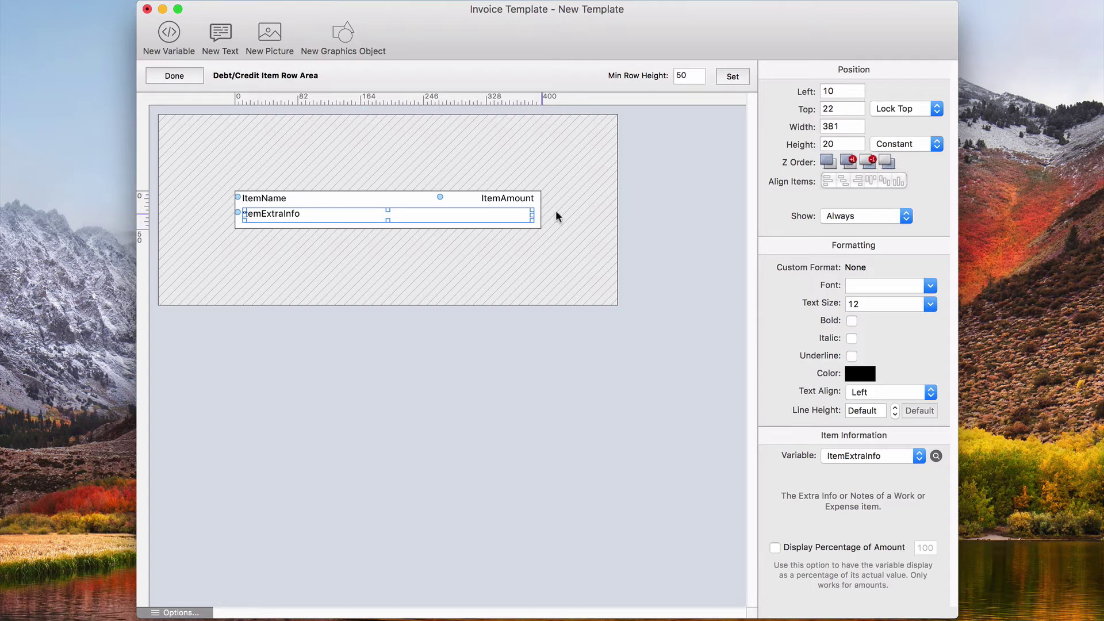
click(599, 205)
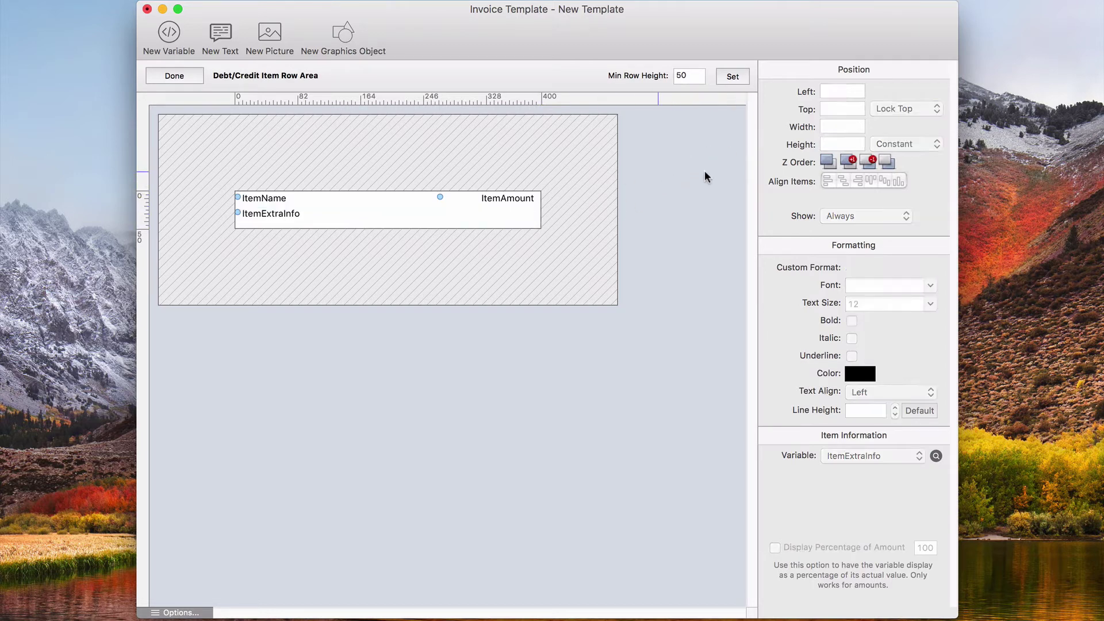
Set the ItemExtraInfo item's height behaviour to Flexible.
click(348, 211)
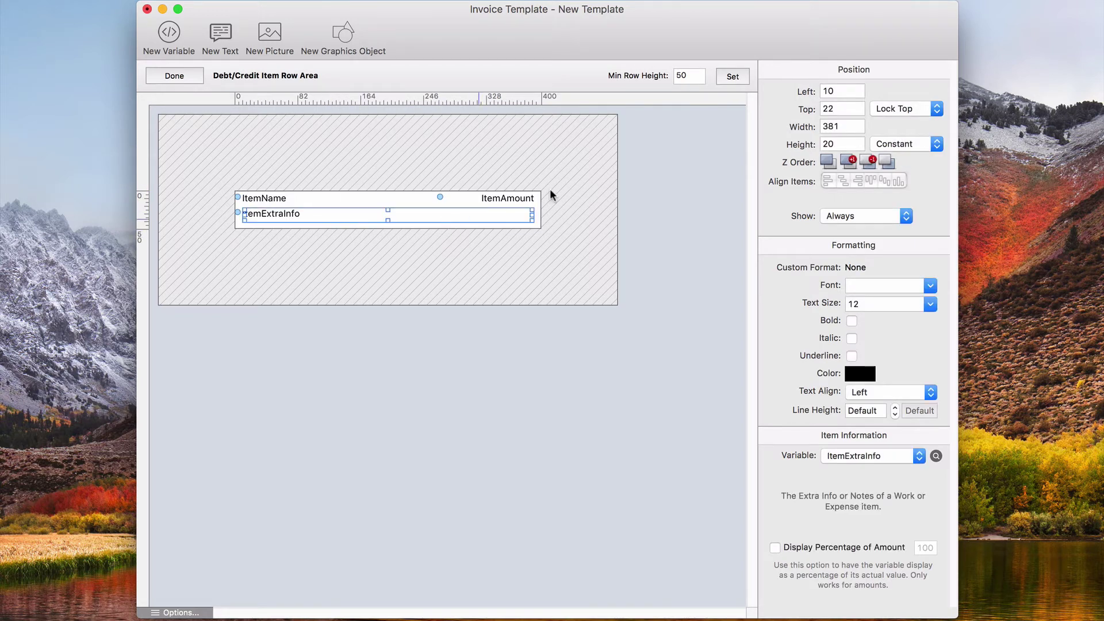
click(883, 145)
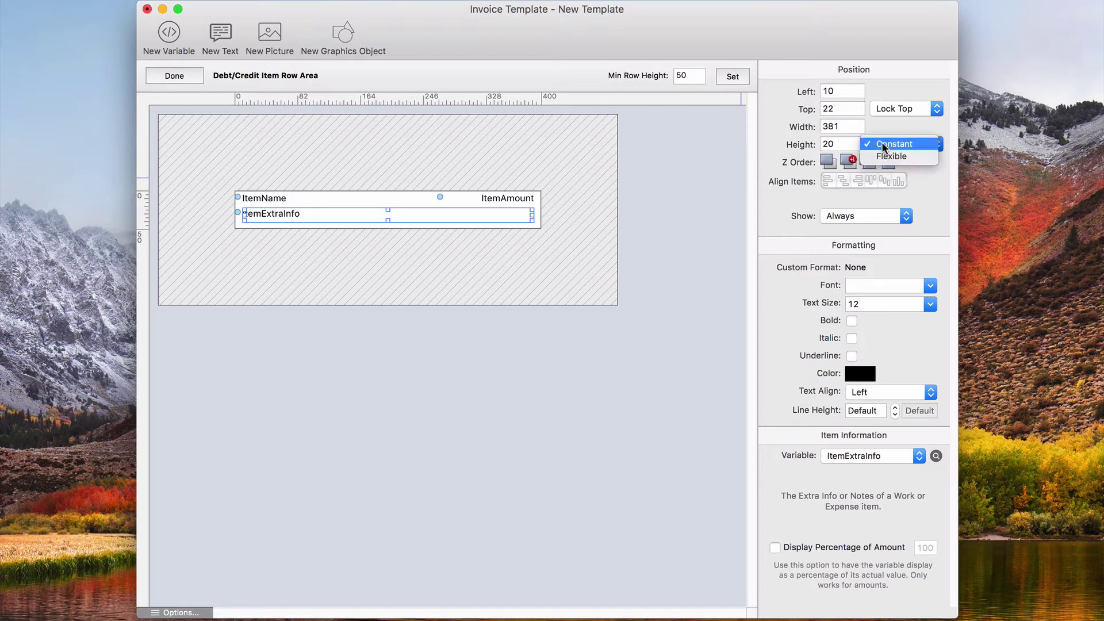
click(901, 157)
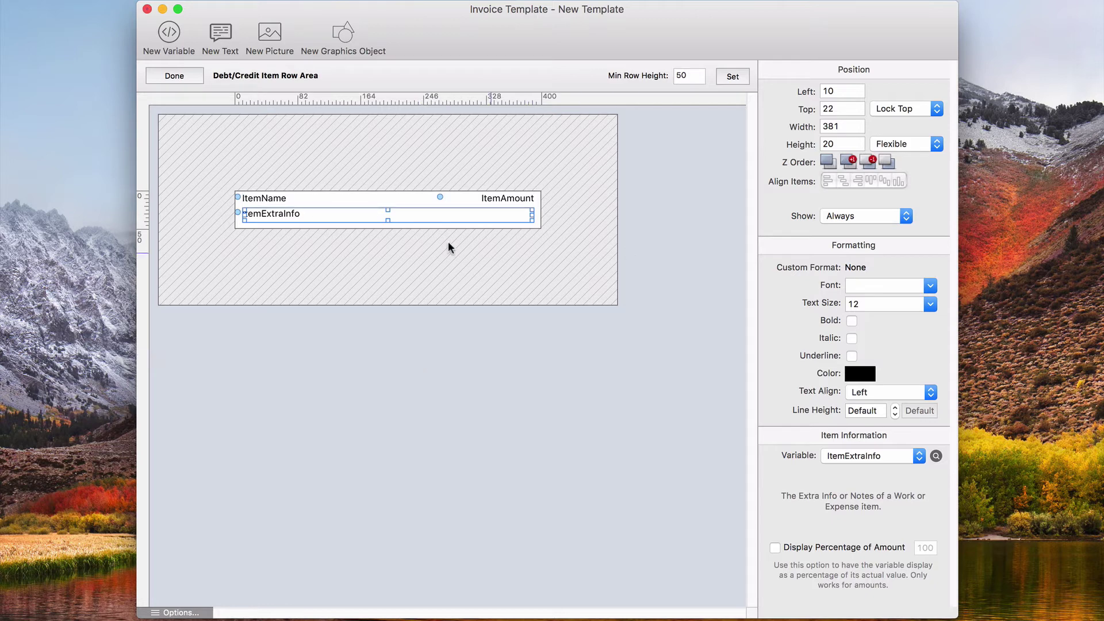
Set the ItemExtraInfo text size to 11 and its color to the dark grey Iron.
double_click(868, 304)
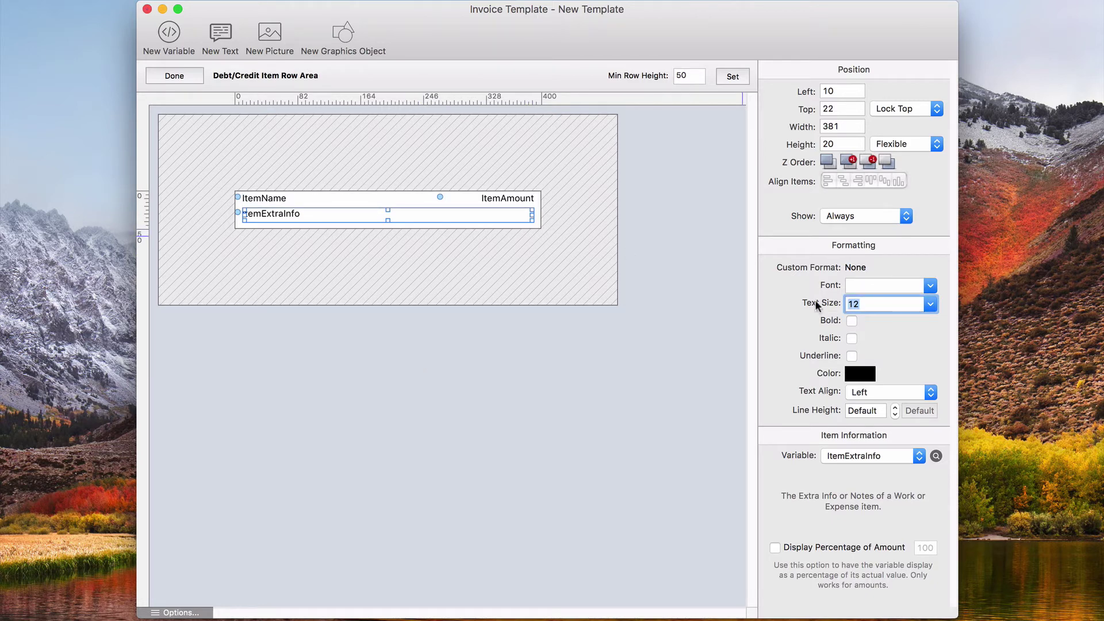
text(11)
key(Return)
click(861, 375)
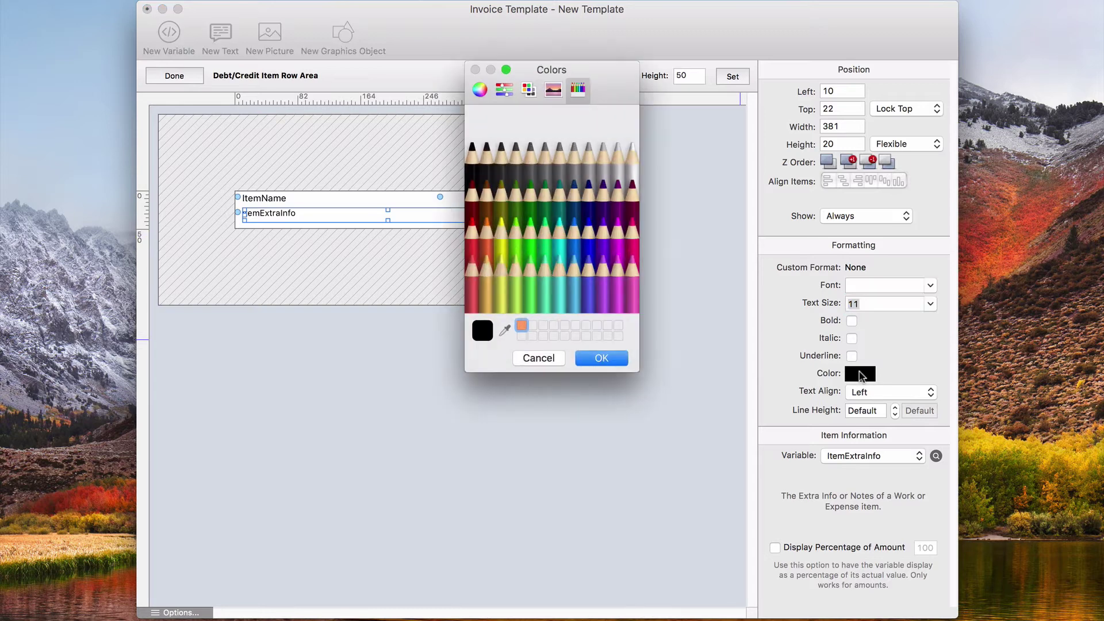
click(521, 170)
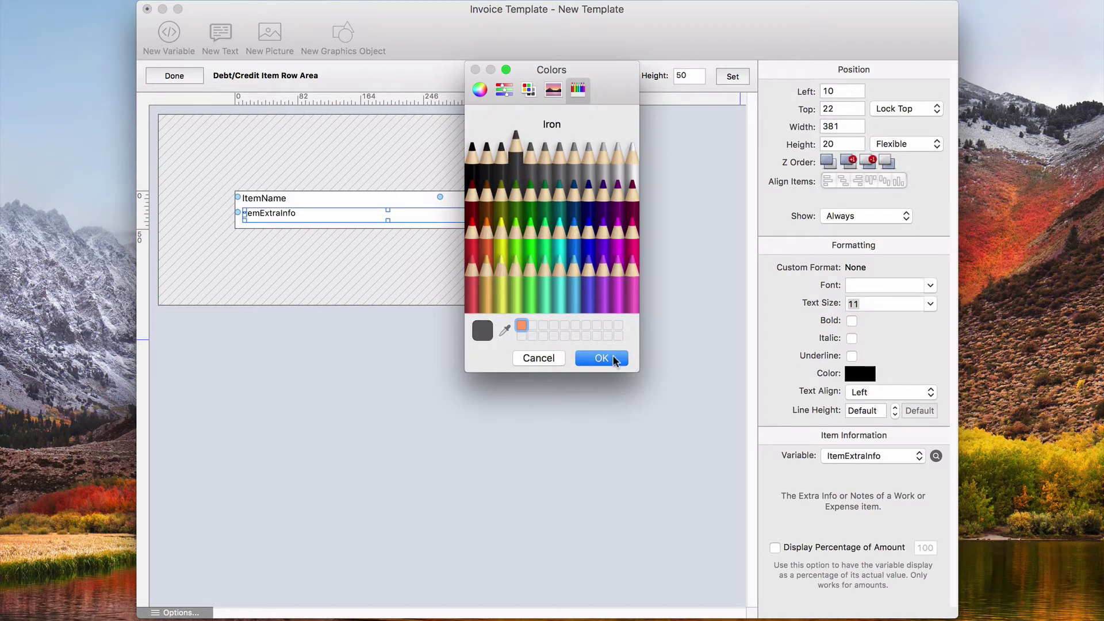
click(611, 358)
click(553, 320)
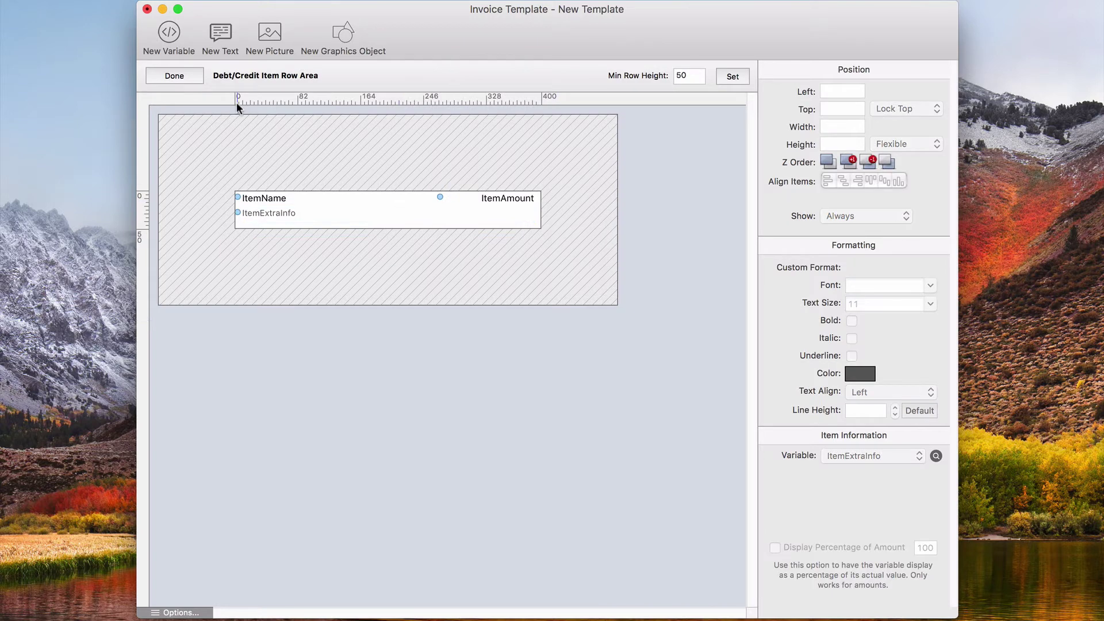
Finish editing the data row layout and select the data row on the template page.
click(175, 75)
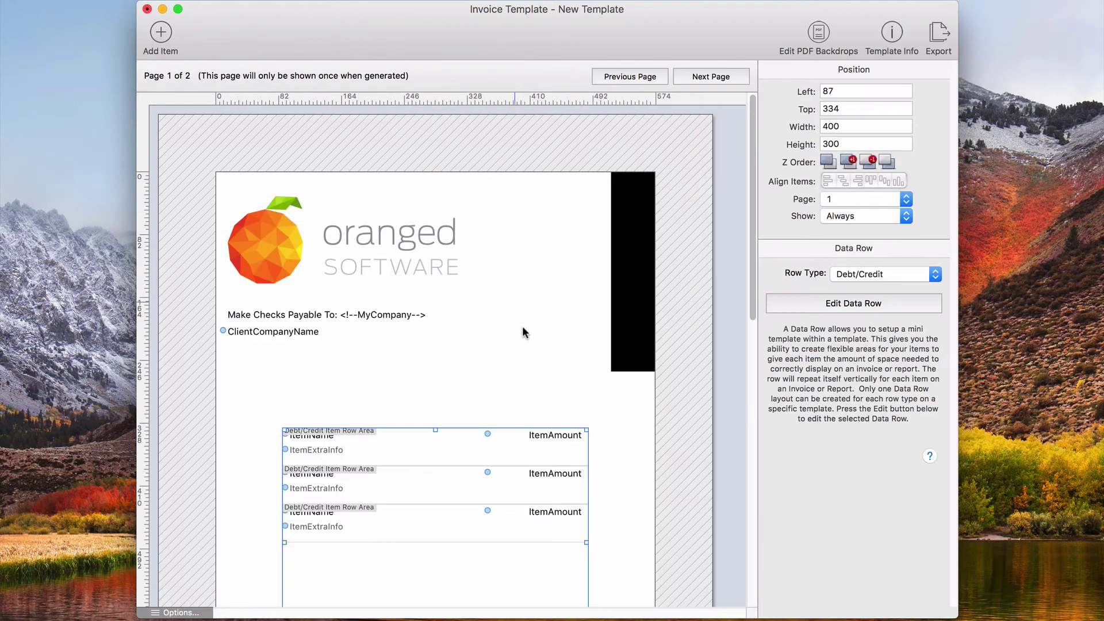
scroll(522, 328, down, 3)
click(518, 341)
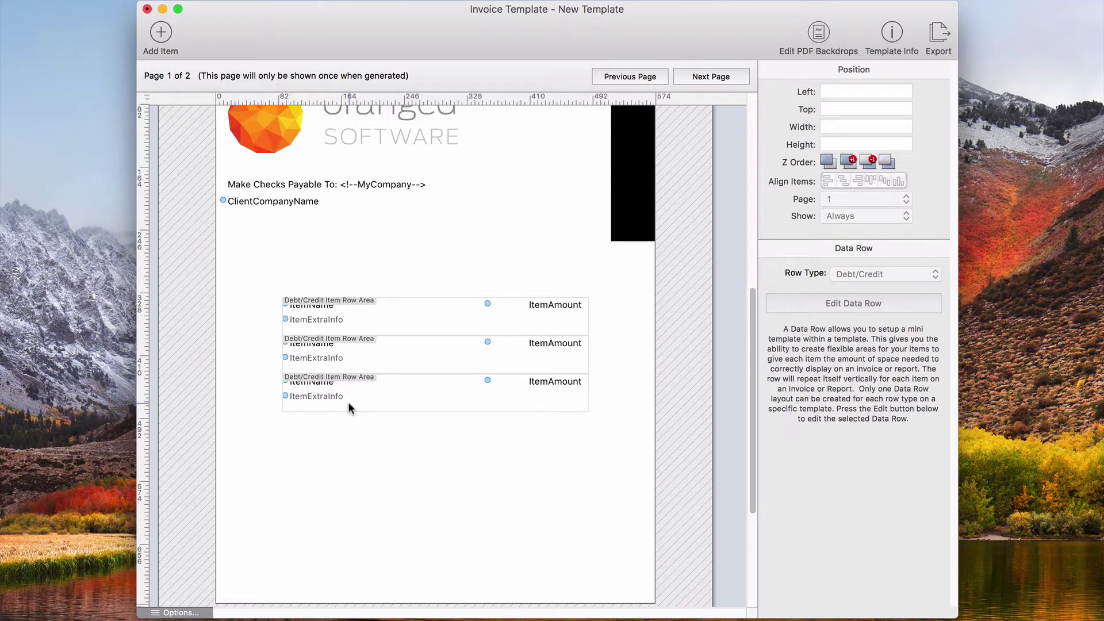
click(438, 459)
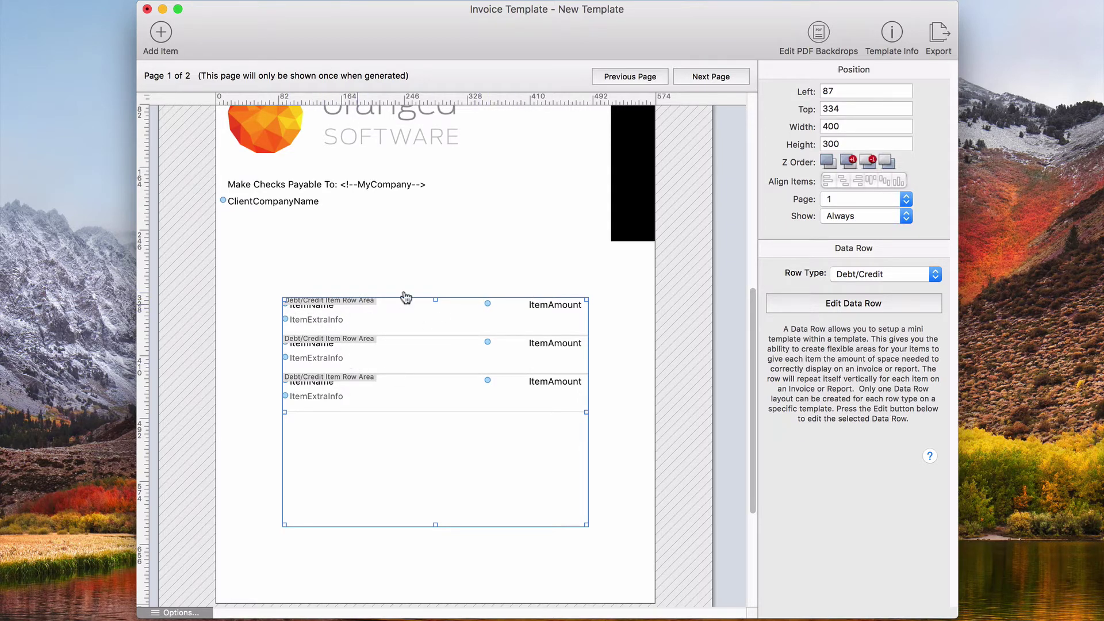
Turn off the data row outlines on the template page.
right_click(252, 401)
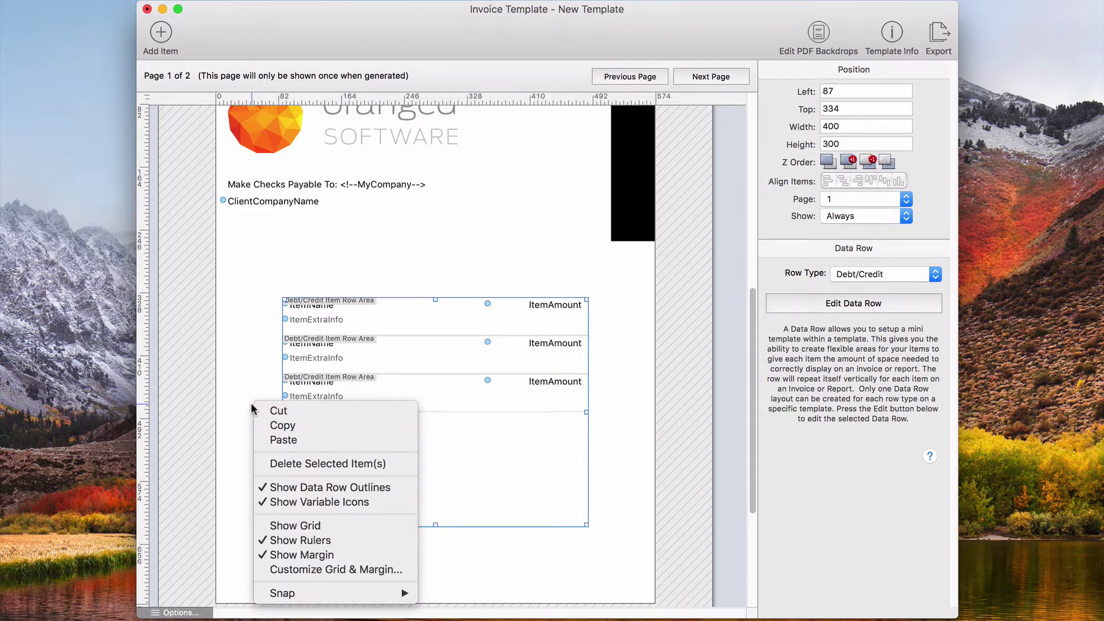
click(395, 495)
click(225, 359)
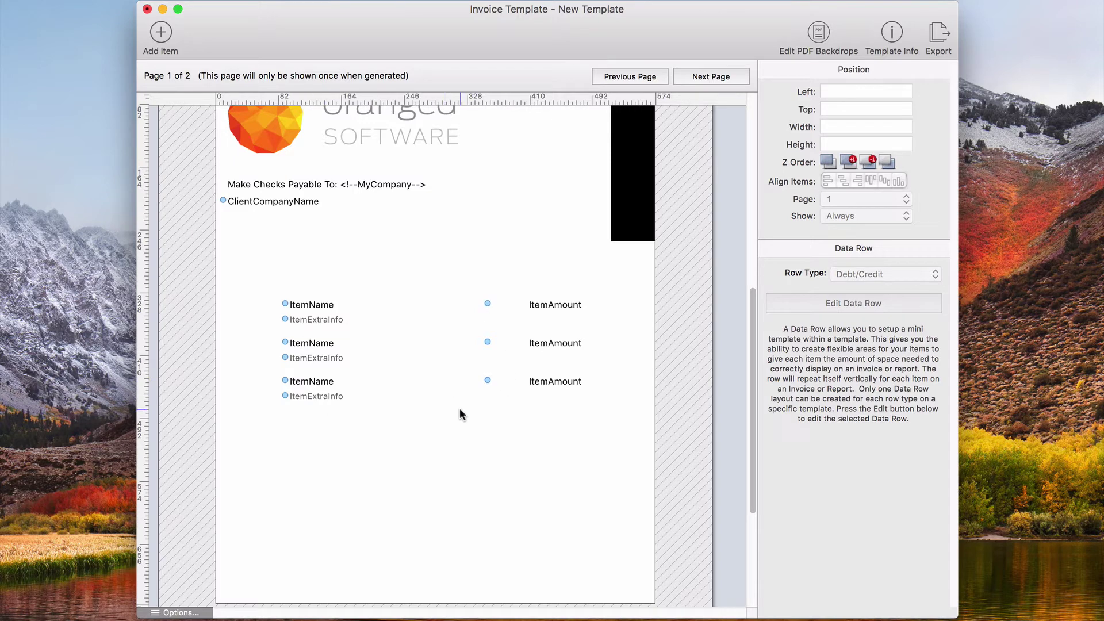
Move the data row to about left 81, top 309 and turn the data row outlines back on.
drag(440, 372, 430, 349)
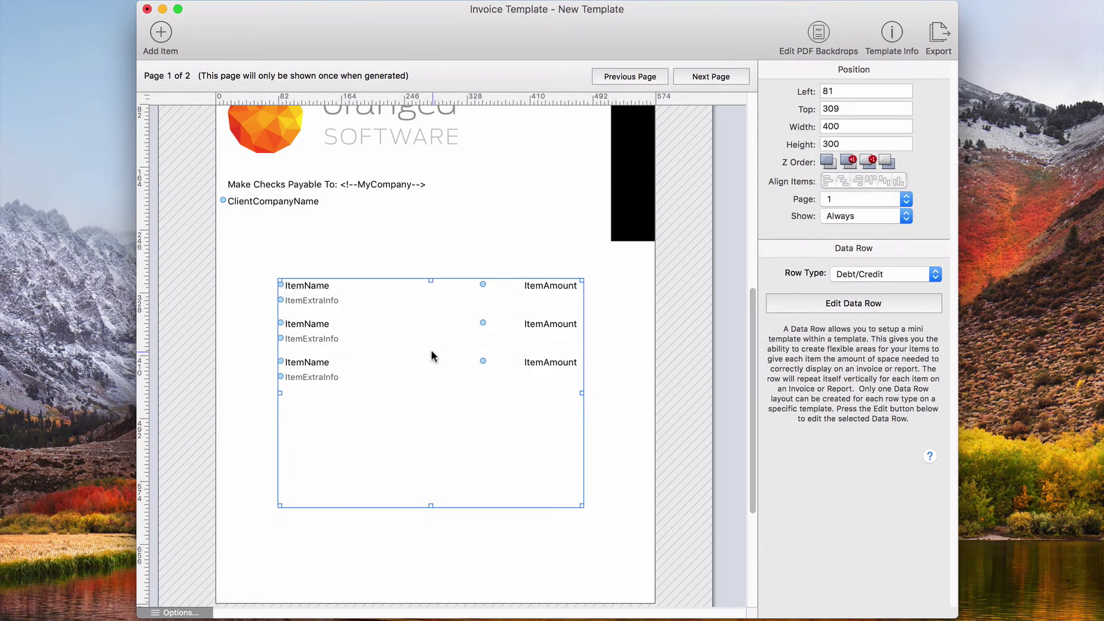
right_click(431, 353)
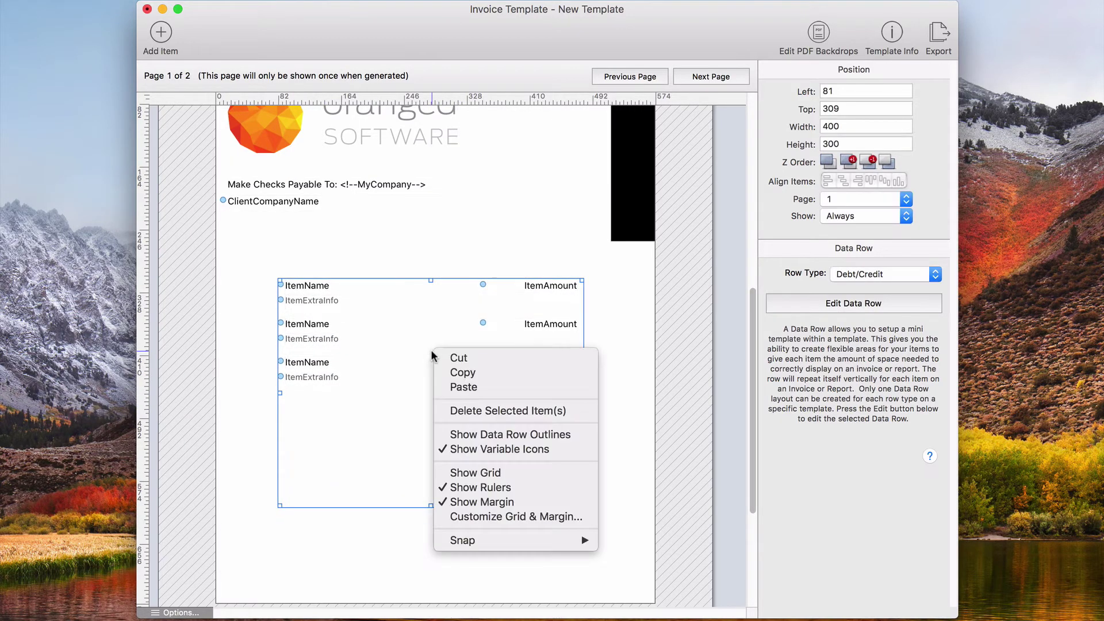
click(509, 434)
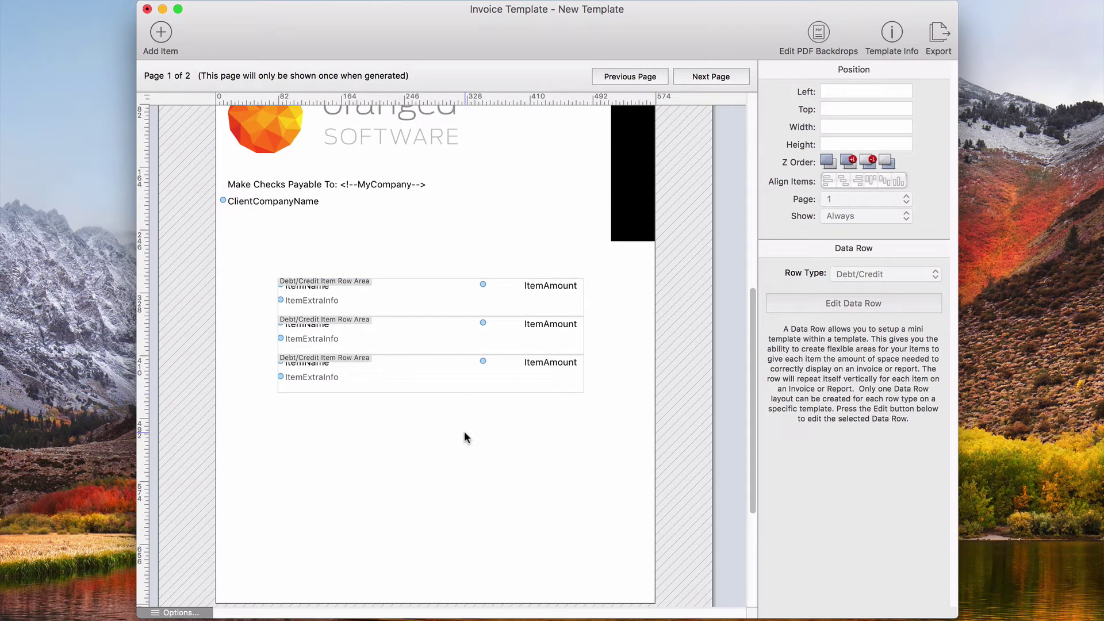
Review the available row types for the data row and change its type to Tax.
click(500, 428)
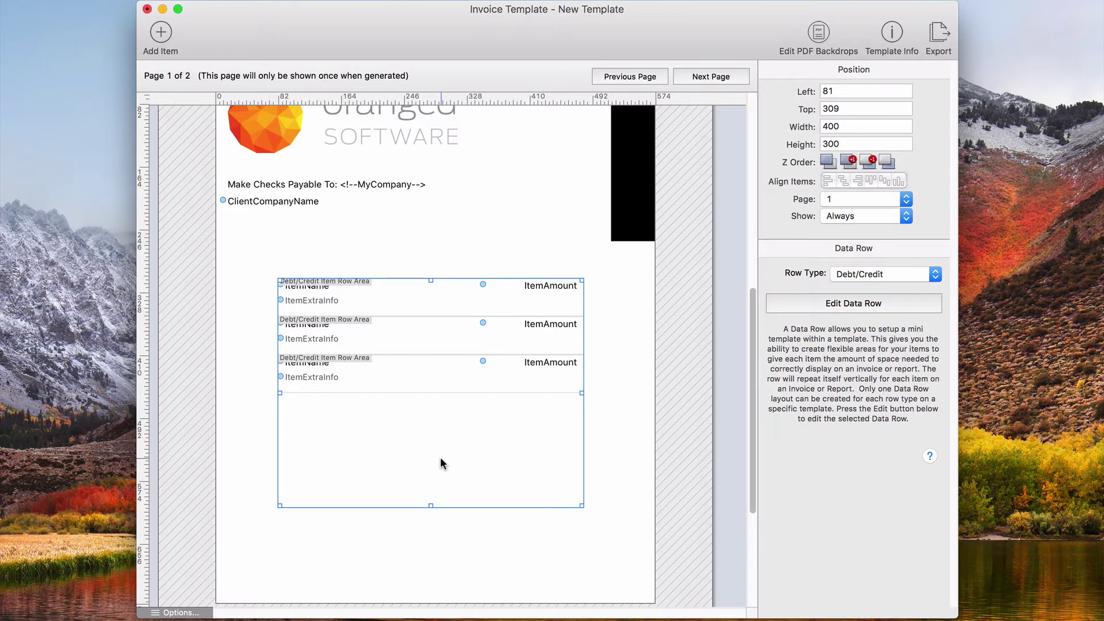
click(881, 274)
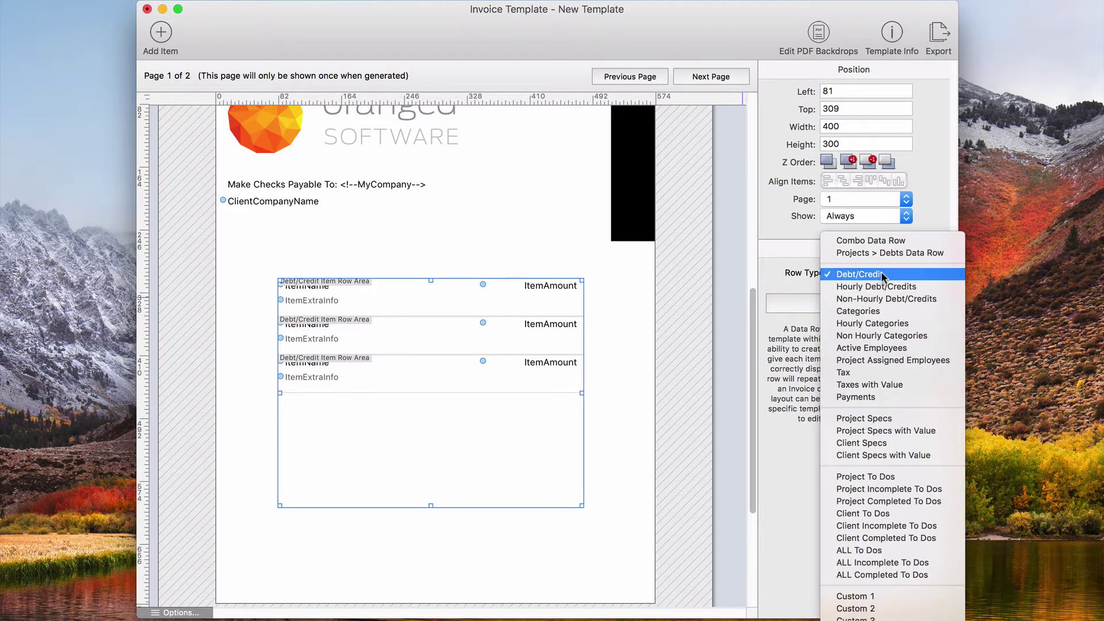
scroll(903, 388, down, 3)
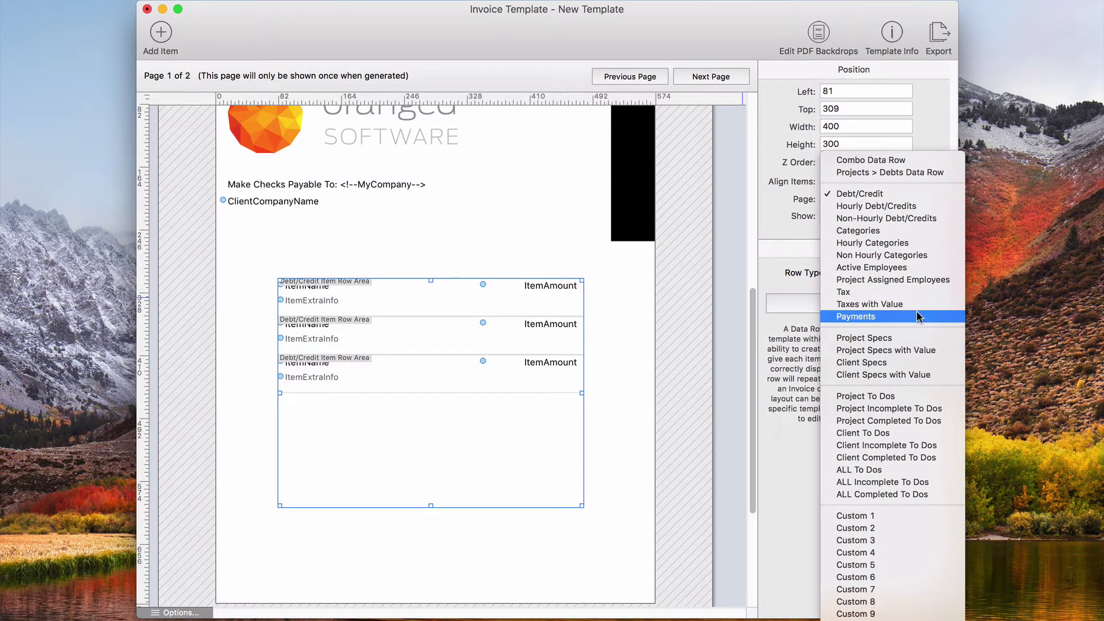
click(896, 291)
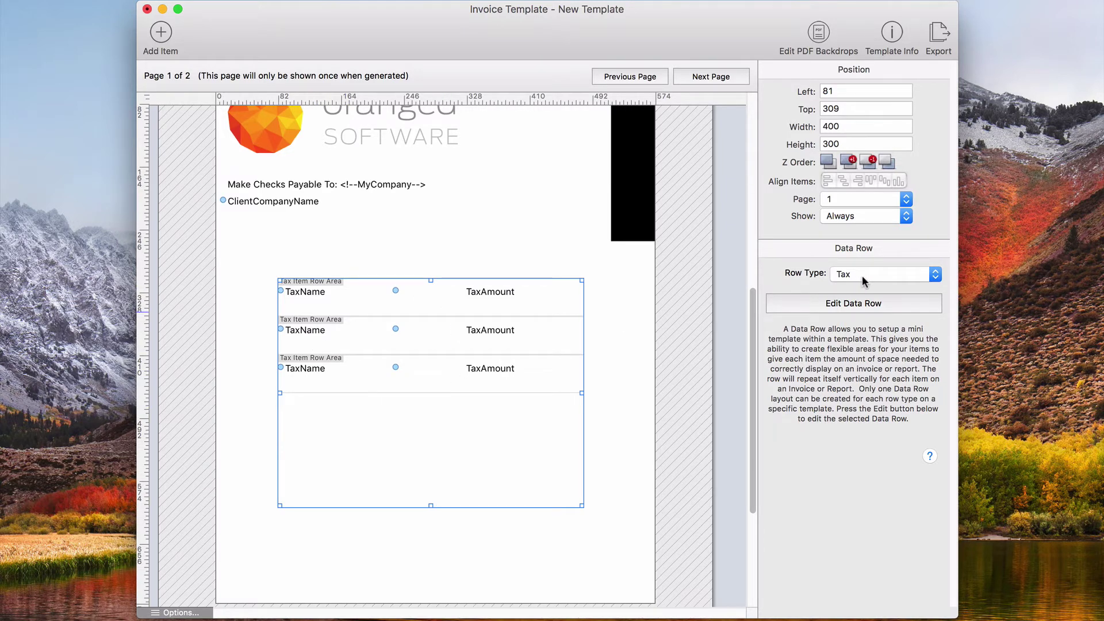
Change the data row's type back to Debt/Credit and deselect it.
click(888, 275)
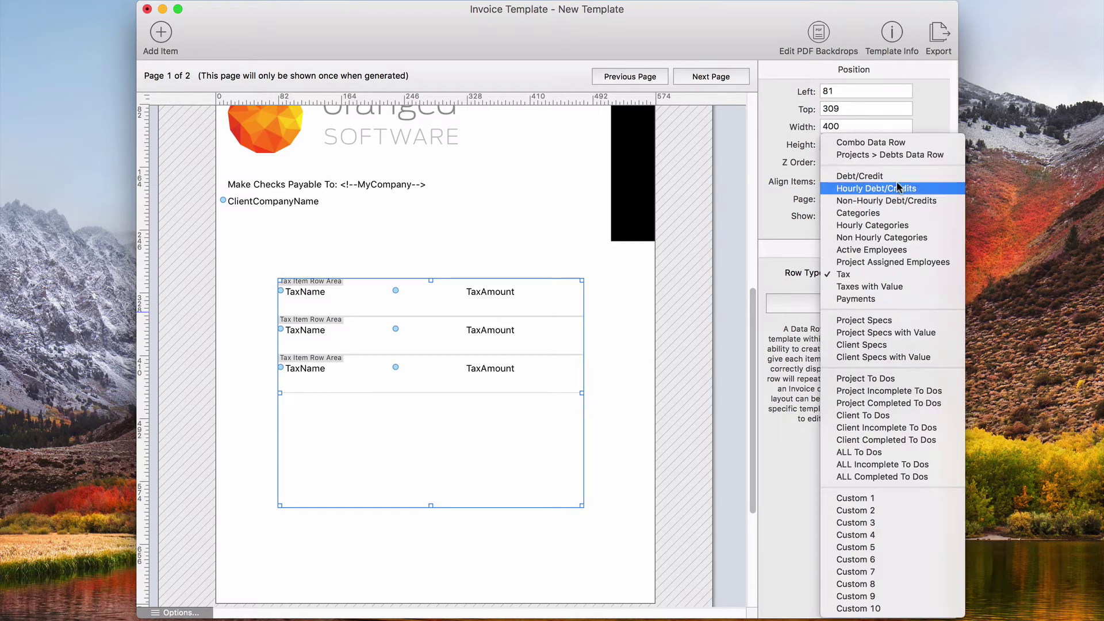
click(860, 176)
click(637, 361)
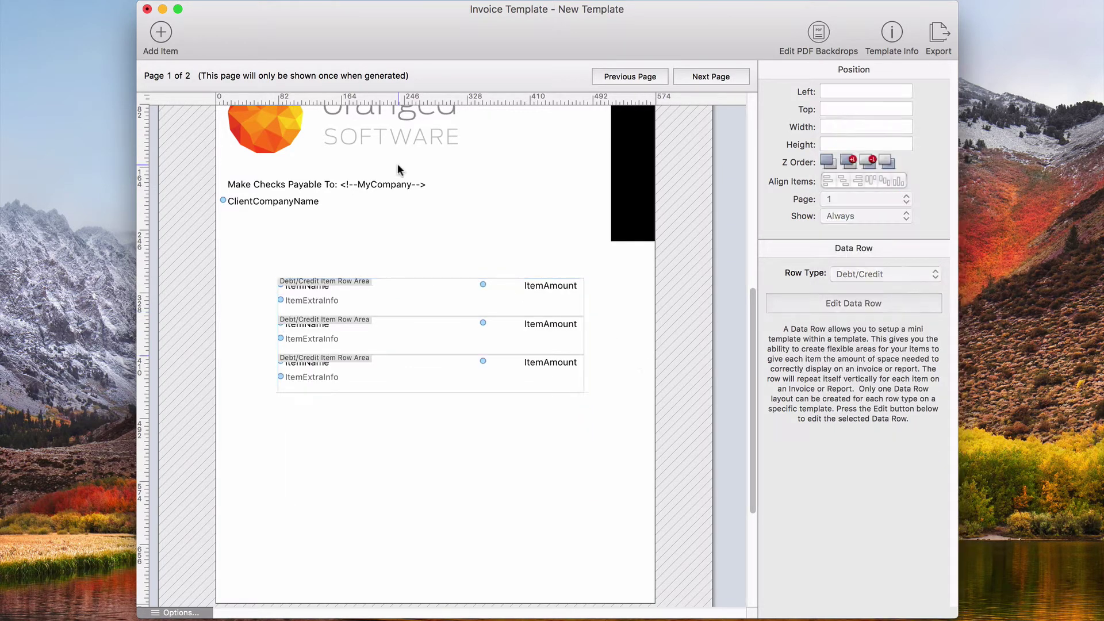
Add a second data row about 273 by 169 at about left 243, top 538, and set its row type to Tax.
click(161, 34)
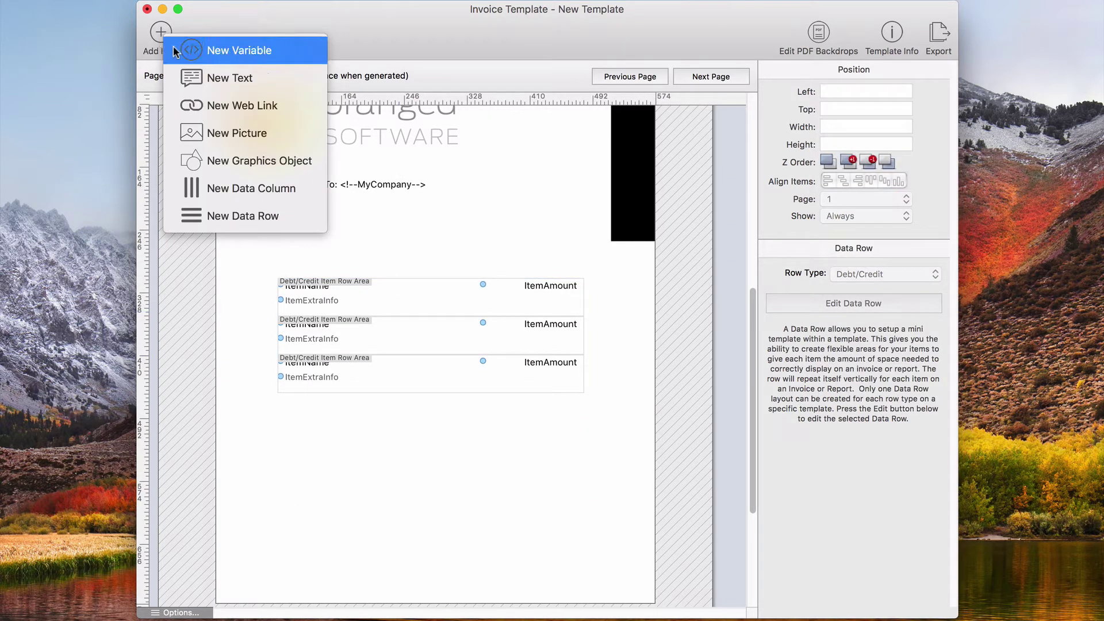
click(264, 214)
drag(465, 427, 538, 550)
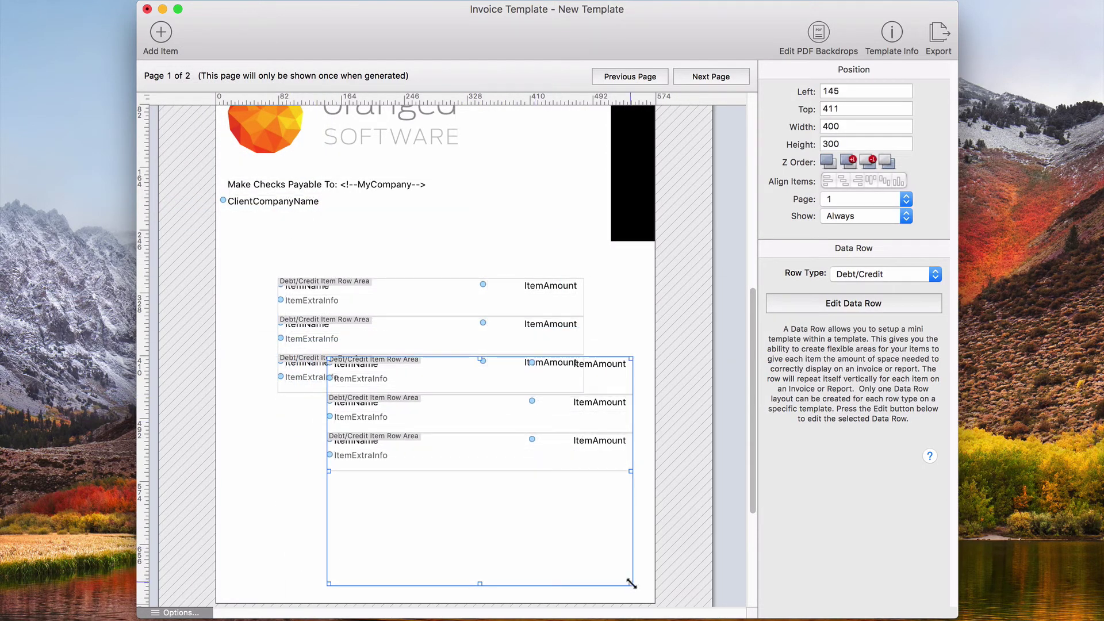
drag(631, 583, 535, 484)
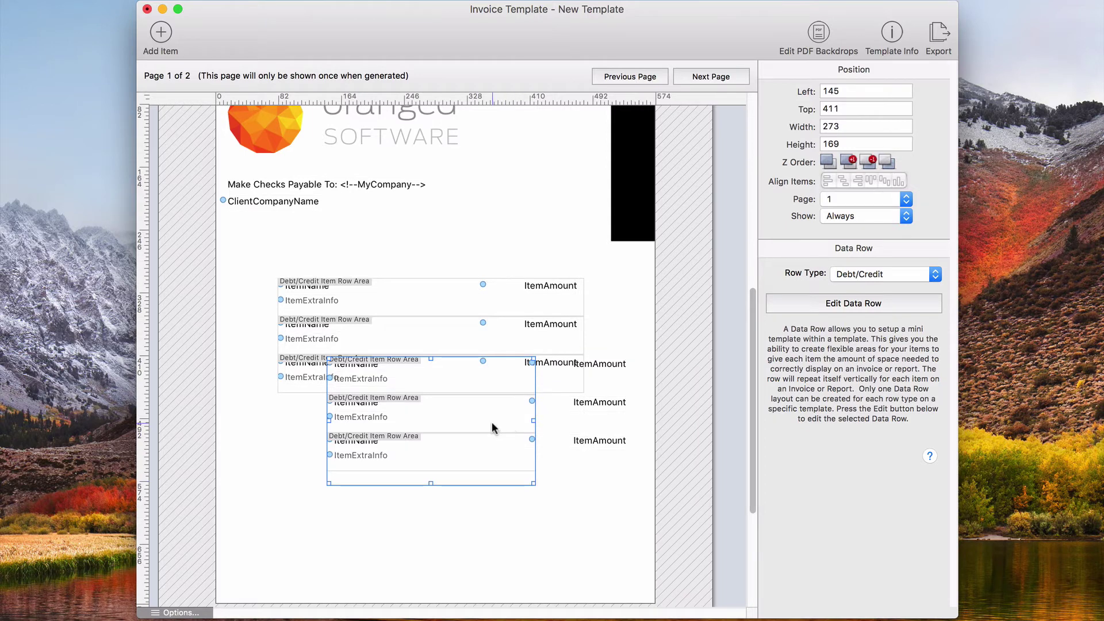
drag(492, 425, 566, 521)
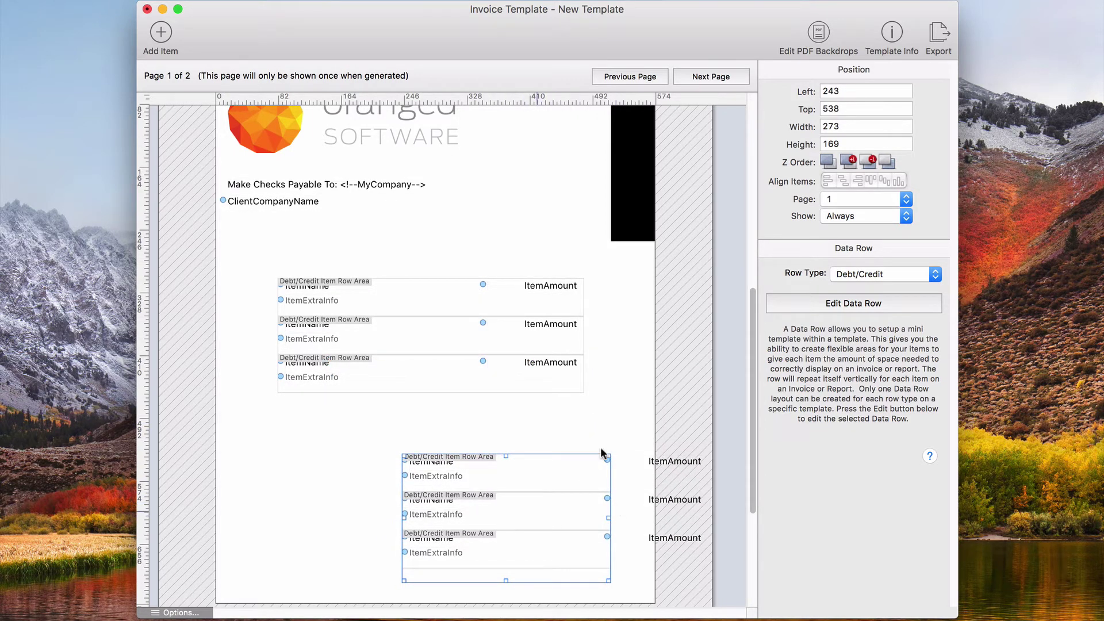
click(850, 274)
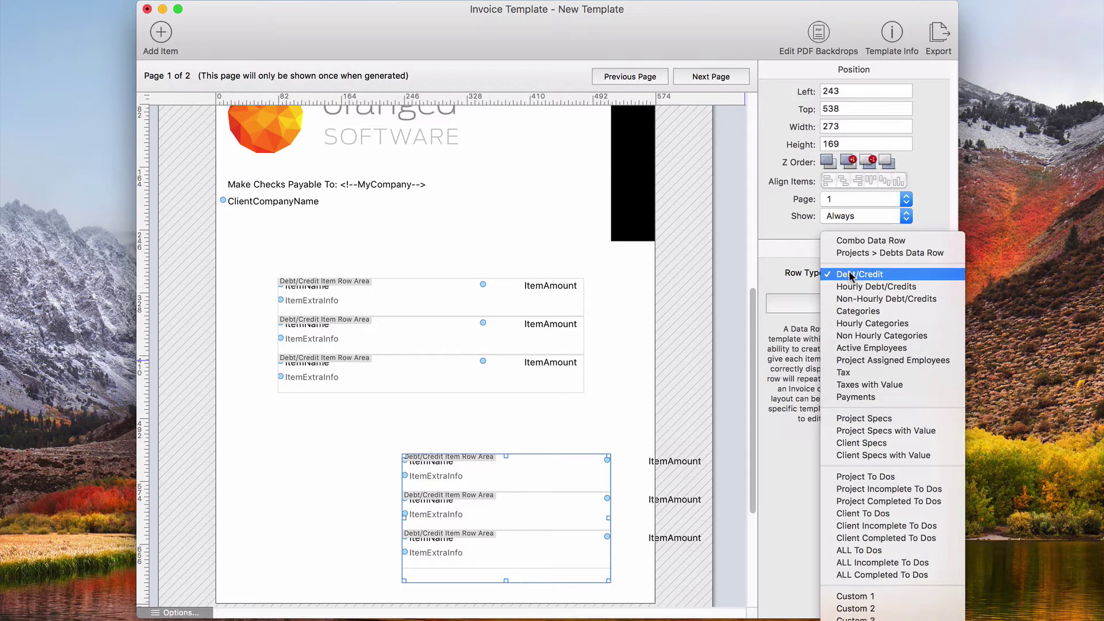
click(899, 372)
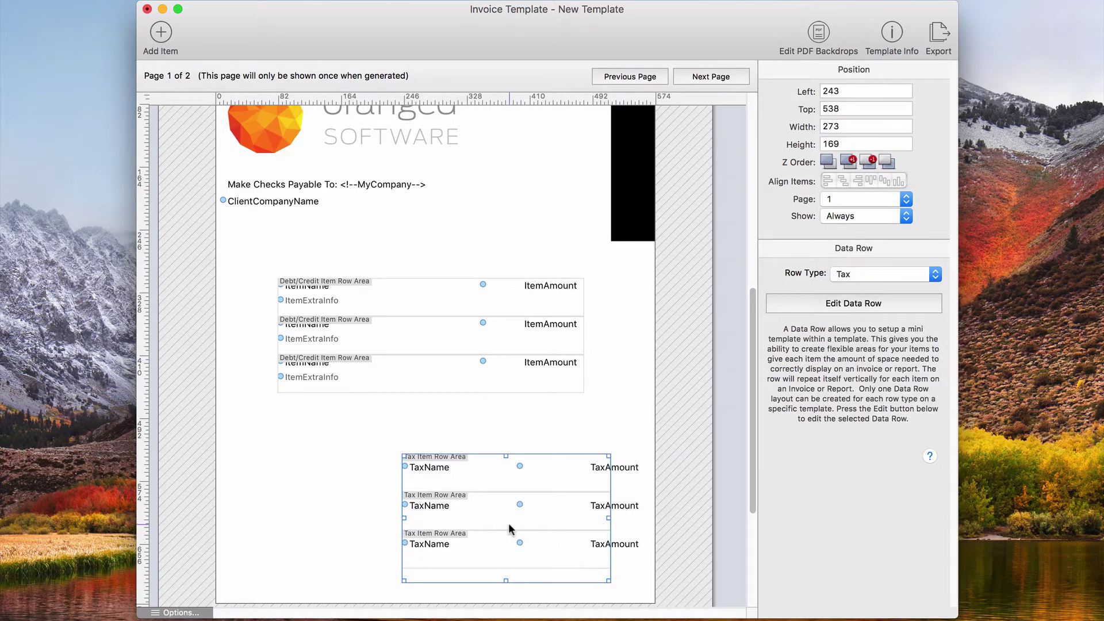
Edit the Tax row layout so the TaxAmount variable fits inside the row, at about left 160 and 105 wide.
click(822, 304)
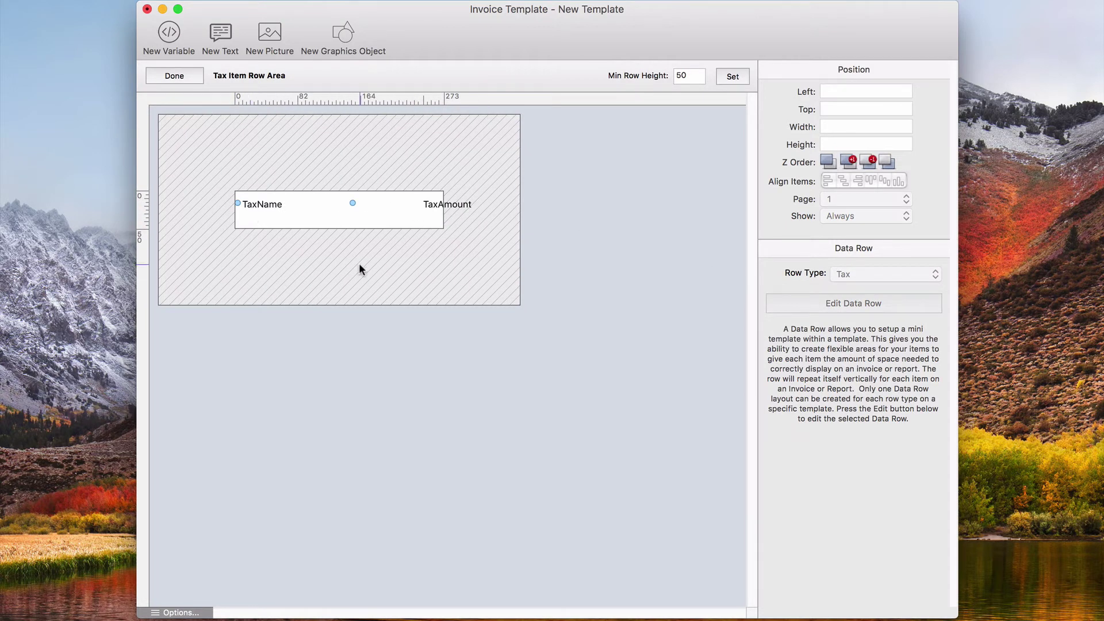
drag(454, 202, 420, 203)
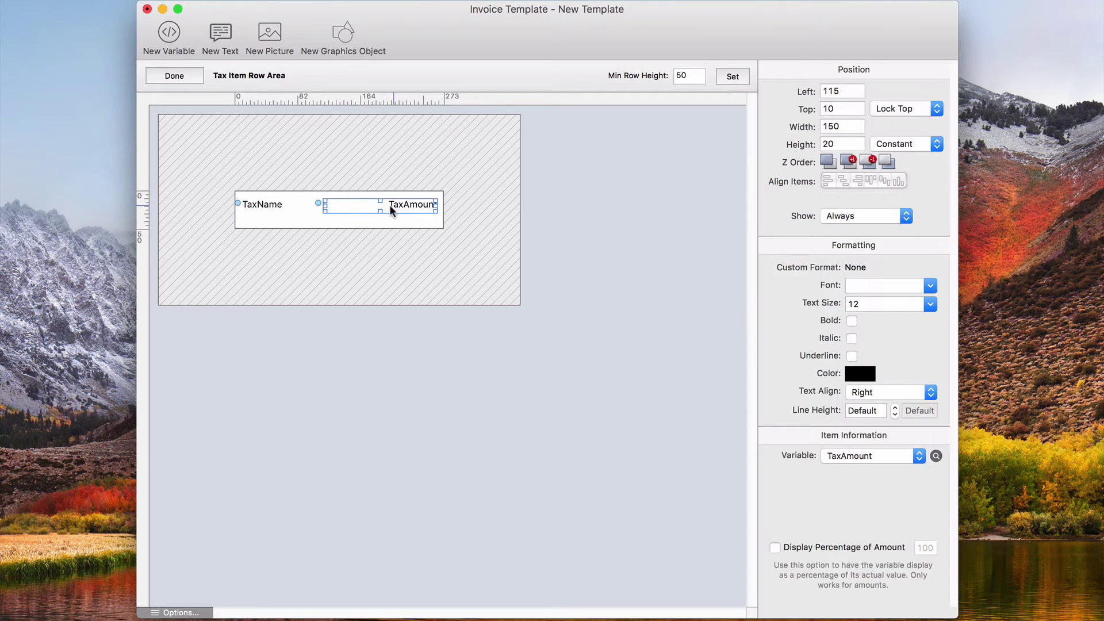
drag(325, 205, 359, 205)
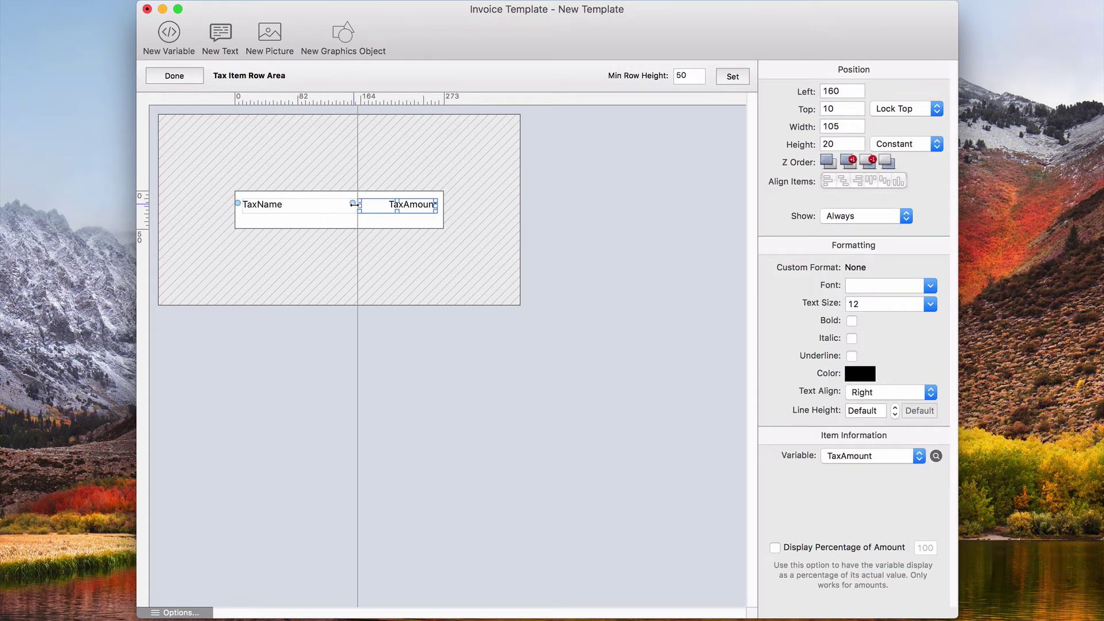
click(318, 220)
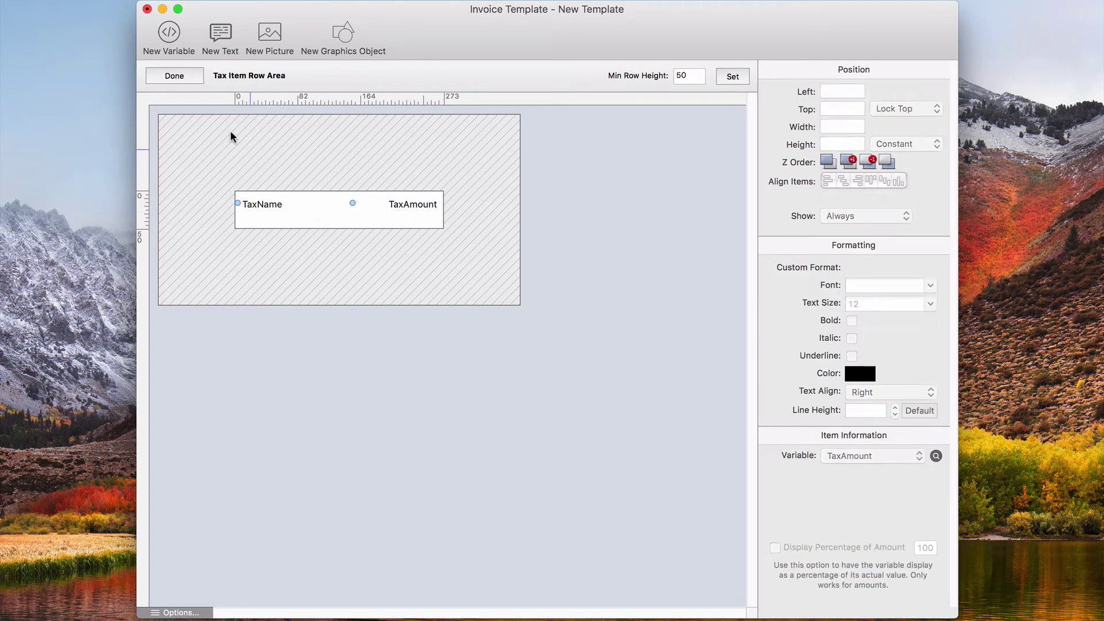
click(189, 76)
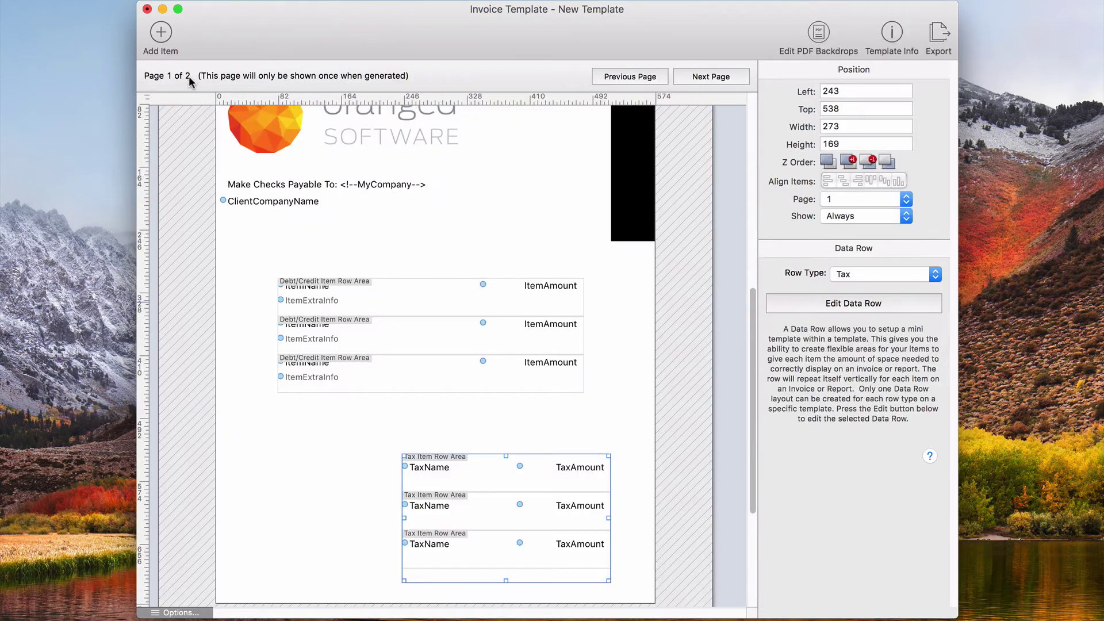
Move the Tax data row to about left 263, top 540, and the Debt/Credit data row to about left 72, top 250.
scroll(650, 437, down, 2)
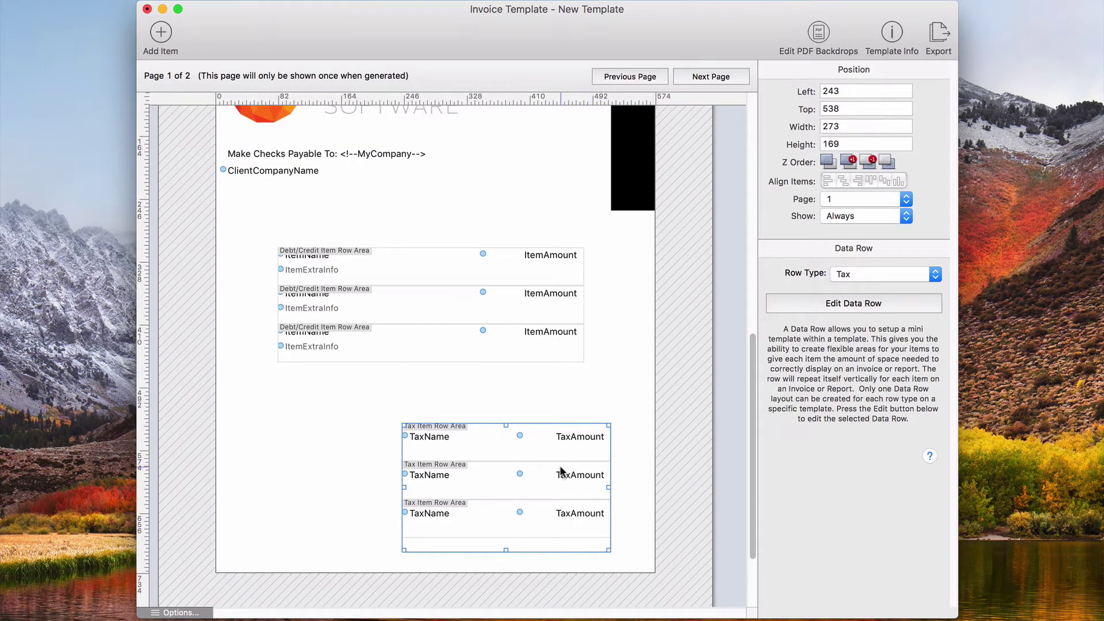
drag(562, 471, 579, 473)
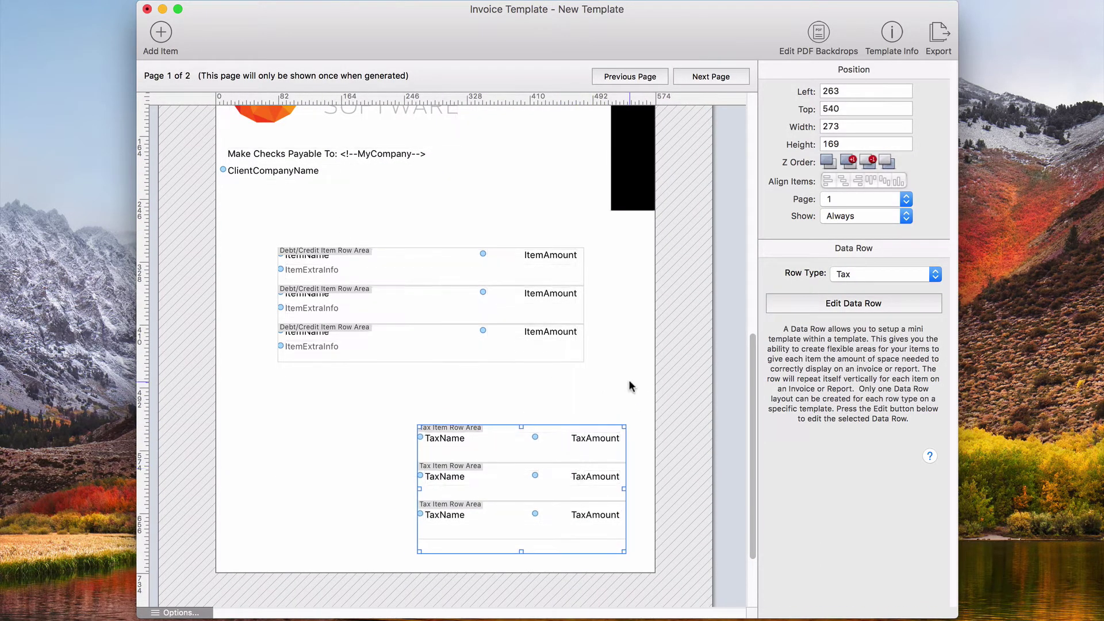
click(568, 380)
drag(549, 405, 543, 358)
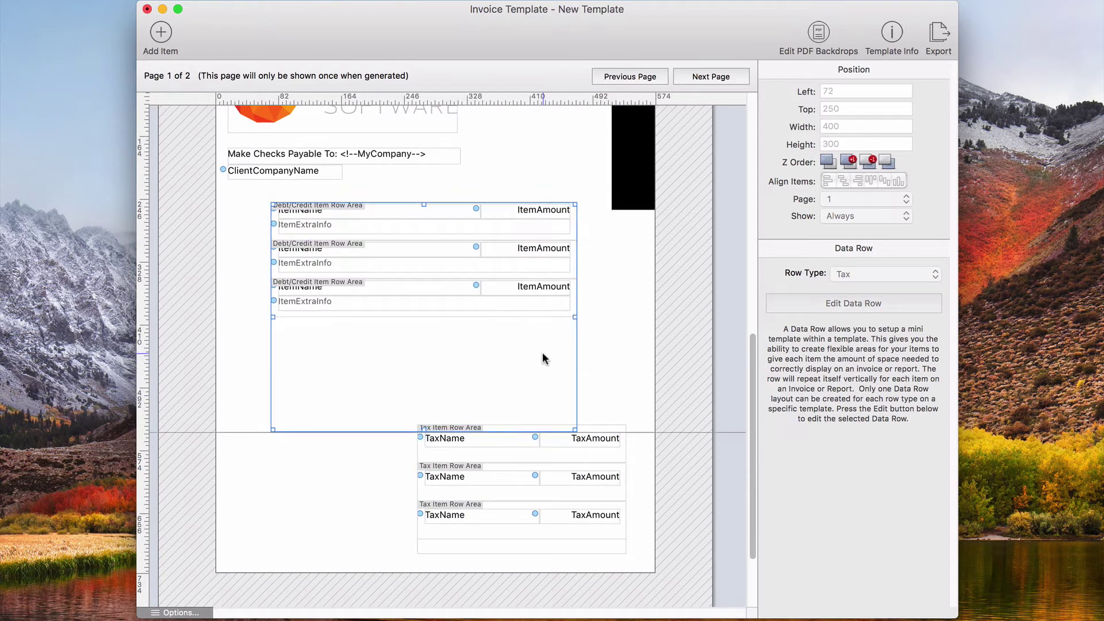
Move the Tax data row to the page's lower-left area at about left 37, top 576, and deselect it.
click(535, 431)
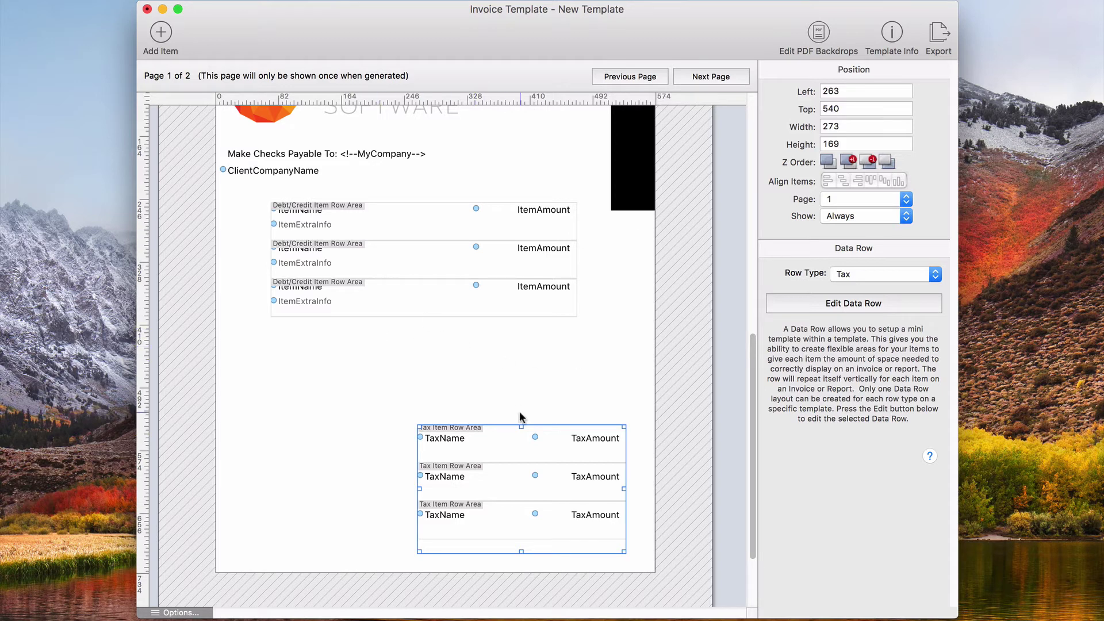
scroll(519, 412, up, 3)
scroll(504, 410, down, 2)
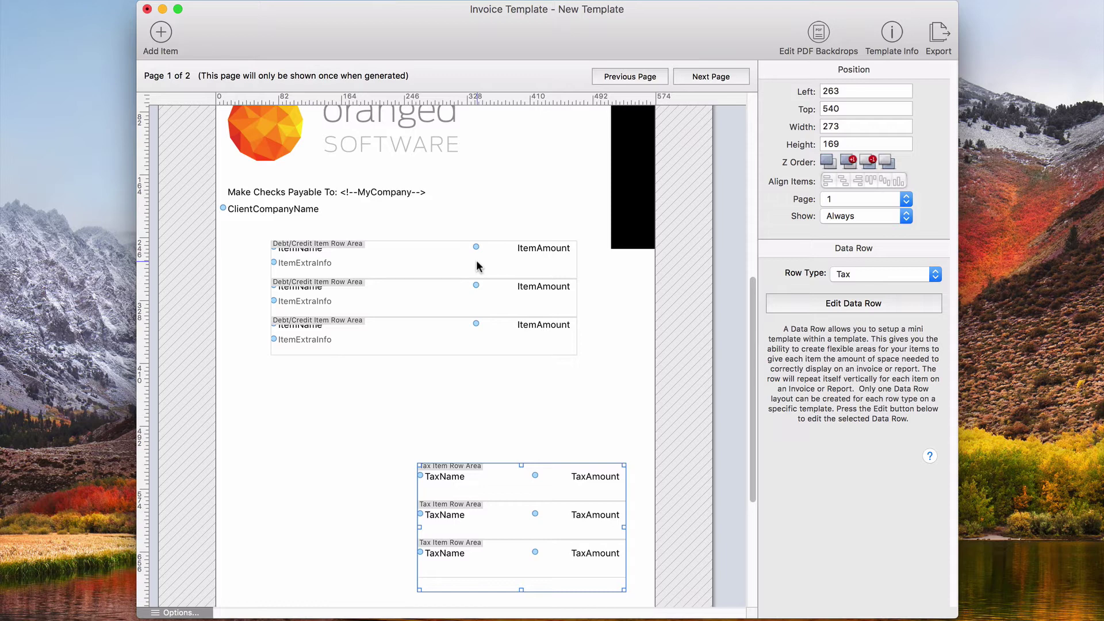
drag(576, 492, 444, 499)
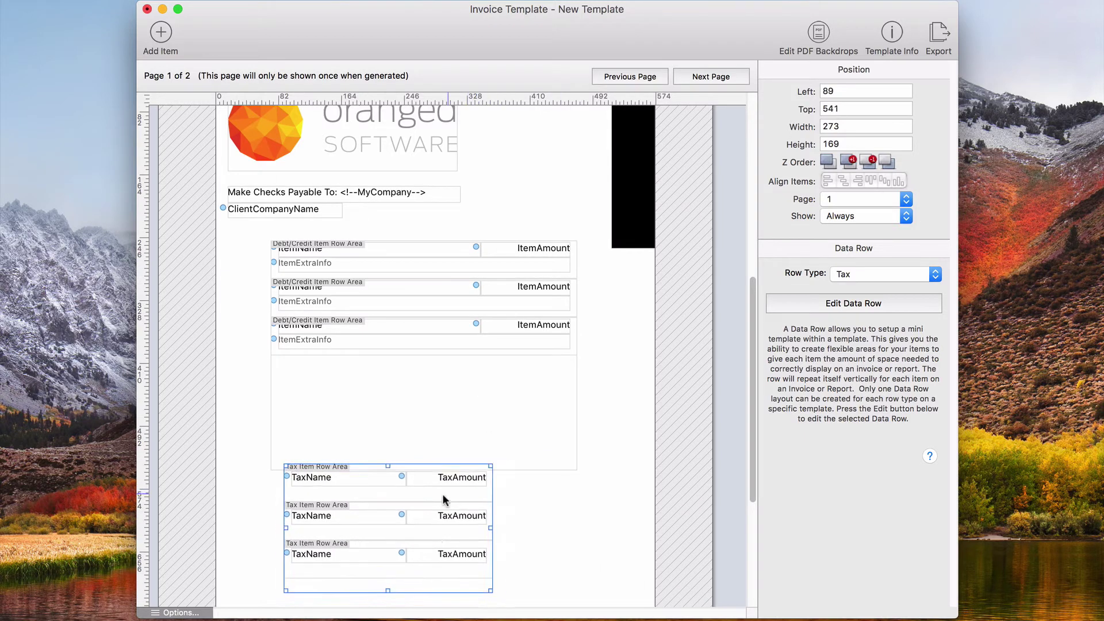
click(543, 505)
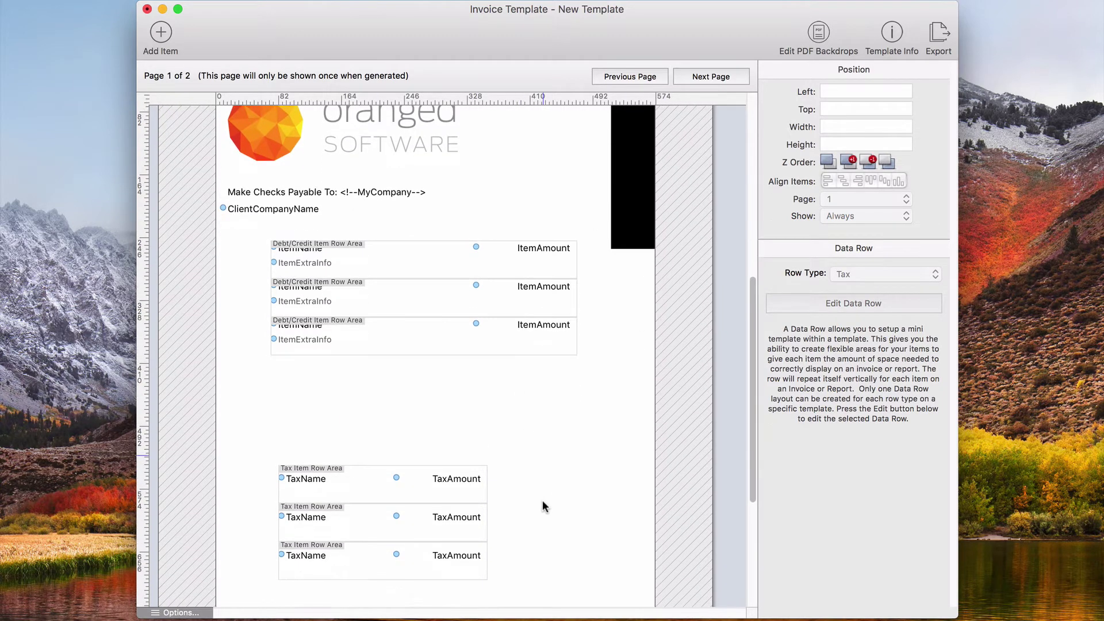
drag(461, 501, 426, 527)
scroll(517, 511, down, 4)
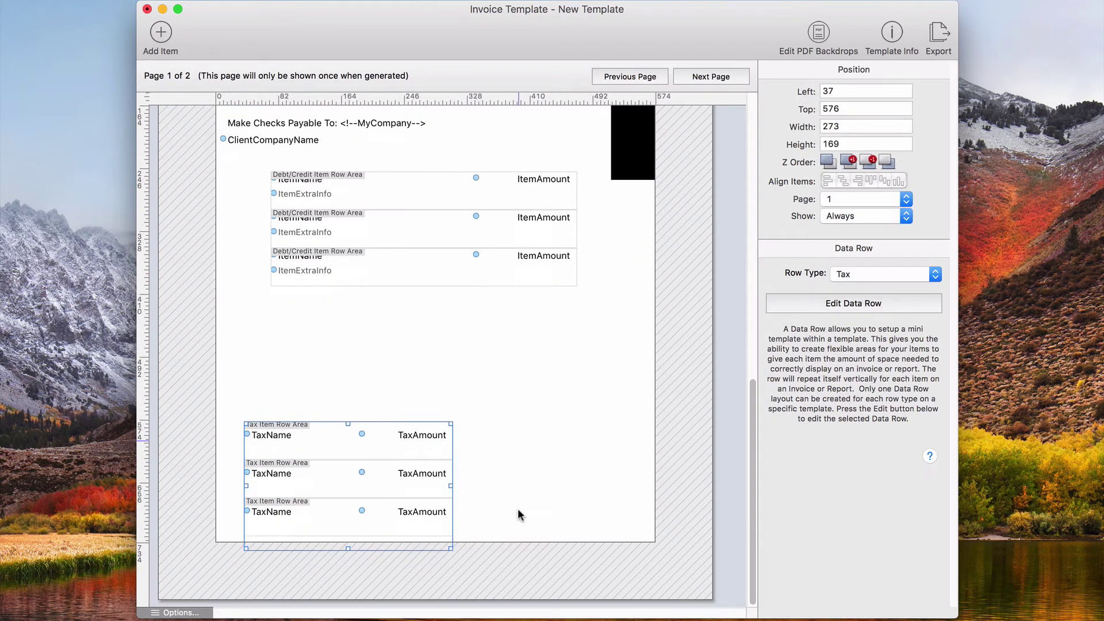
click(505, 315)
click(504, 440)
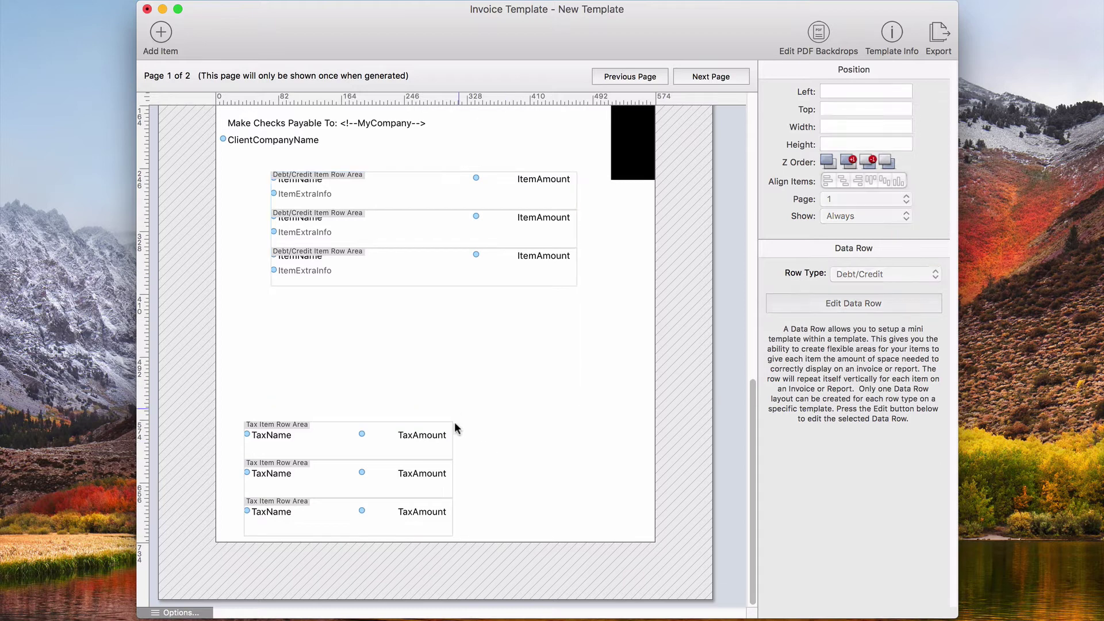
Change the Debt/Credit data row's type to Projects > Debts Data Row.
click(501, 360)
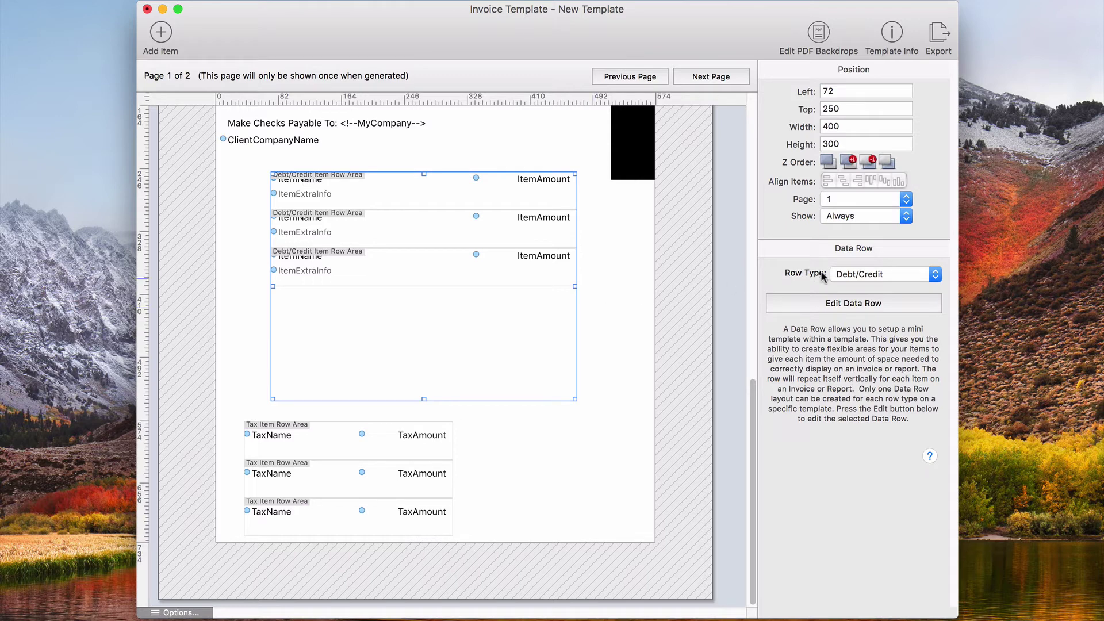
click(840, 274)
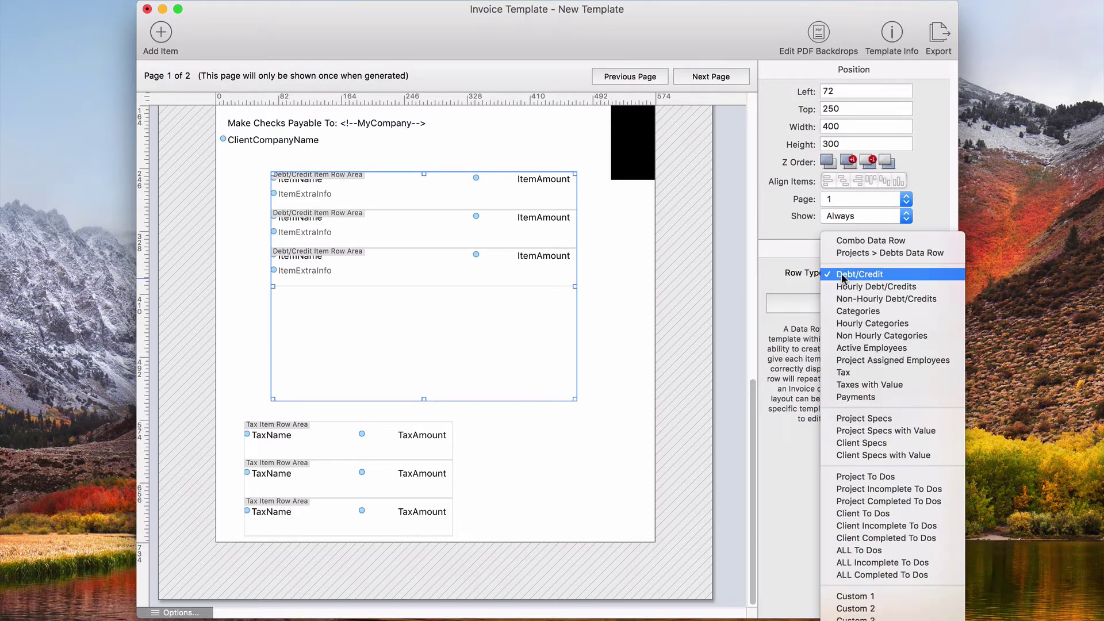
click(944, 254)
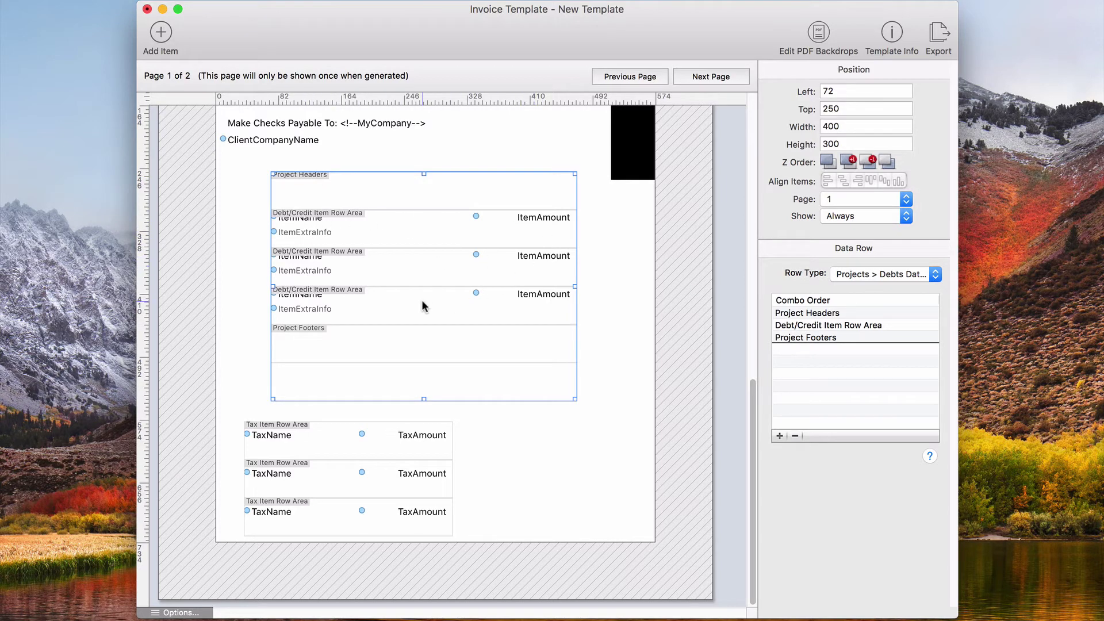
Examine the combo order of the Projects > Debts row: Project Headers, Debt/Credit Item Row Area and Project Footers.
click(803, 314)
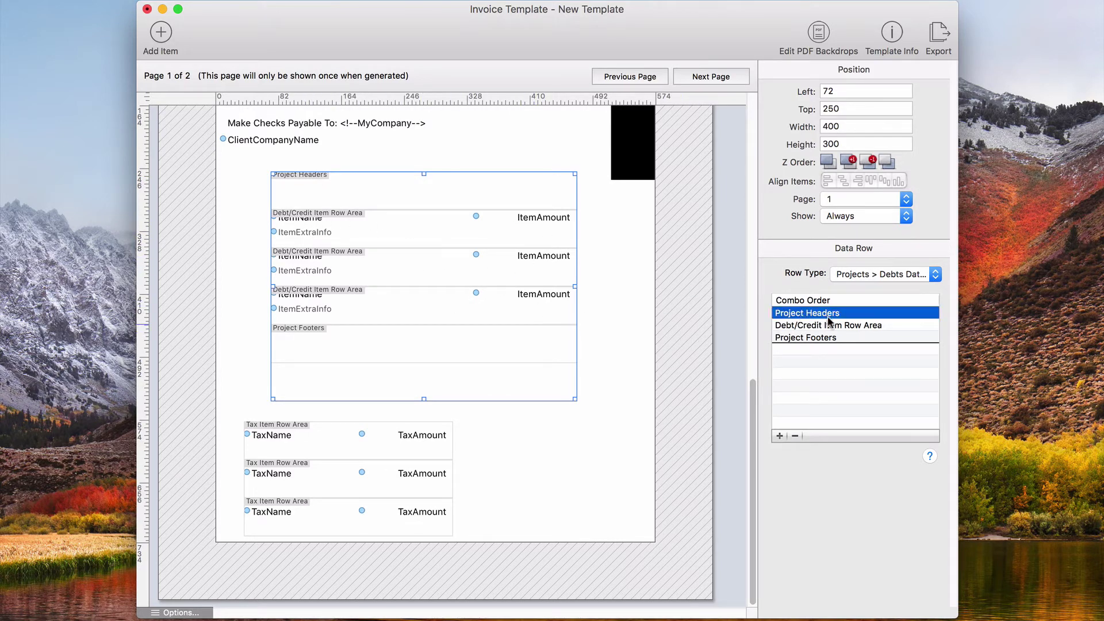
click(803, 338)
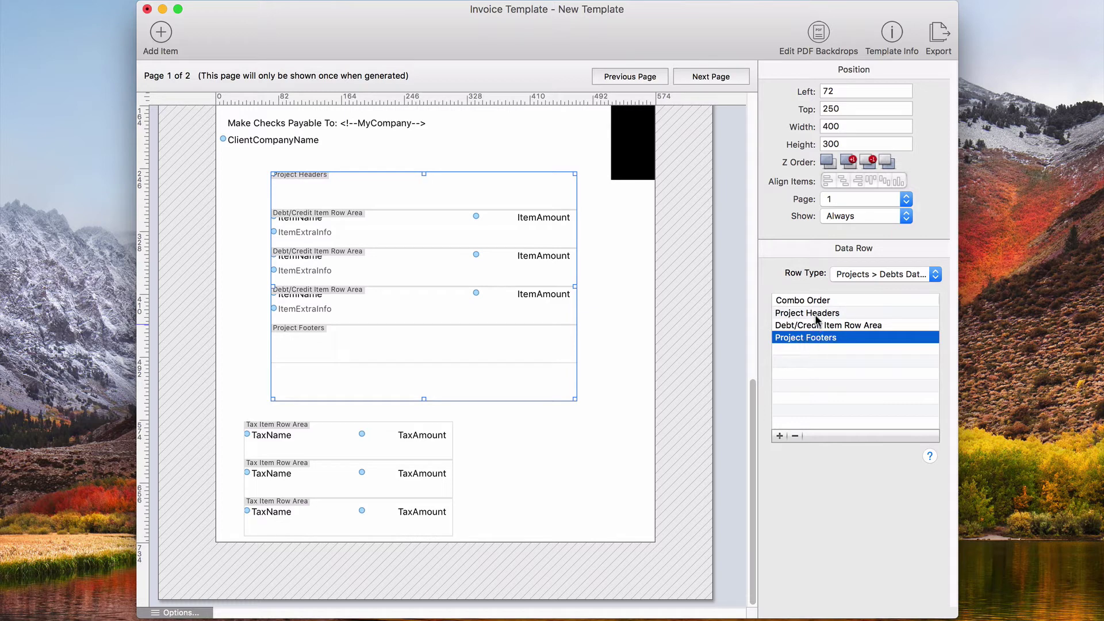
click(818, 313)
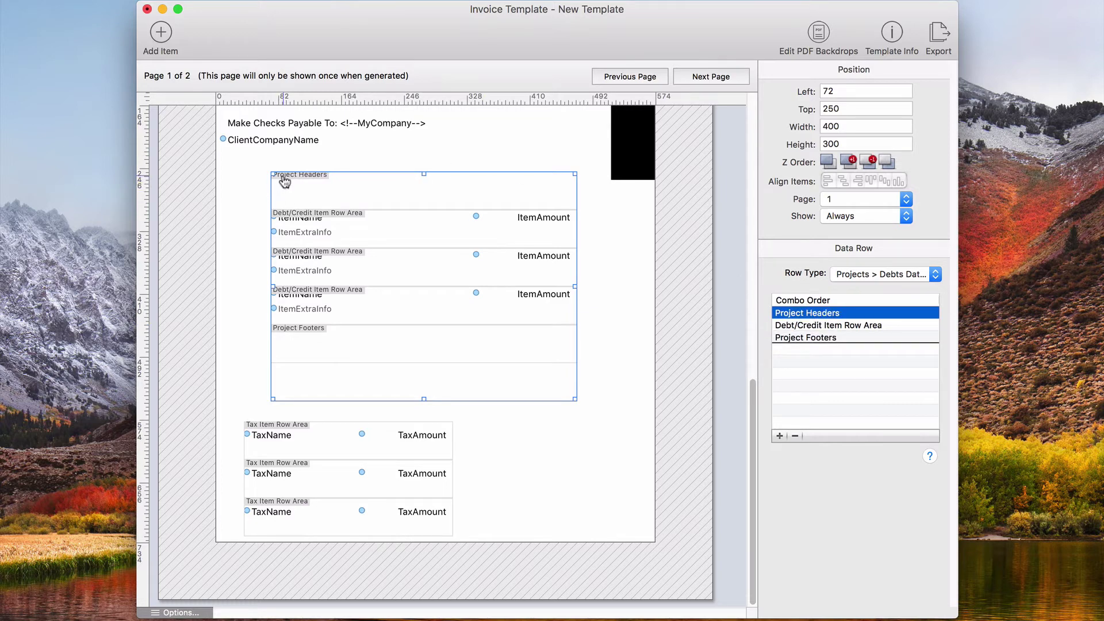
click(786, 326)
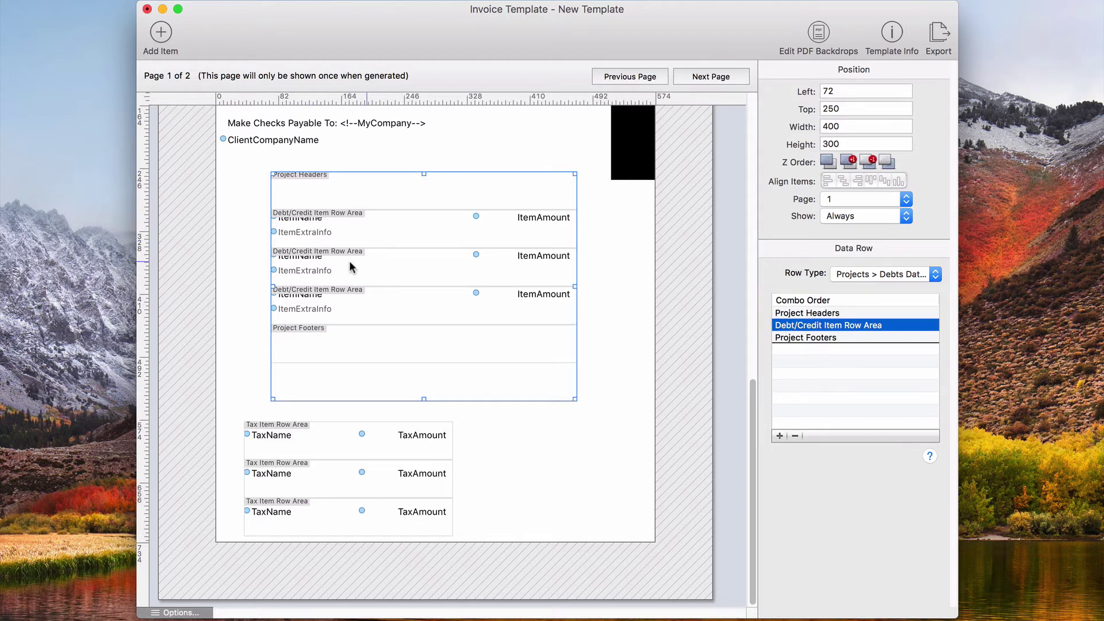
click(798, 337)
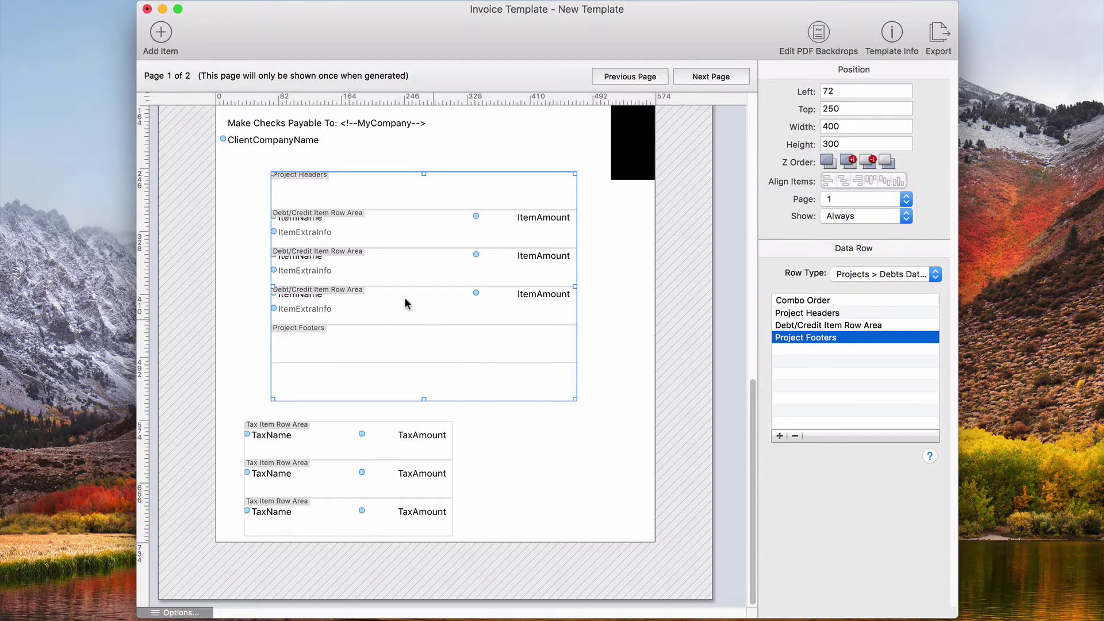
click(819, 314)
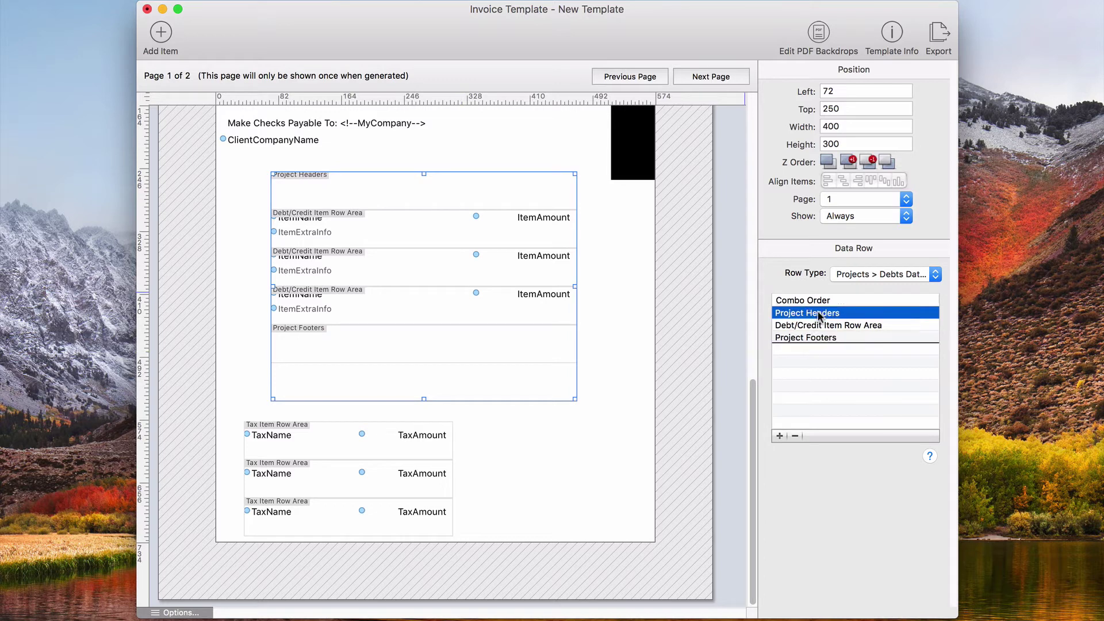
click(818, 326)
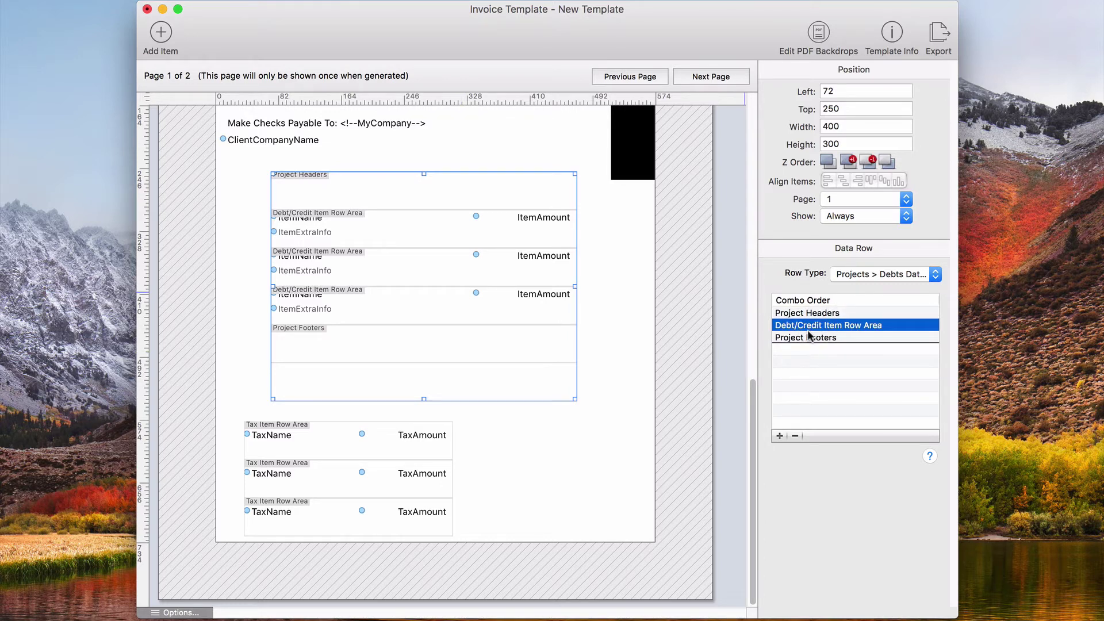
click(806, 337)
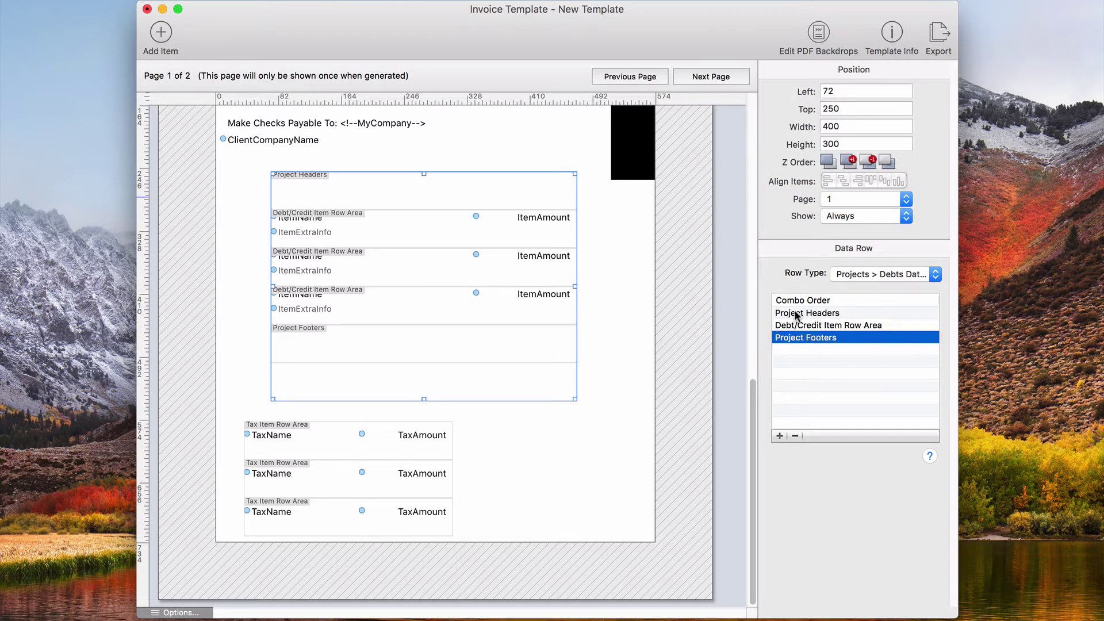
click(796, 314)
drag(799, 323, 799, 343)
click(801, 310)
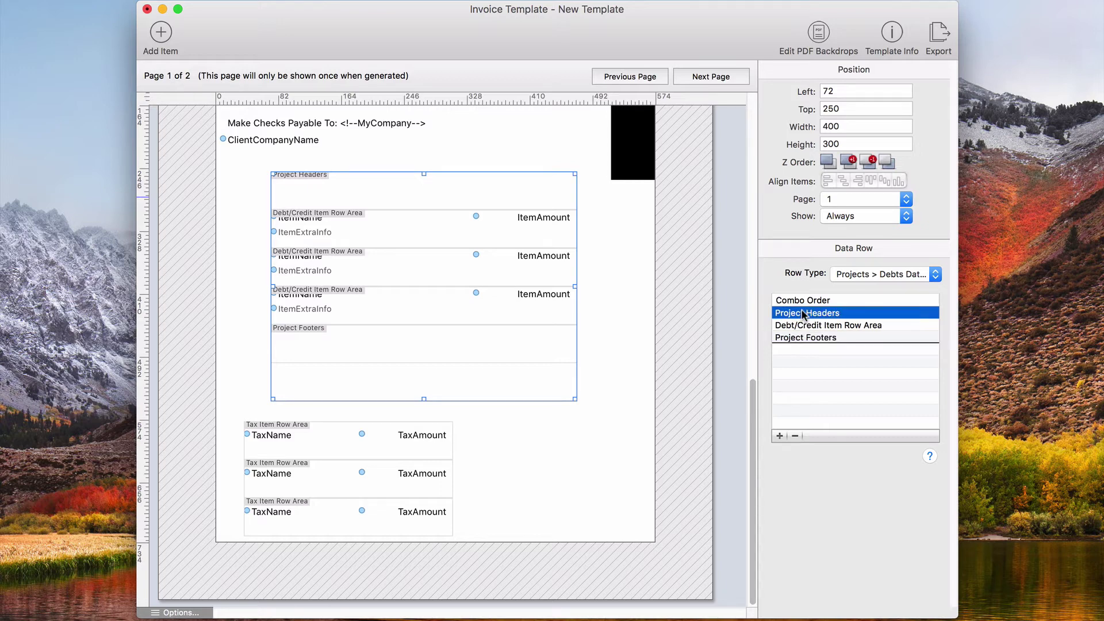
drag(803, 322, 812, 336)
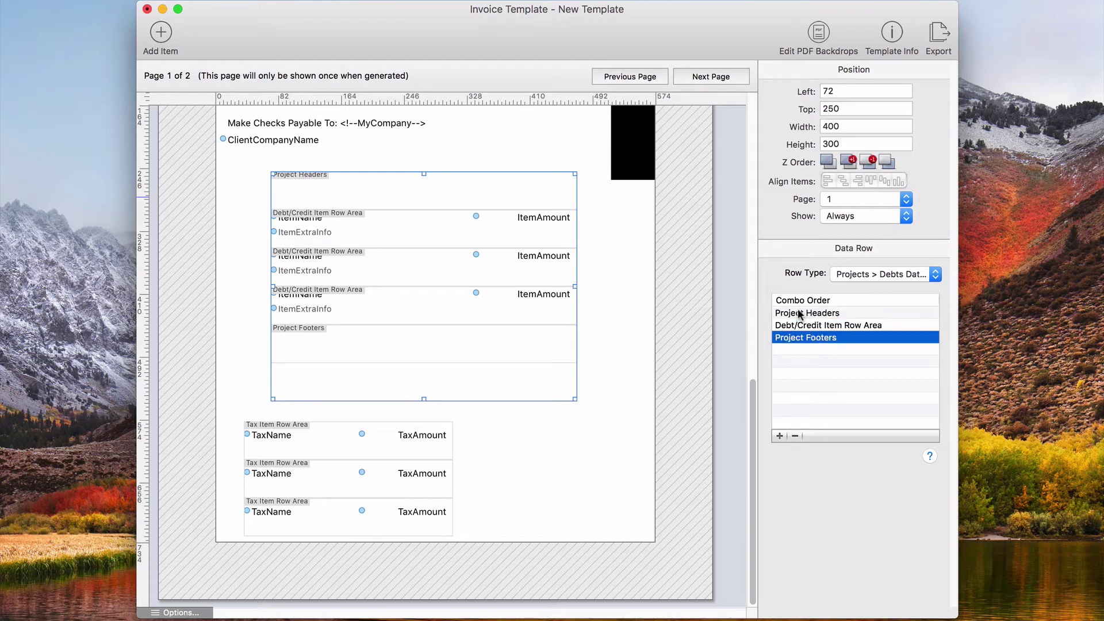
click(795, 314)
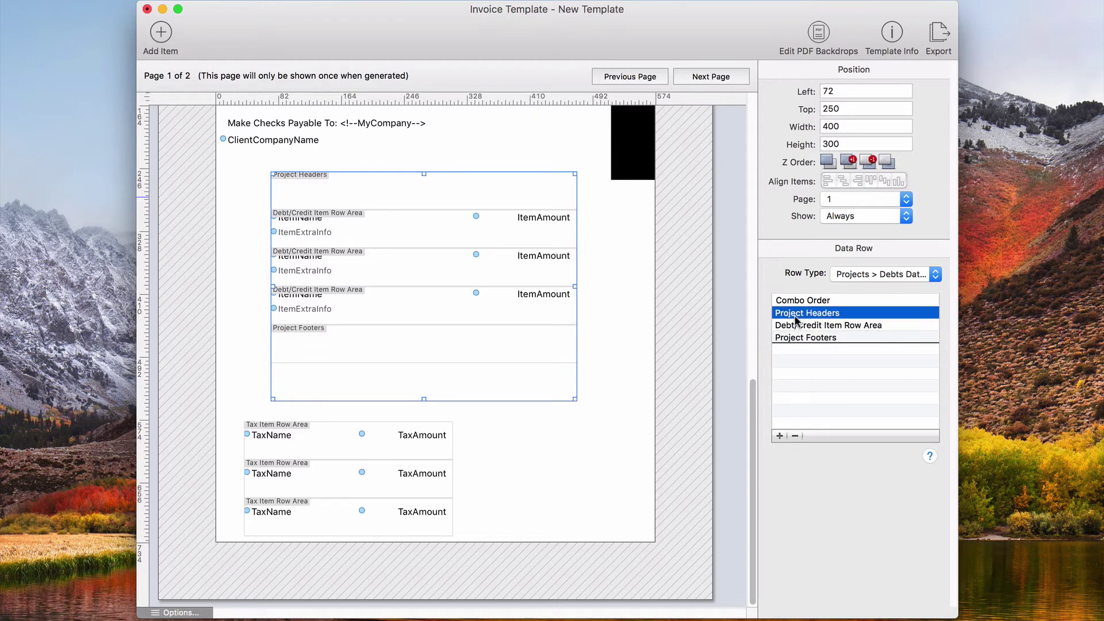
click(813, 338)
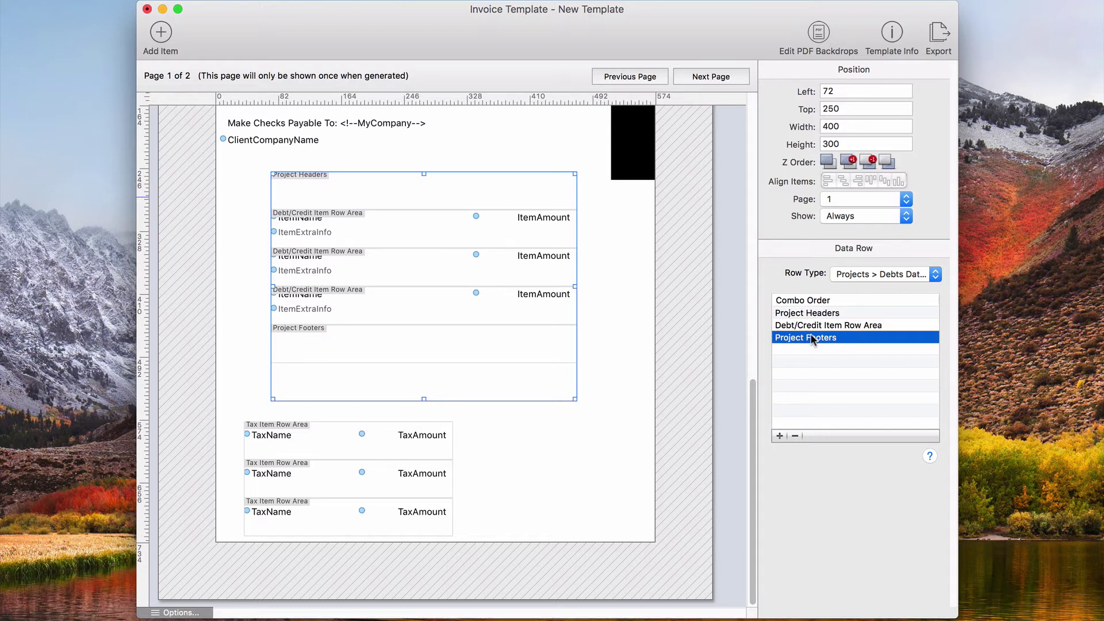
Change the Projects > Debts row's type to Combo Data Row.
click(800, 314)
click(800, 338)
click(810, 325)
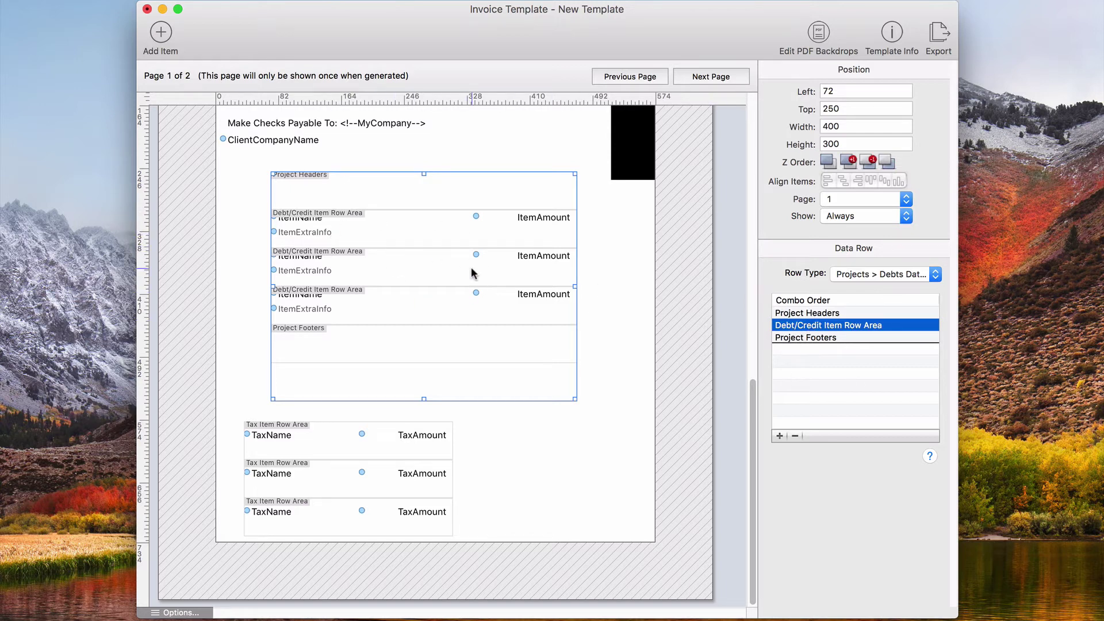
click(866, 276)
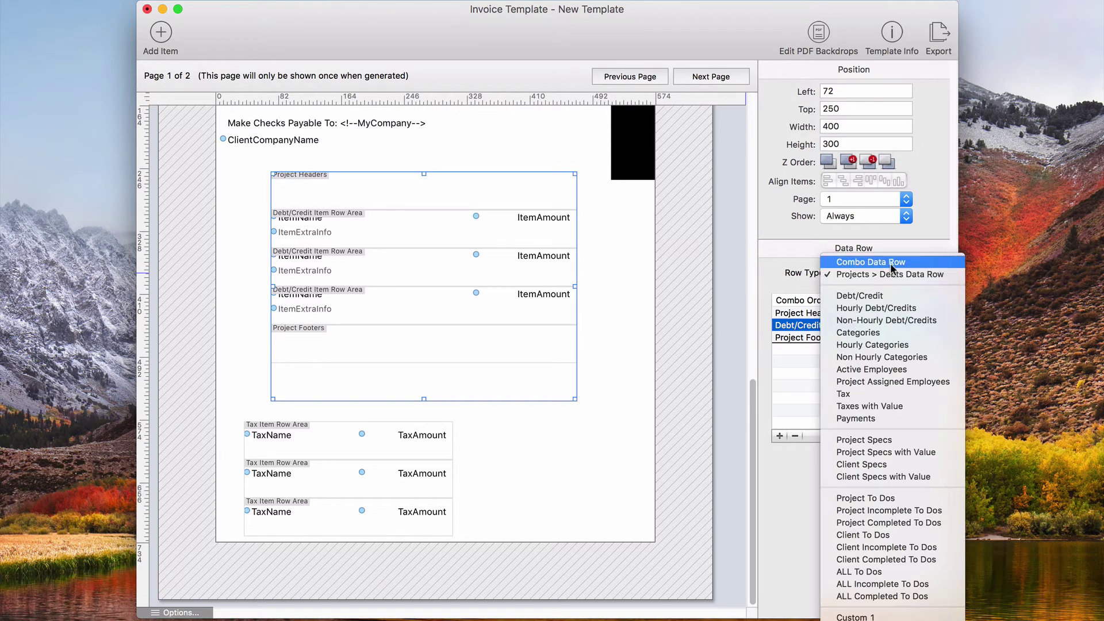
click(890, 265)
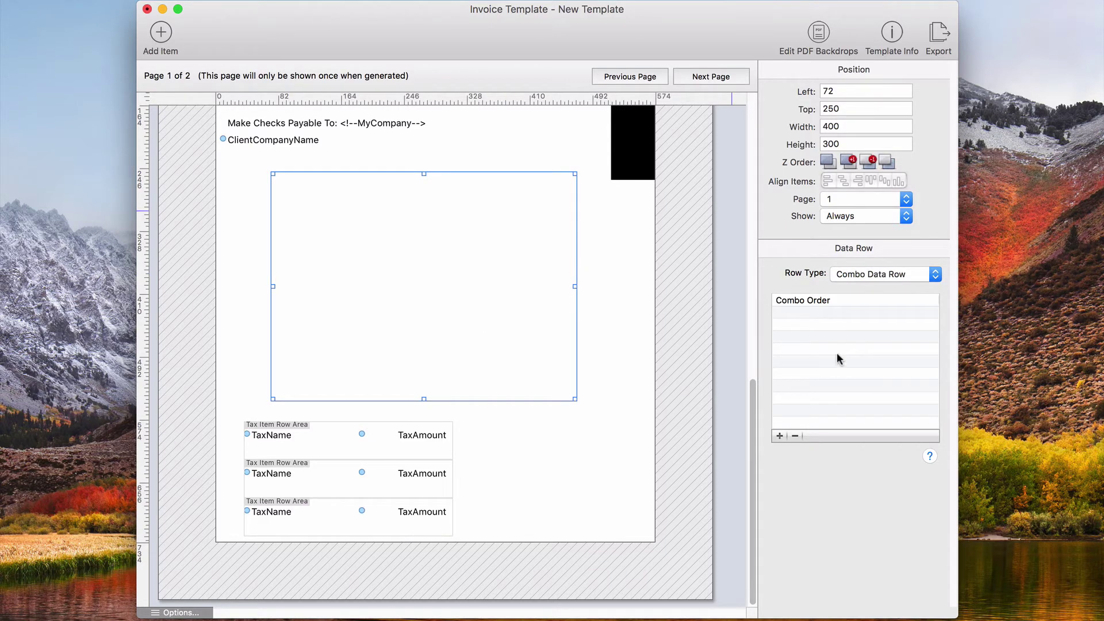
Add a Debt/Credit Item Row Area to the combo data row's order.
click(779, 436)
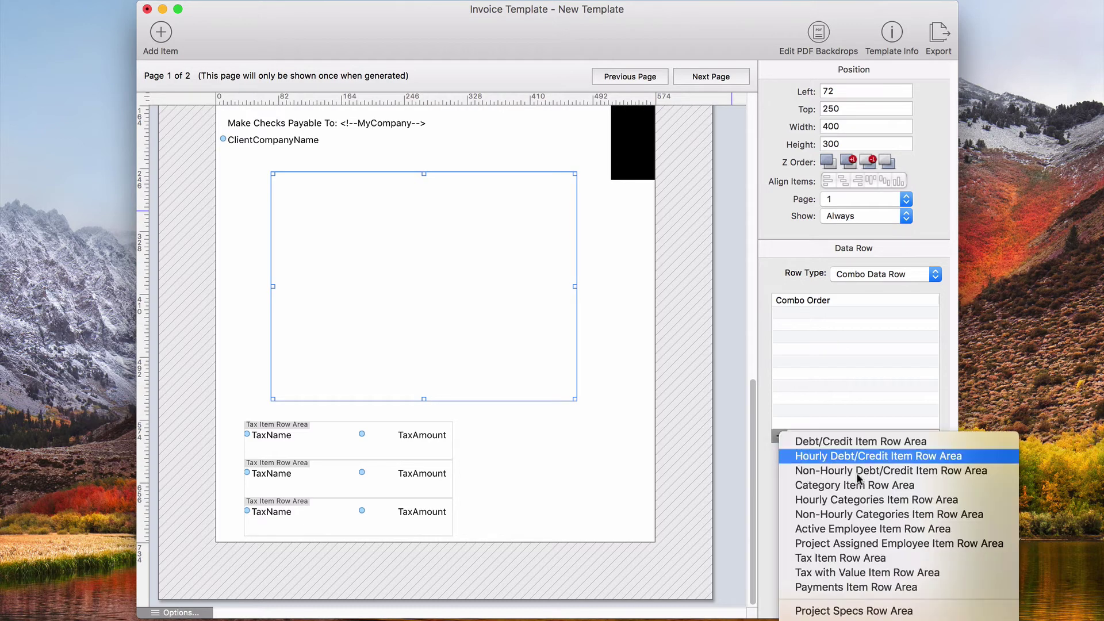
scroll(877, 482, down, 2)
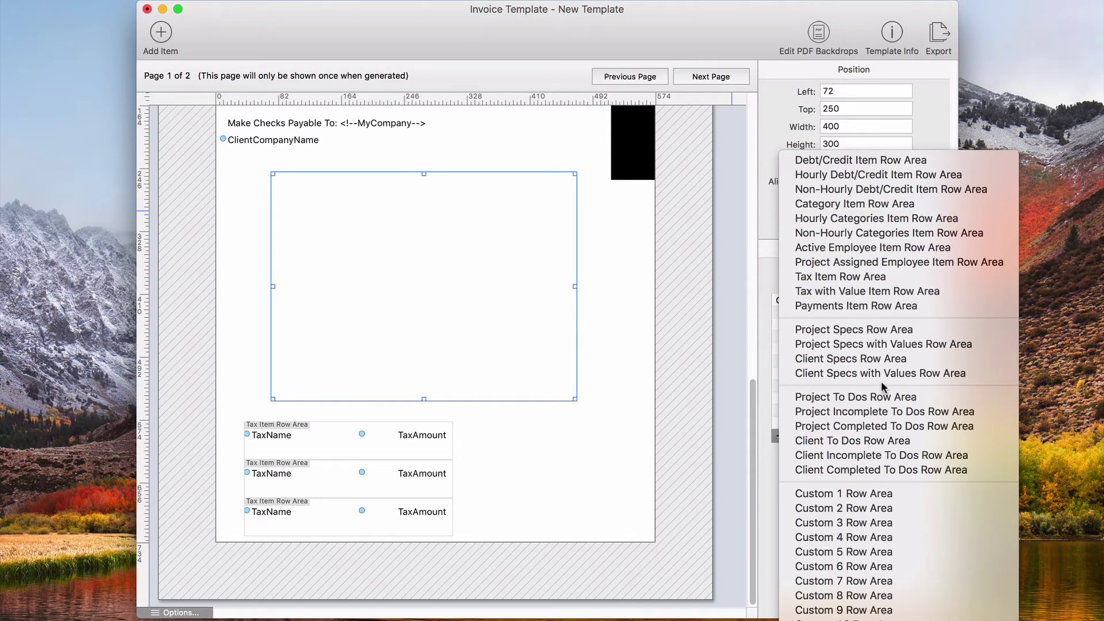
click(883, 163)
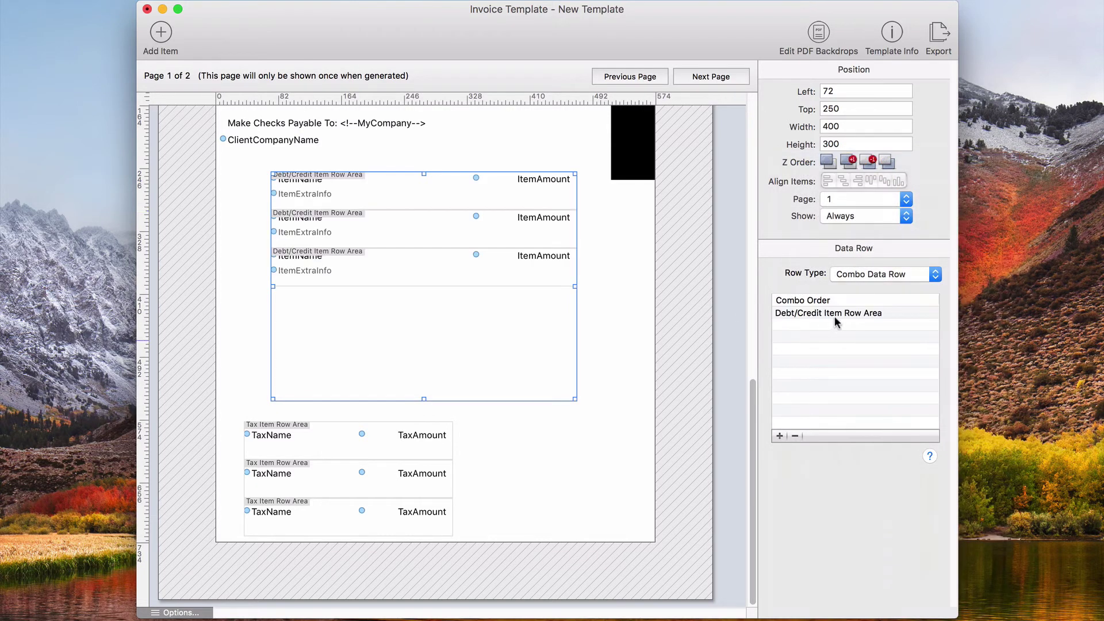
click(840, 313)
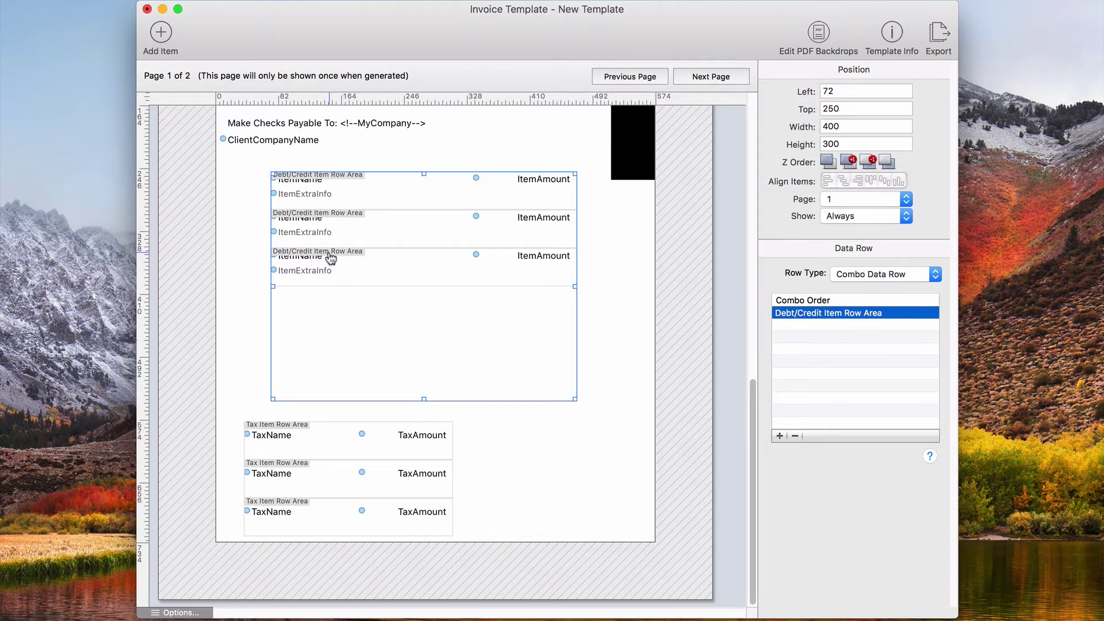
click(845, 391)
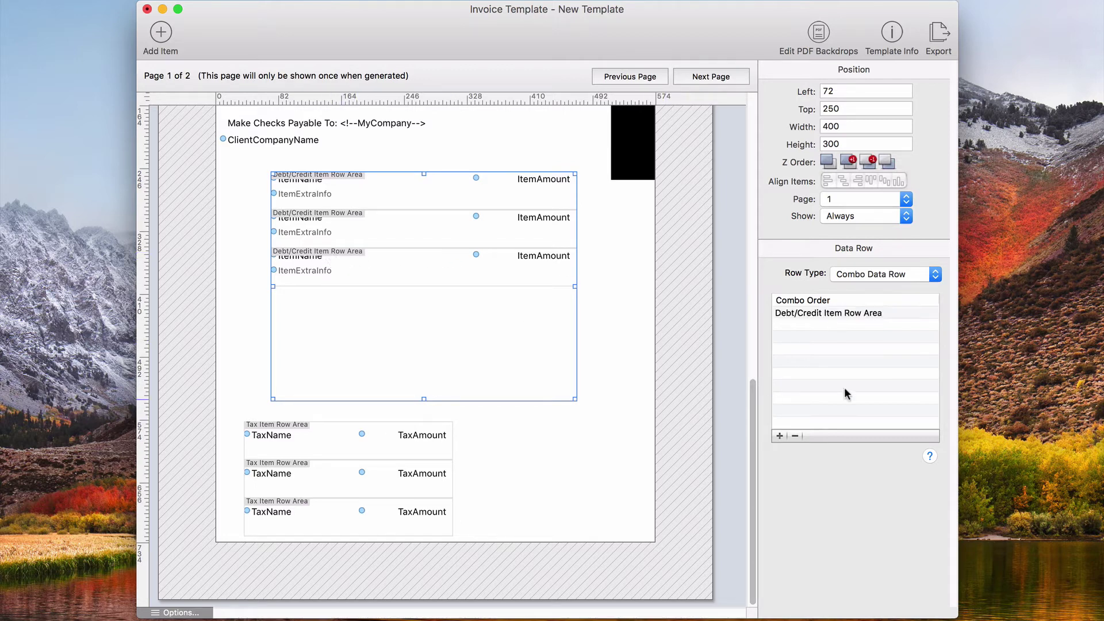
Add a Tax Item Row Area to the combo data row and move the row to about left 85, top 276.
click(779, 436)
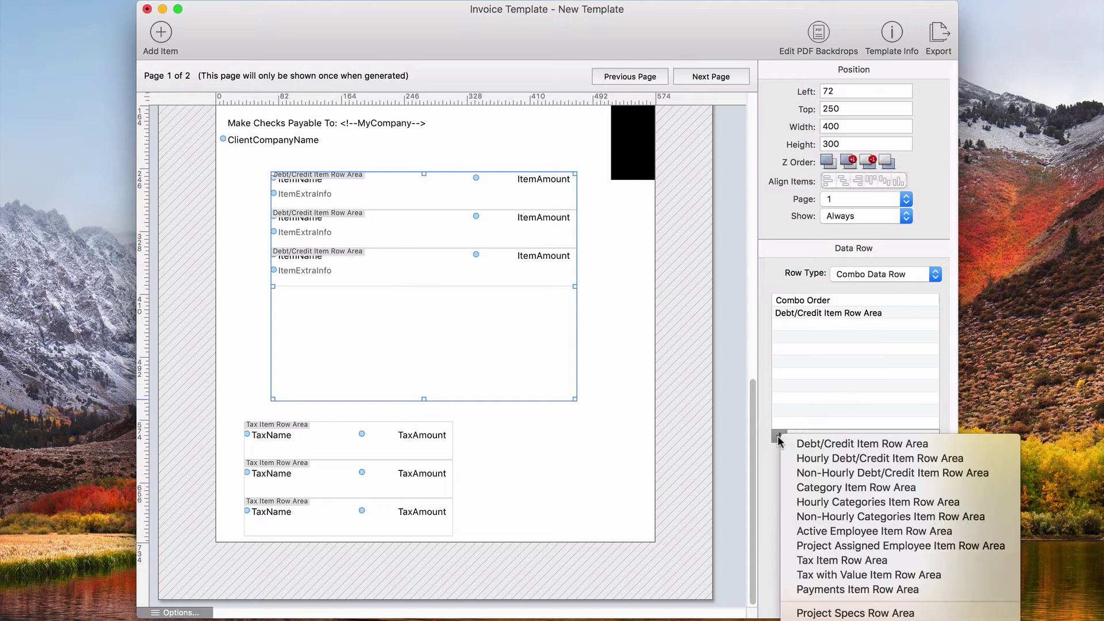
scroll(892, 497, down, 2)
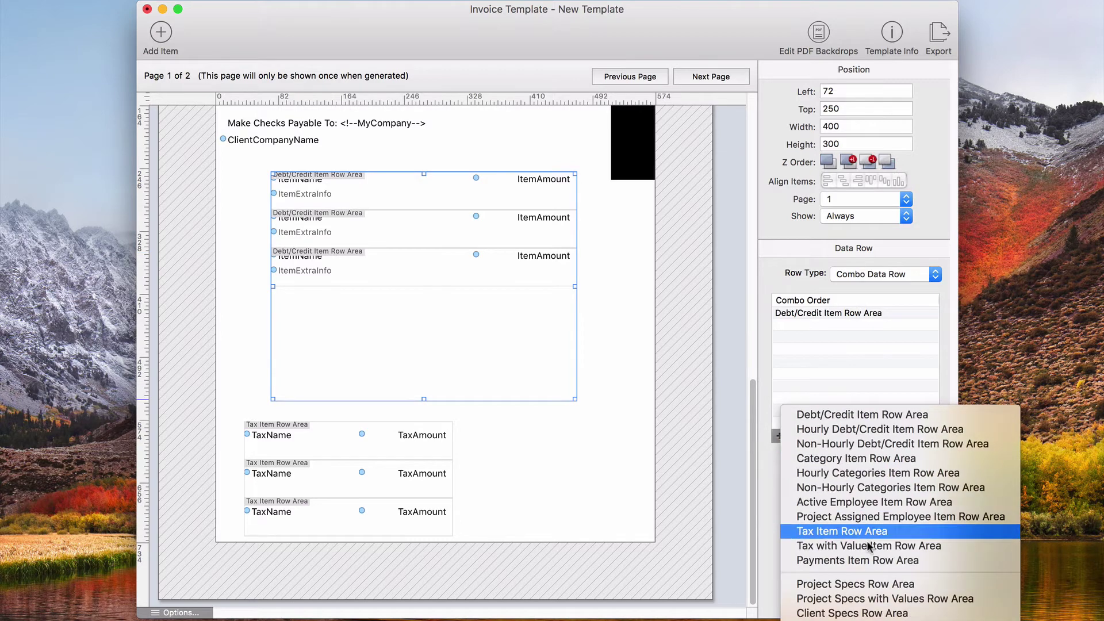
click(891, 531)
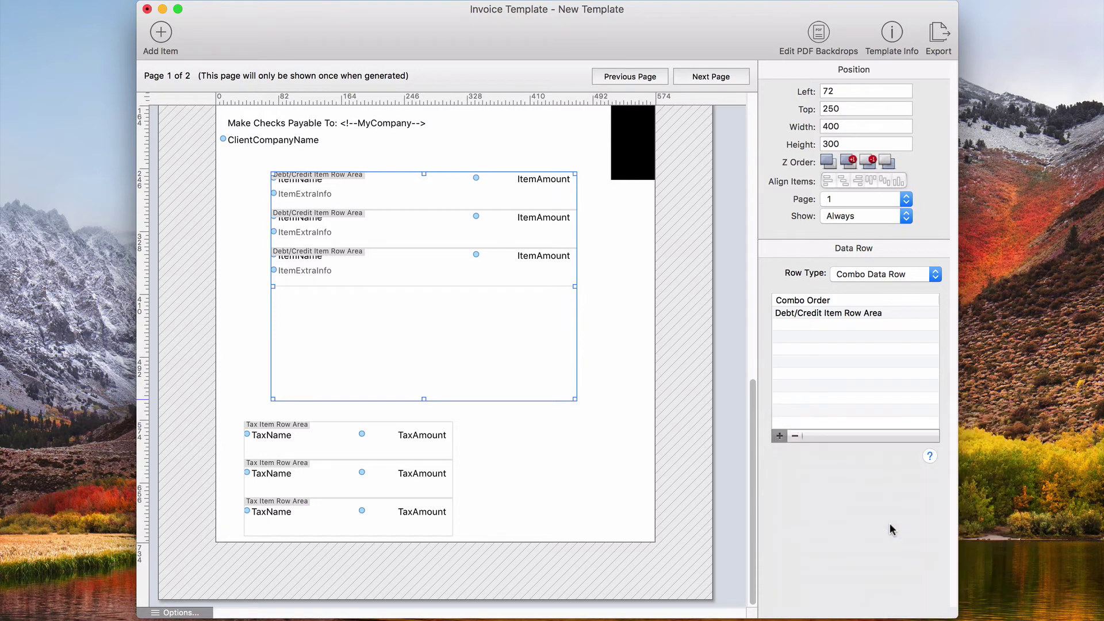
mouse_move(471, 317)
mouse_down()
mouse_move(458, 328)
mouse_move(467, 331)
mouse_up()
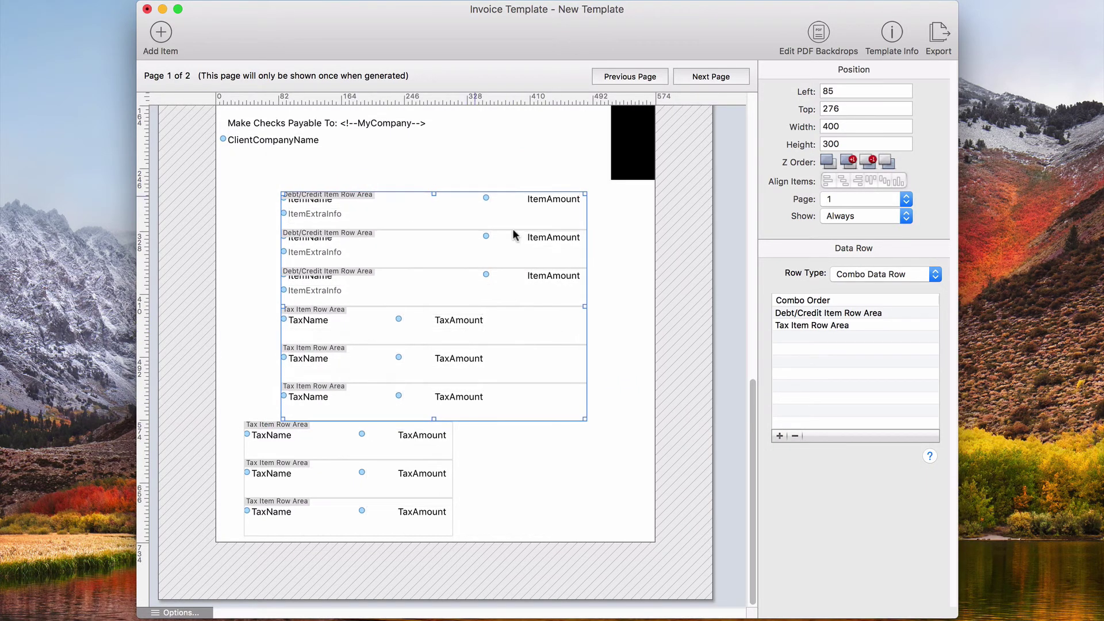
Delete the separate Tax data row at the bottom of the page and reselect the combo data row.
click(443, 475)
key(Delete)
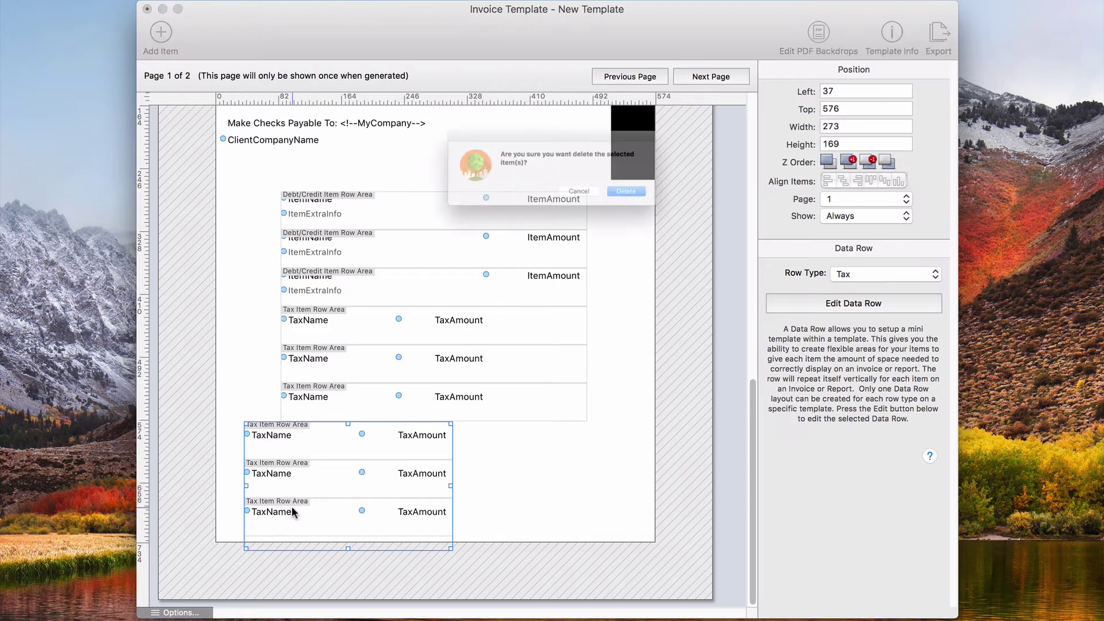
key(Return)
click(450, 403)
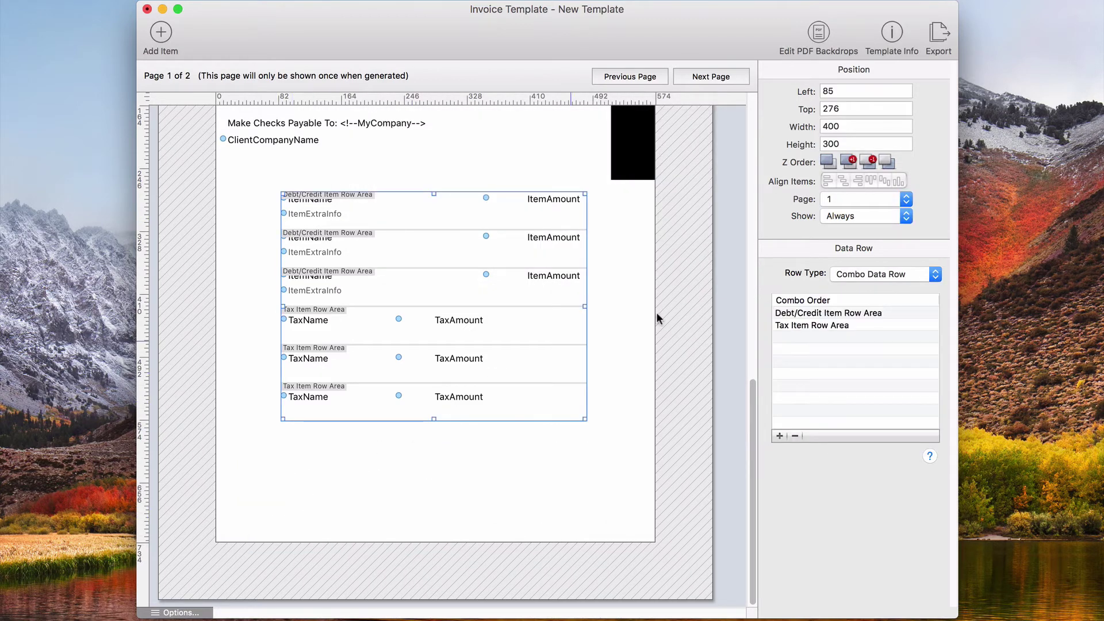
Open the combo's Tax Item Row Area for editing and shift TaxName and TaxAmount together up close to the row's upper edge.
click(823, 325)
double_click(823, 323)
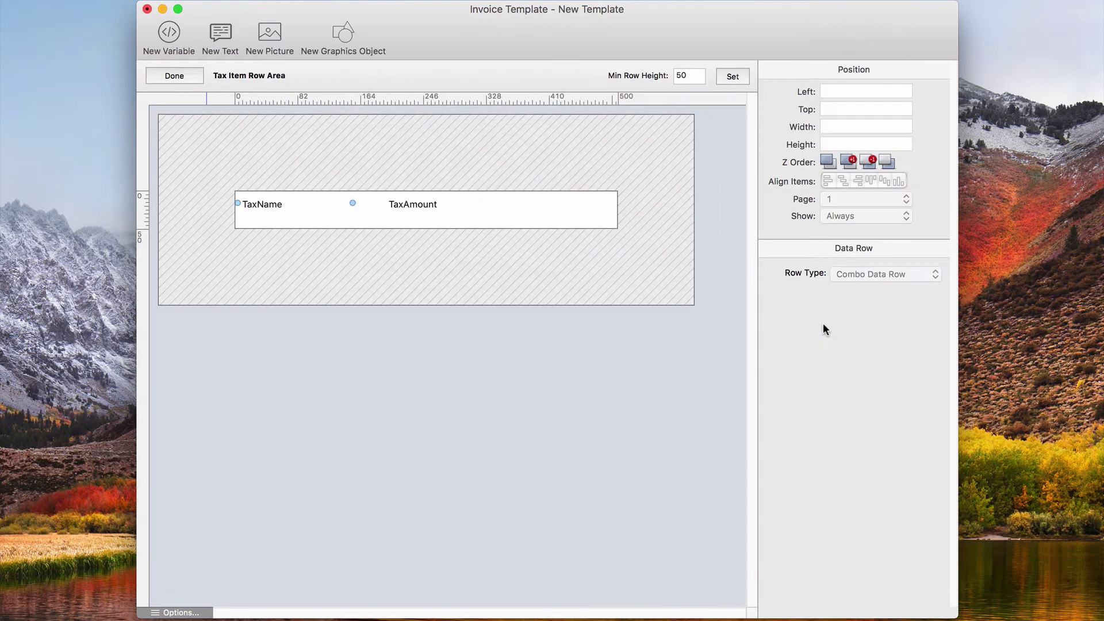
click(408, 204)
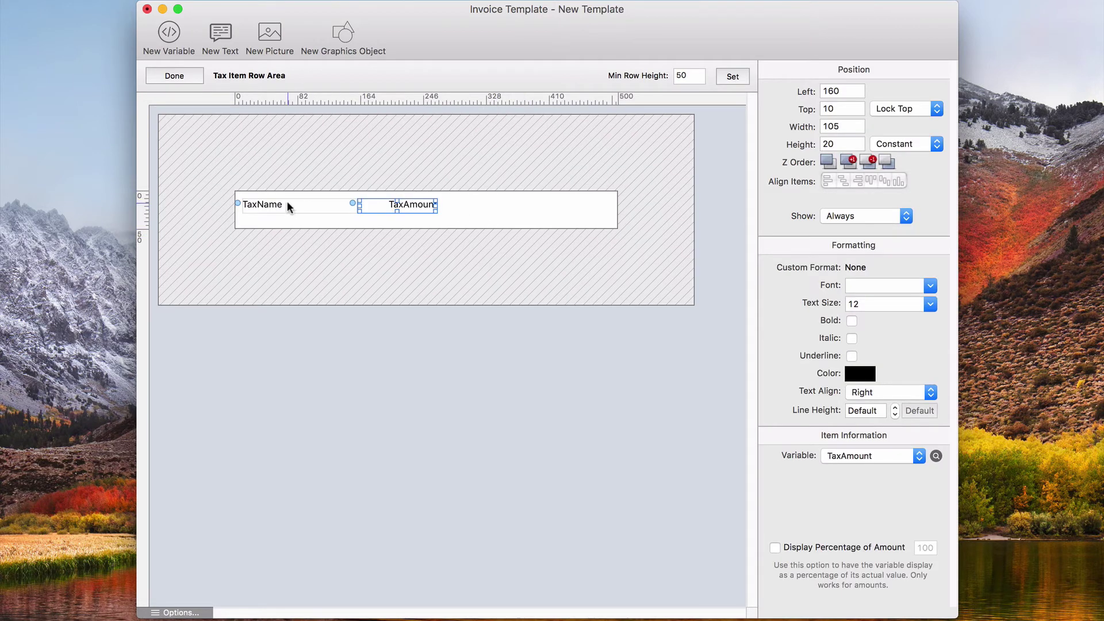
shift+click(287, 202)
key(shift+Up)
key(shift+Up)
key(shift+Down)
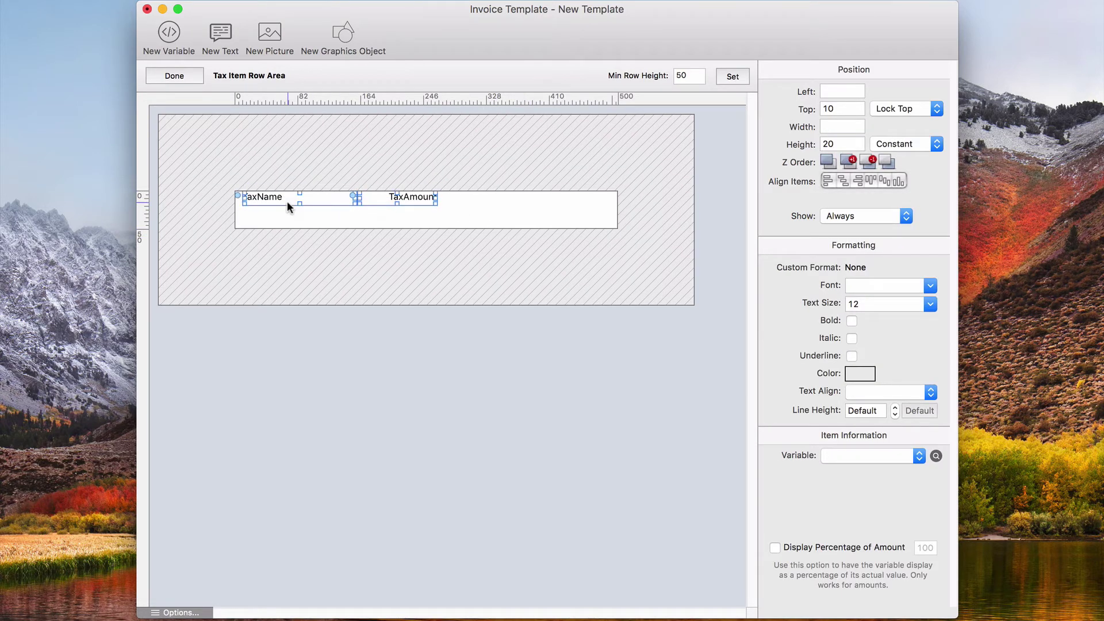
key(Down)
key(Down)
key(Down)
key(Down)
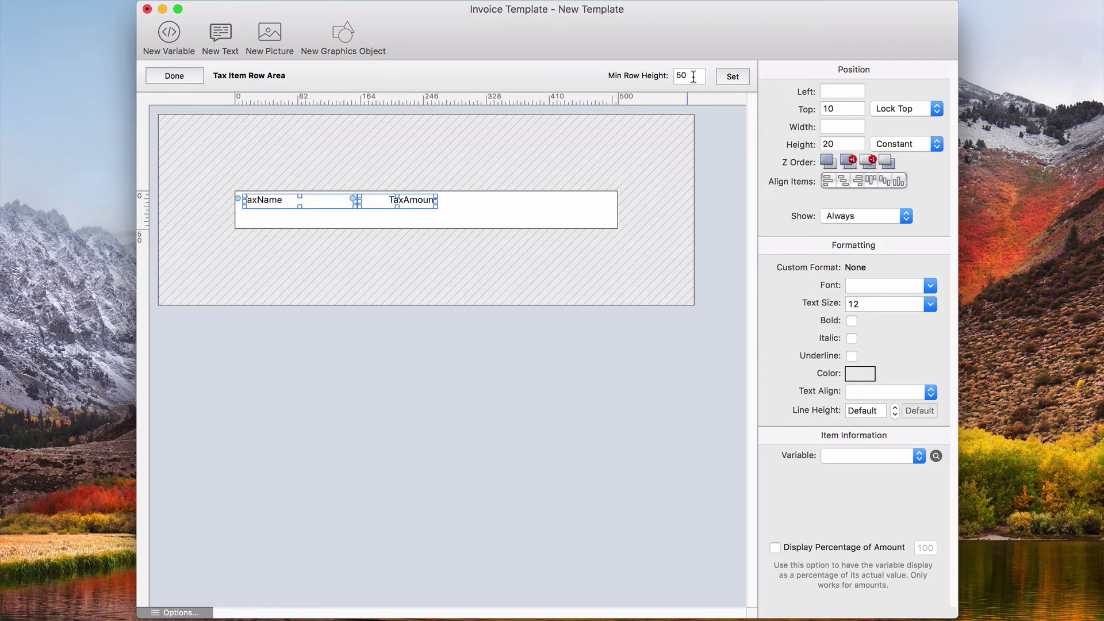
Set the Tax Item Row Area's minimum row height to 25 and finish editing it.
double_click(685, 76)
text(25)
click(729, 74)
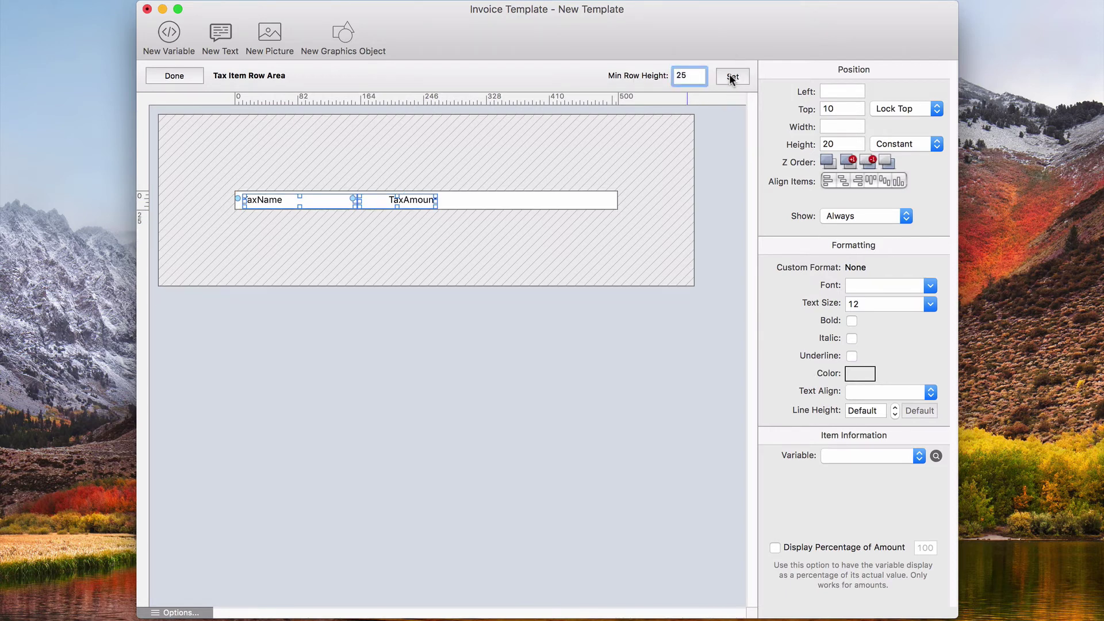
click(444, 197)
click(184, 76)
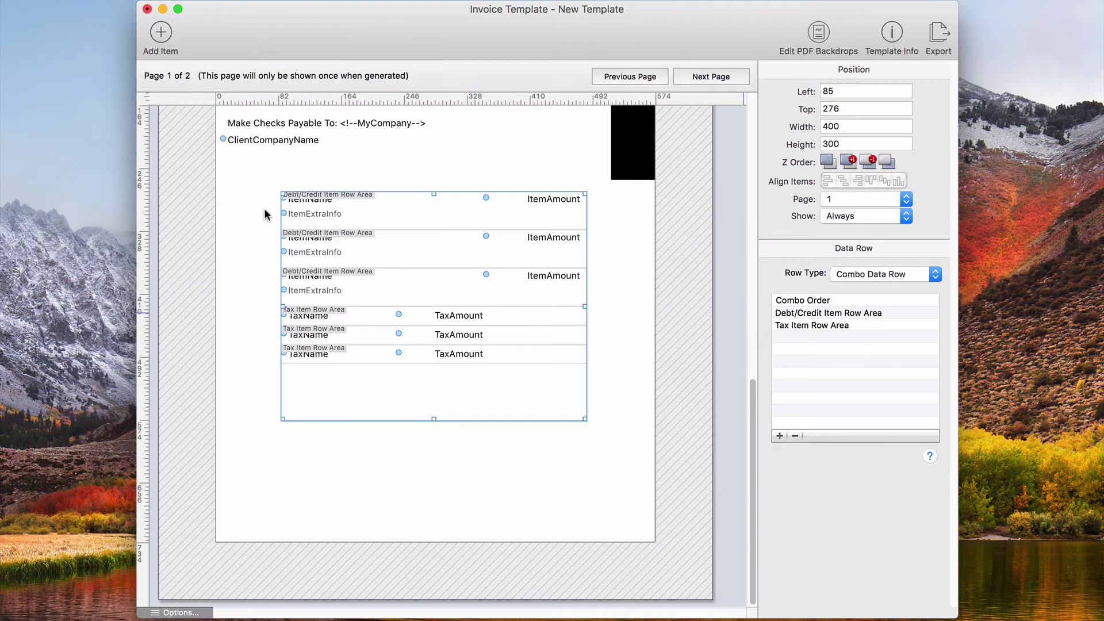
Add a Custom 1 Row Area to the combo data row below the tax area.
click(650, 367)
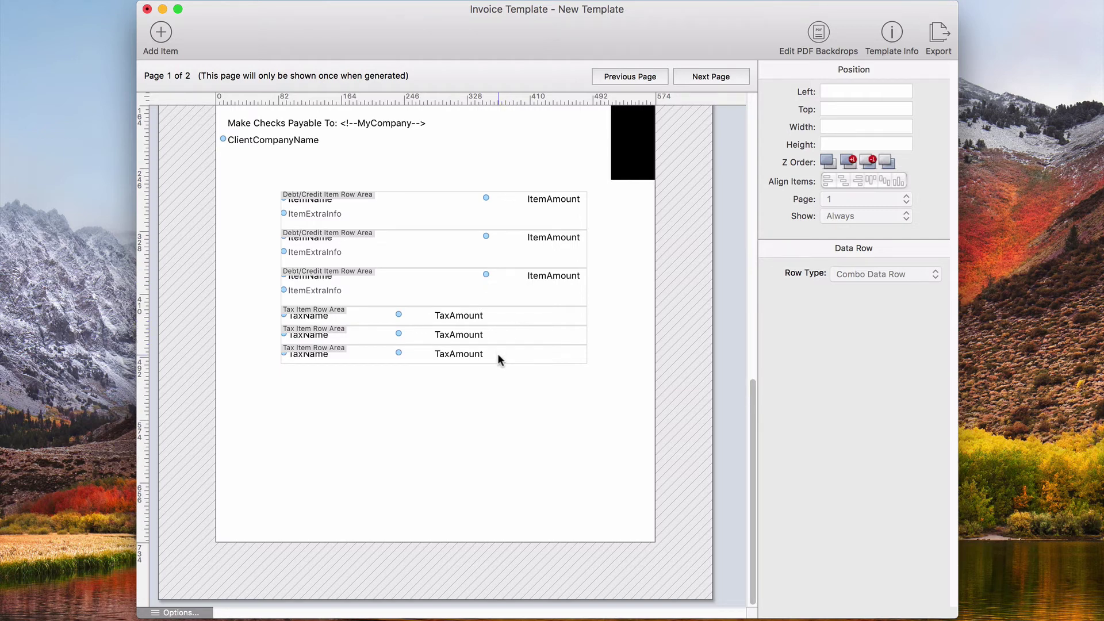
click(451, 221)
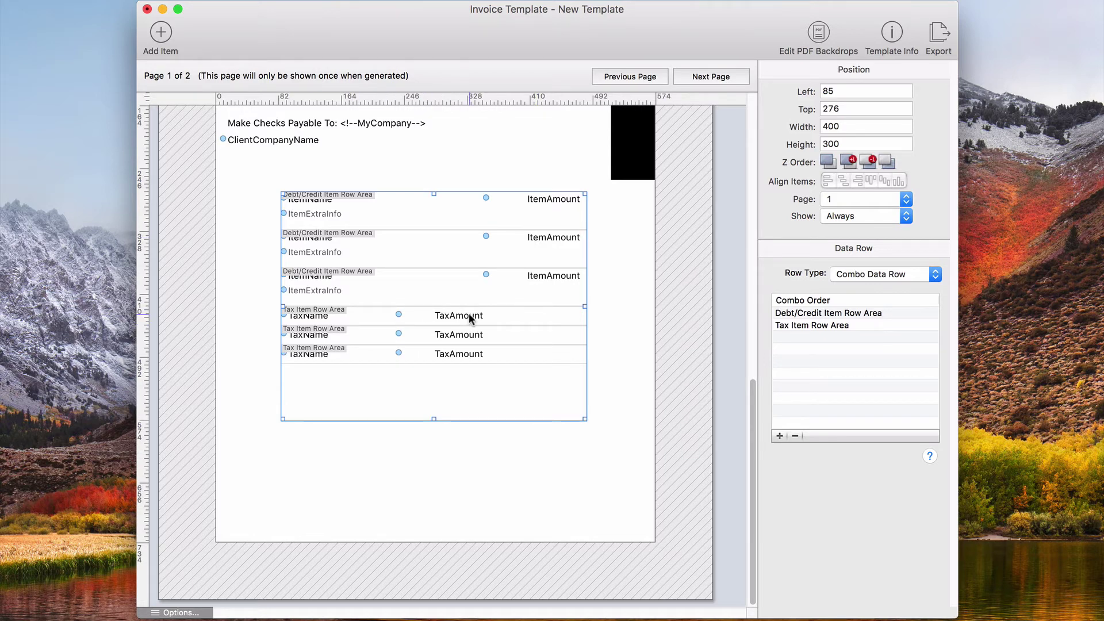
click(844, 314)
click(861, 326)
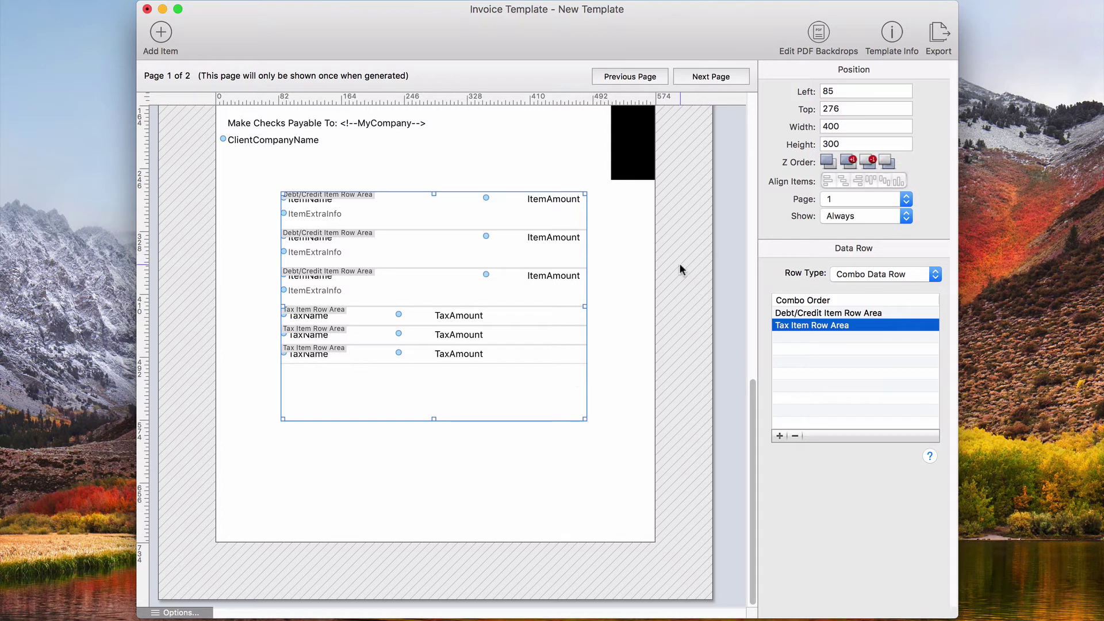
click(780, 436)
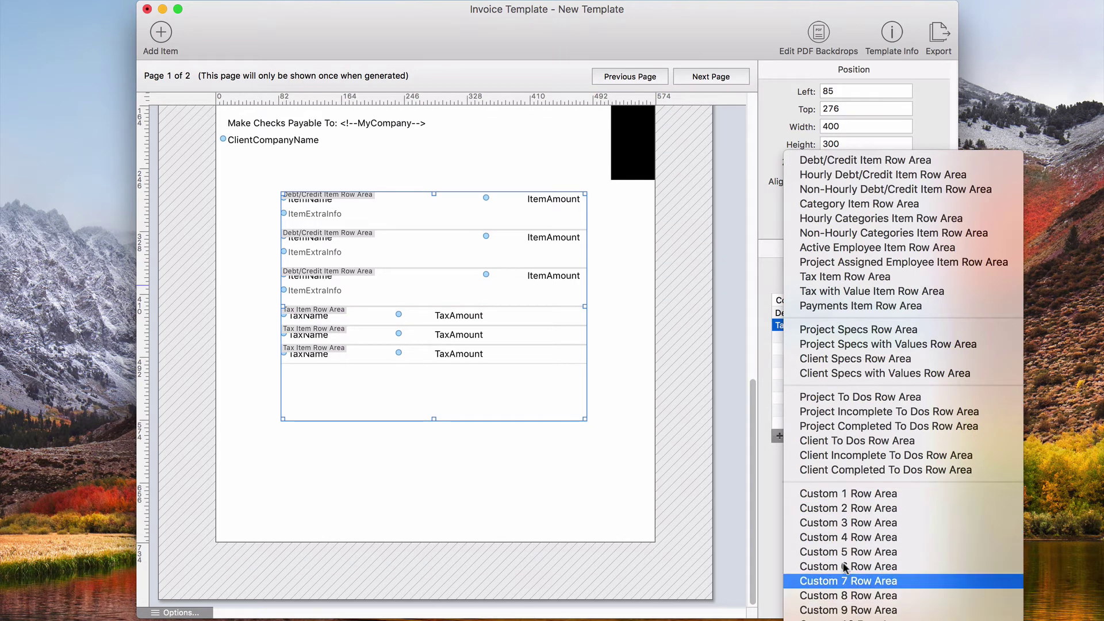
click(937, 499)
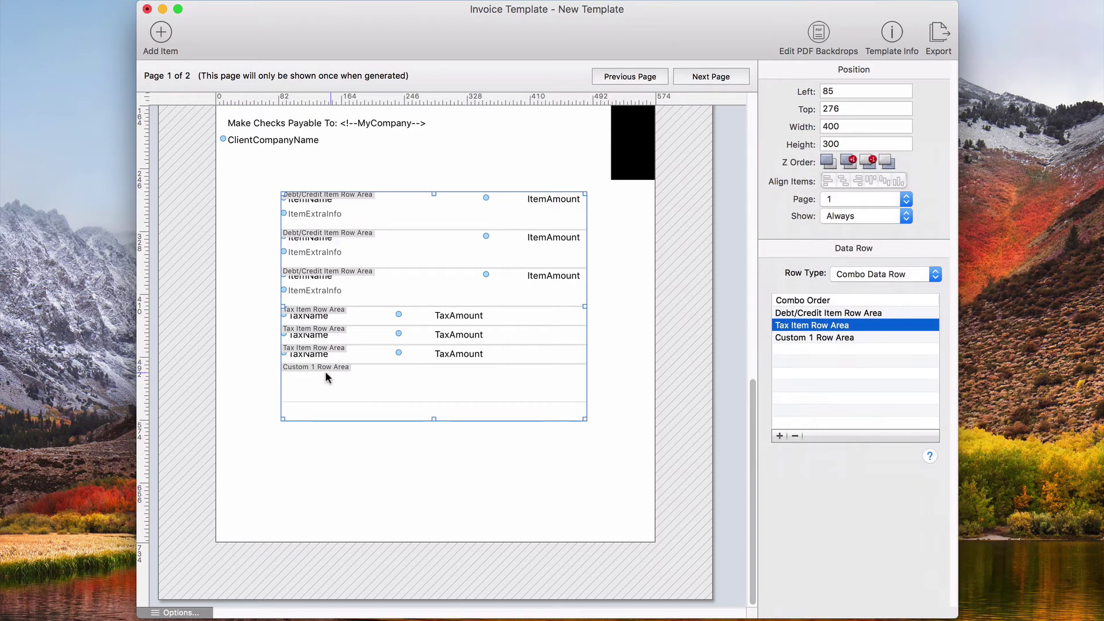
Open the Custom 1 Row Area for editing, set its minimum row height to 100 and add a Subtotal custom variable.
click(821, 338)
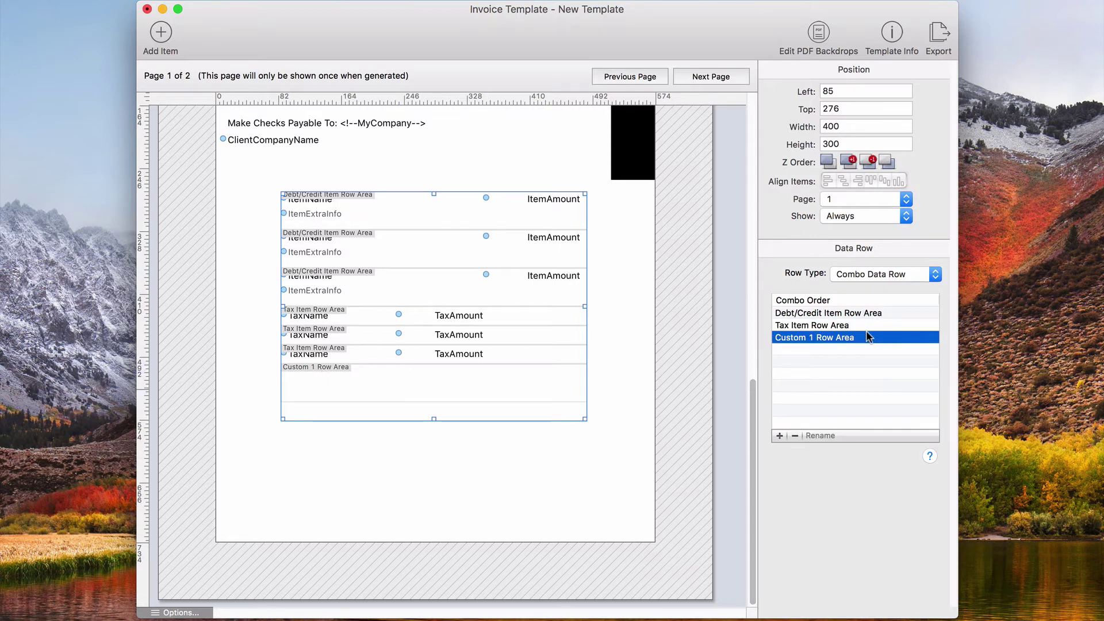
double_click(837, 338)
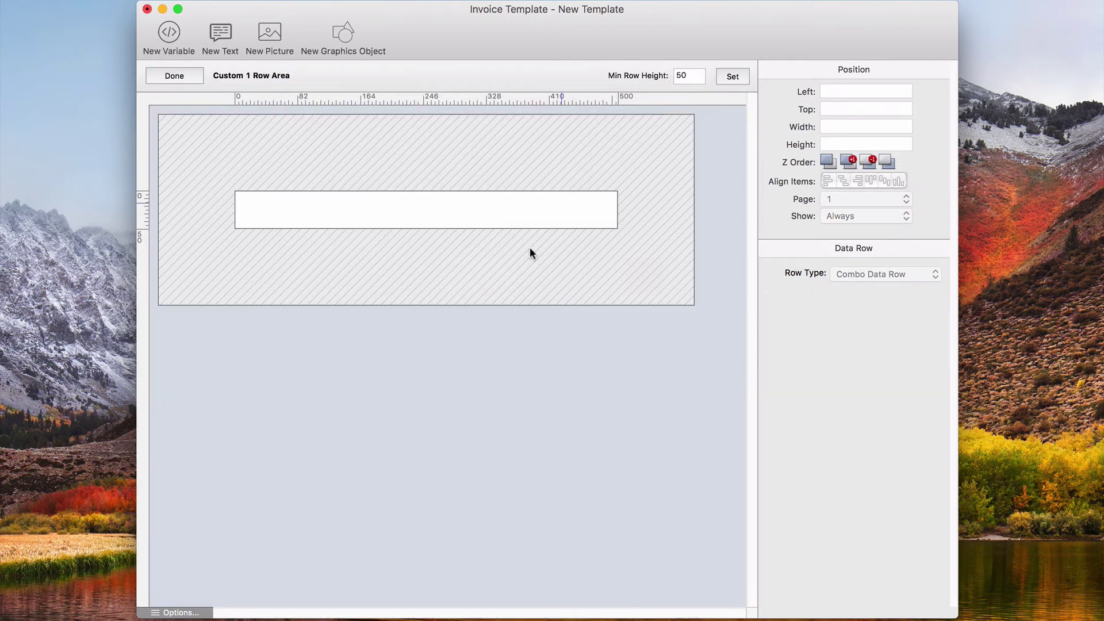
double_click(686, 76)
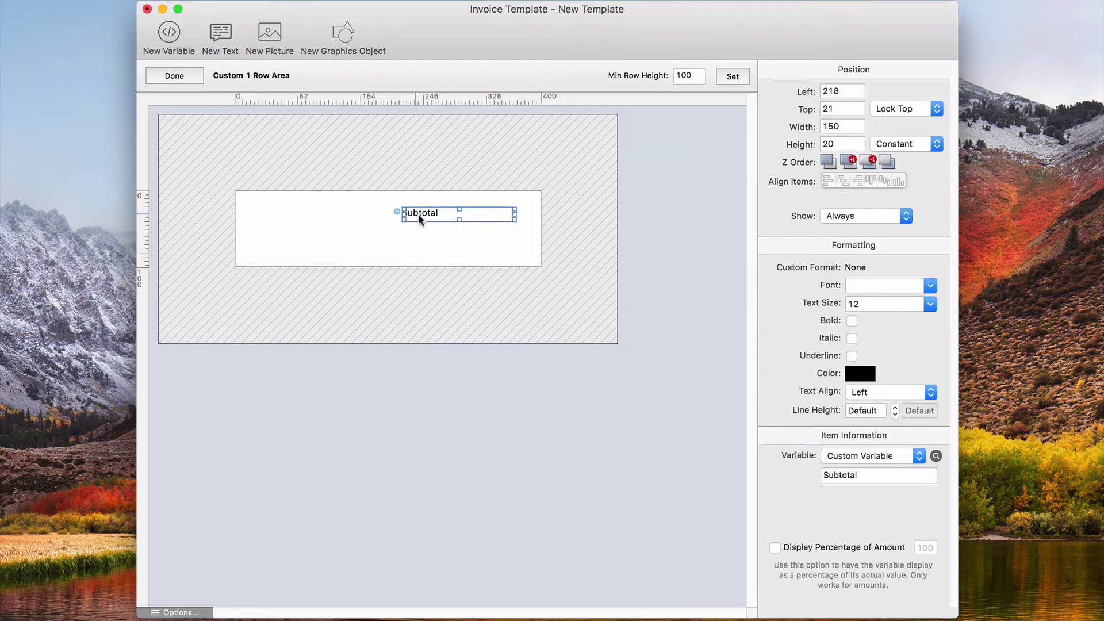
Right-align the Subtotal variable at text size 26, place it at about left 236, top 16, and enlarge its height to about 33.
click(891, 392)
click(865, 416)
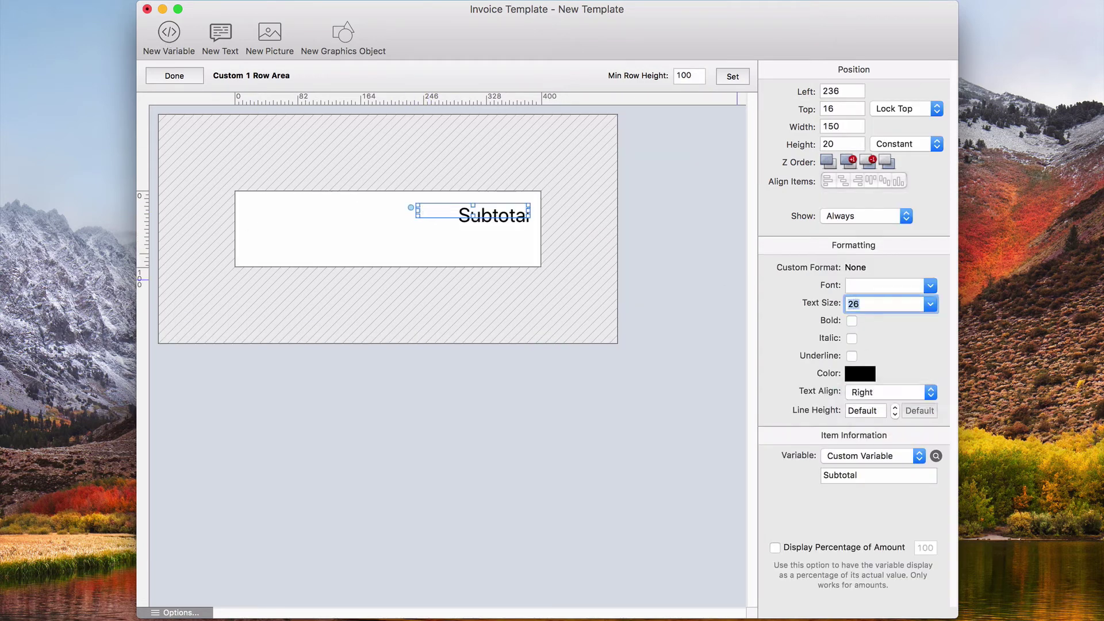
drag(472, 216, 474, 228)
Add a right-aligned static text reading "Invoice Subtotal:" just left of the Subtotal variable.
click(220, 38)
click(818, 473)
key(super+a)
text(Invoice Subtotal:)
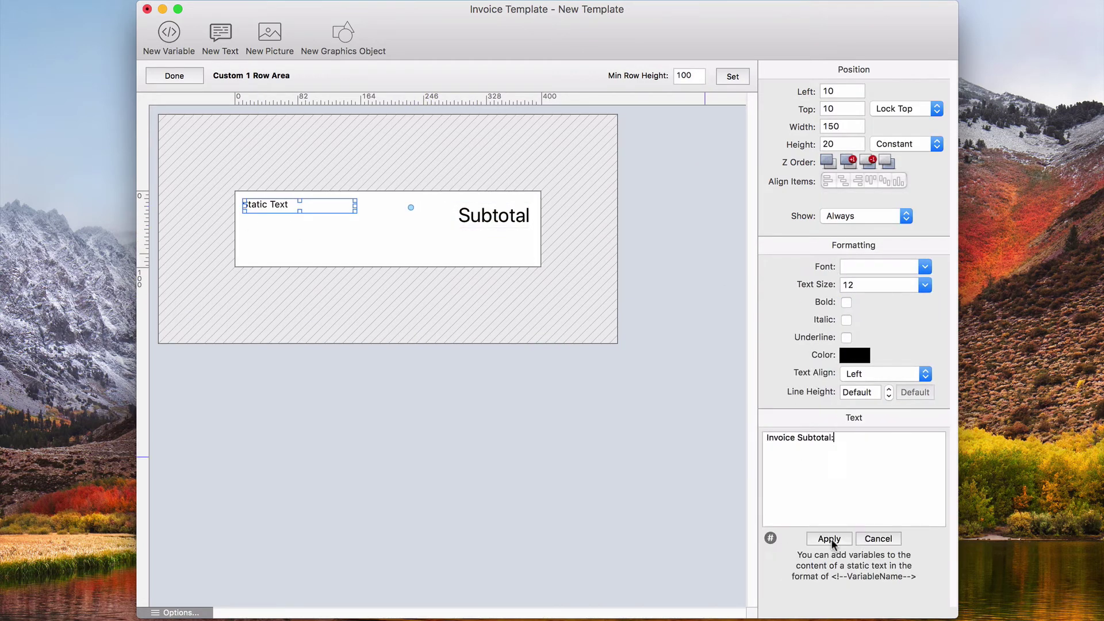
click(832, 542)
click(889, 375)
click(866, 398)
drag(311, 206, 368, 210)
Add a line graphics object spanning the full width along the upper edge of the Custom 1 Row Area.
click(343, 38)
click(900, 269)
click(880, 285)
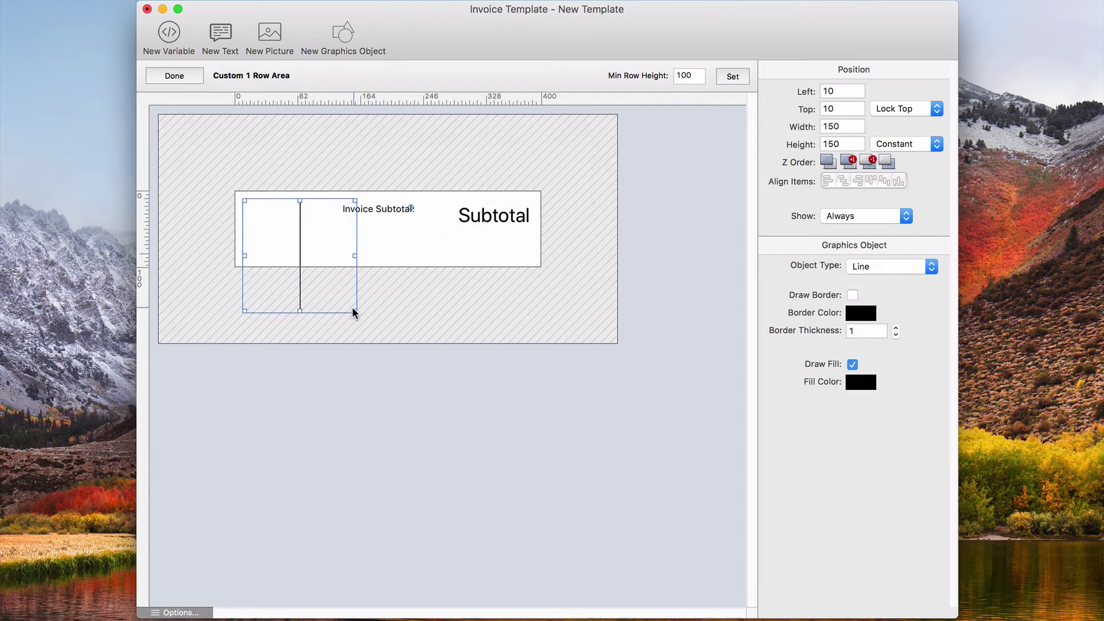
drag(355, 312, 540, 192)
click(291, 145)
Nudge the Subtotal variable and the "Invoice Subtotal:" text together to top 15 and slightly to the right.
click(466, 205)
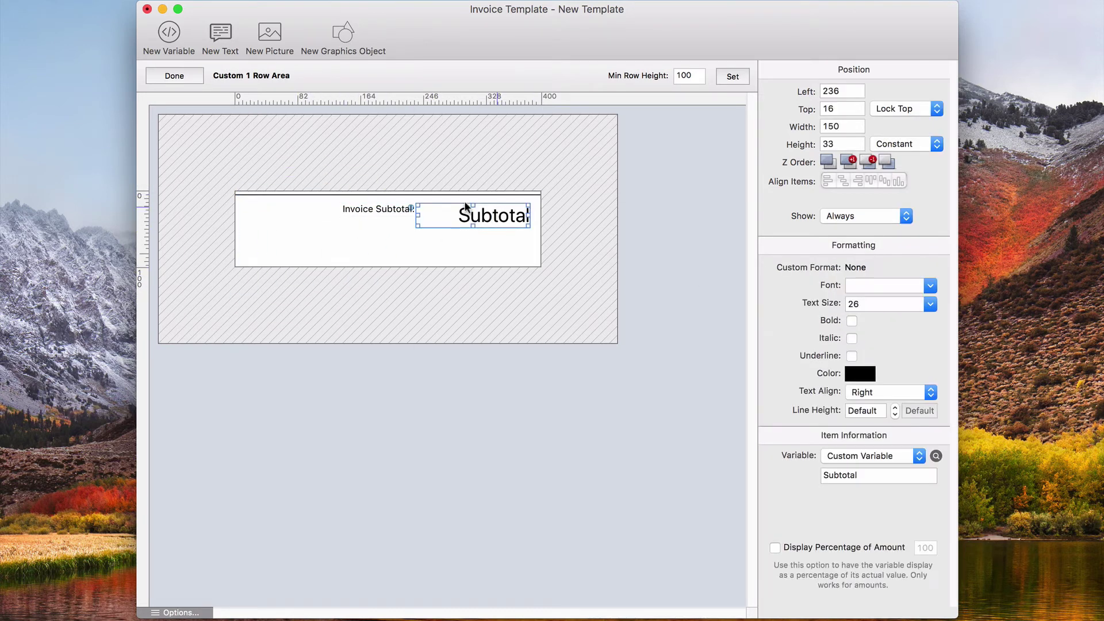
shift+click(374, 208)
key(Up)
key(Up)
key(Up)
key(Up)
key(Up)
key(Down)
key(Down)
key(Down)
key(Down)
key(Right)
key(Right)
key(Right)
key(Right)
key(Right)
key(Right)
click(491, 196)
click(490, 206)
shift+click(373, 207)
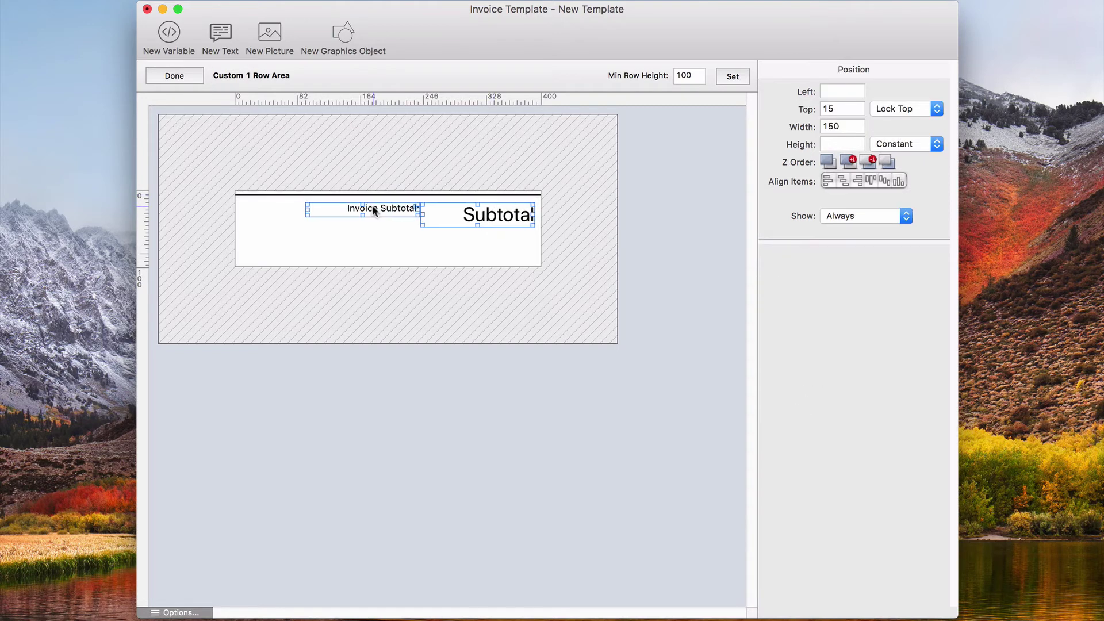
Set the Custom 1 Row Area's minimum row height to 70 and finish editing it.
double_click(687, 76)
text(70)
key(Return)
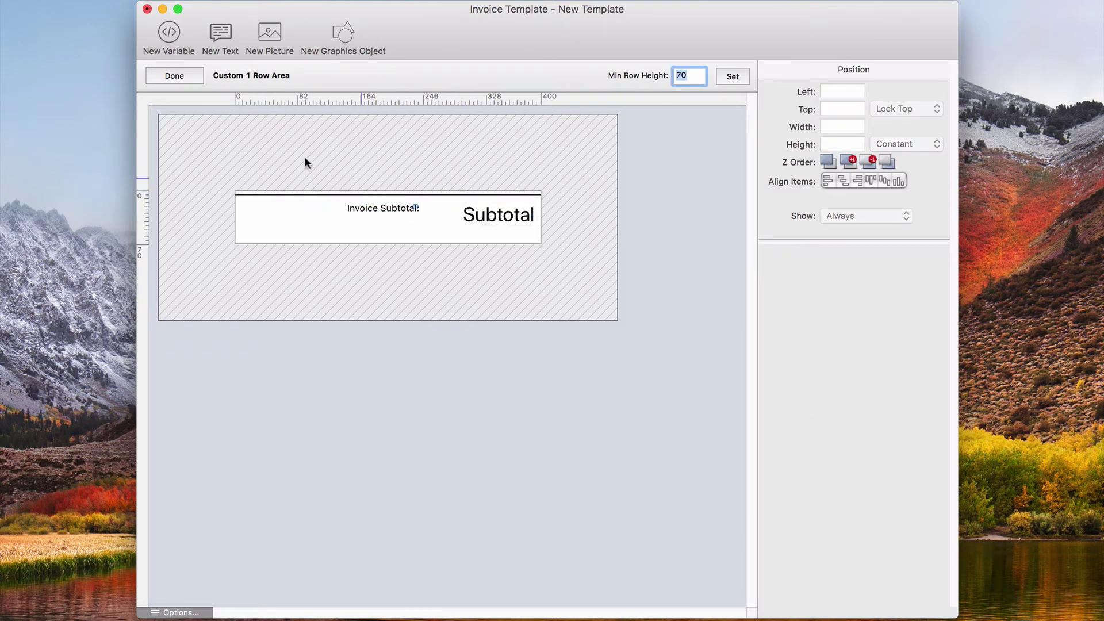
click(178, 76)
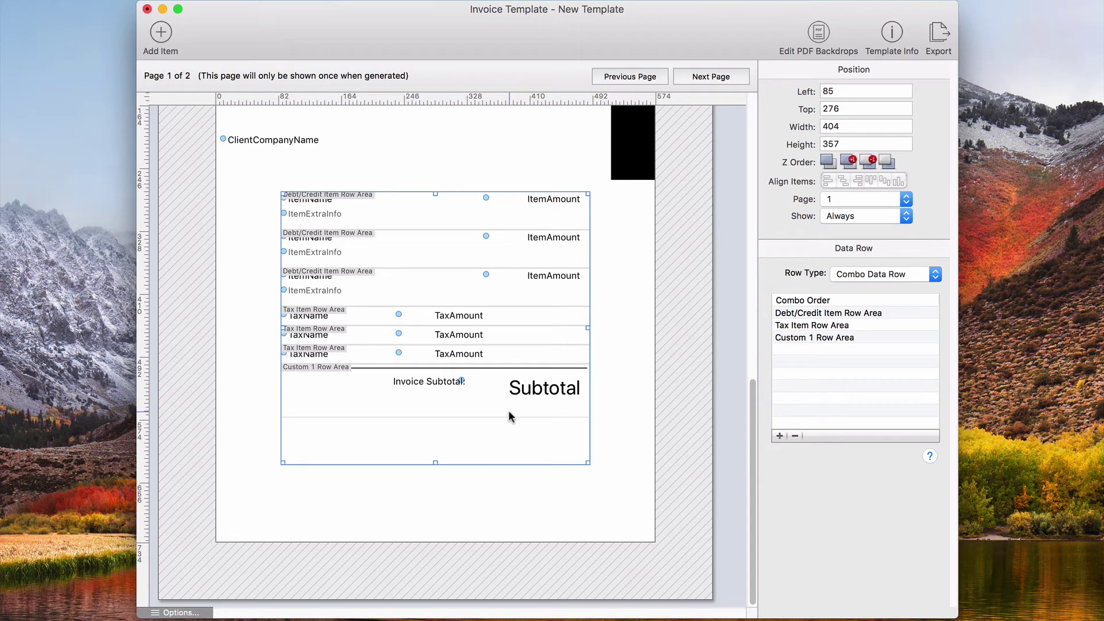
Rename the Custom 1 Row Area of the combo data row to "Totals Area".
click(861, 338)
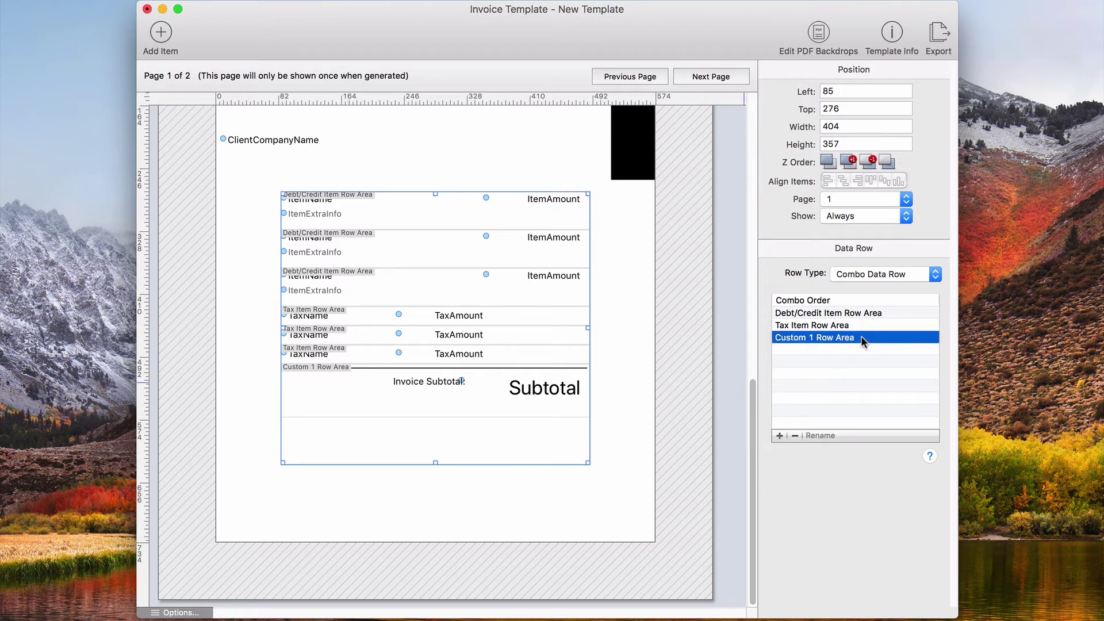
click(819, 435)
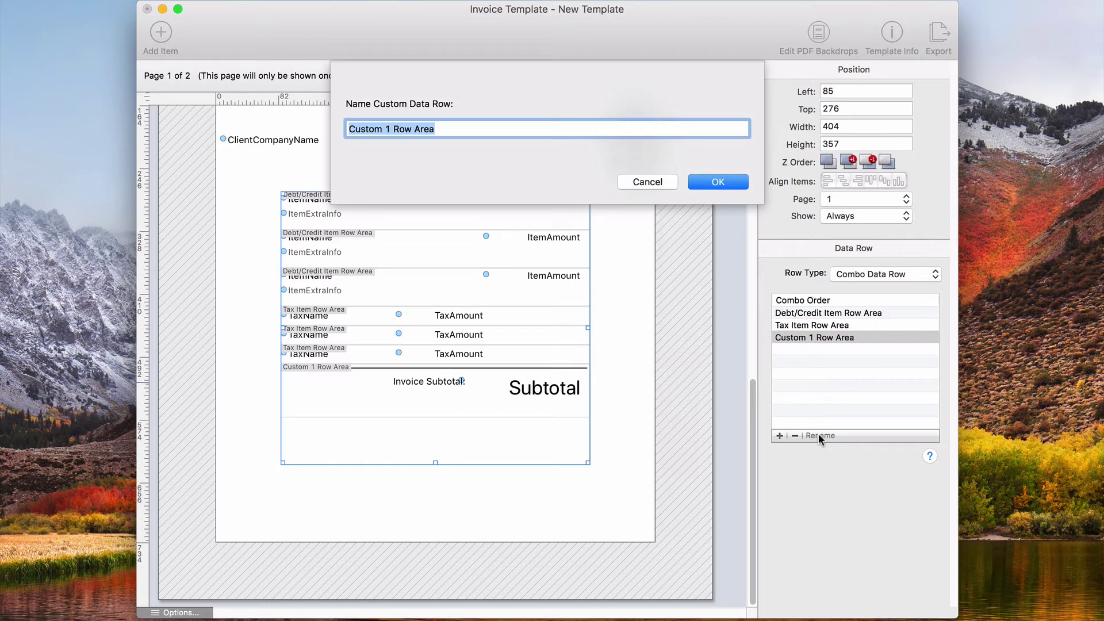
text(Totals Area)
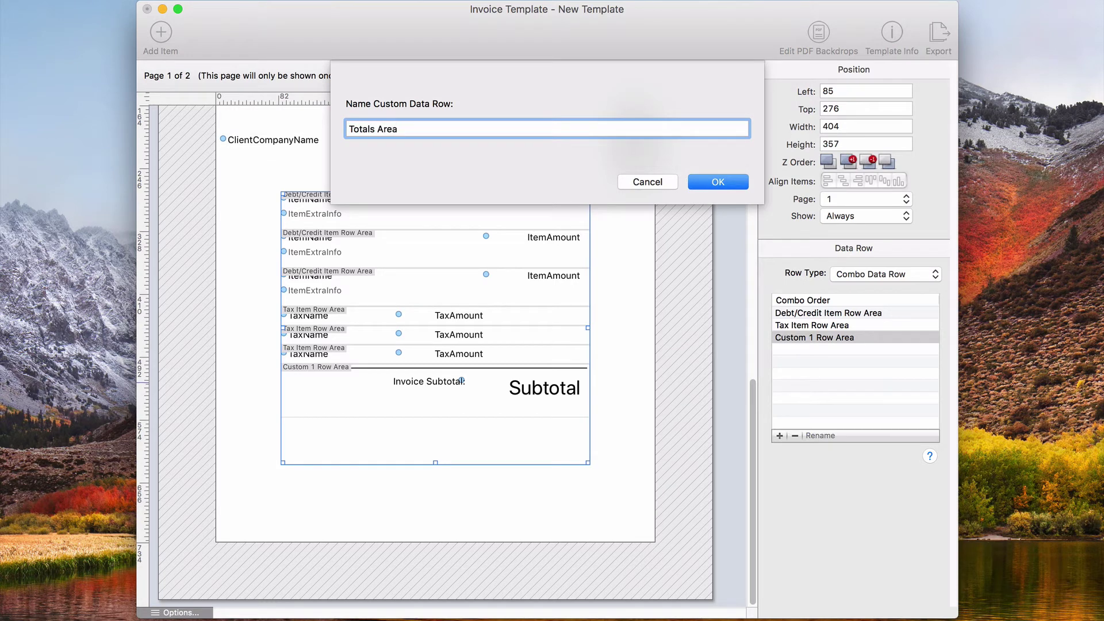
key(Return)
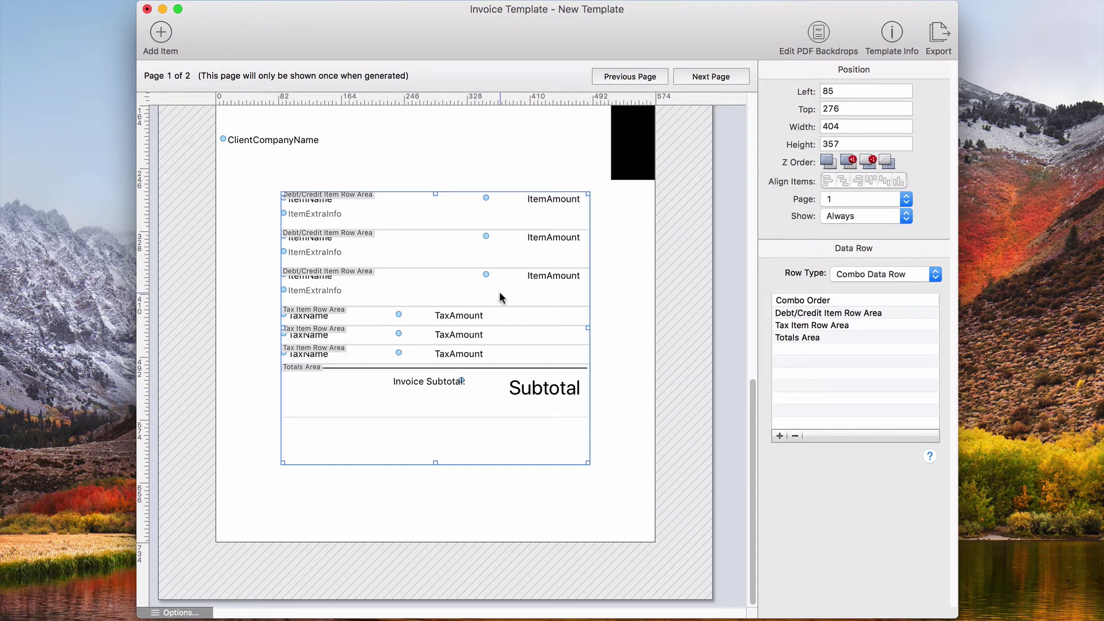
Move the combo data row to left 45, top 238, and move the logo picture to left 0, top 0.
drag(512, 296, 517, 314)
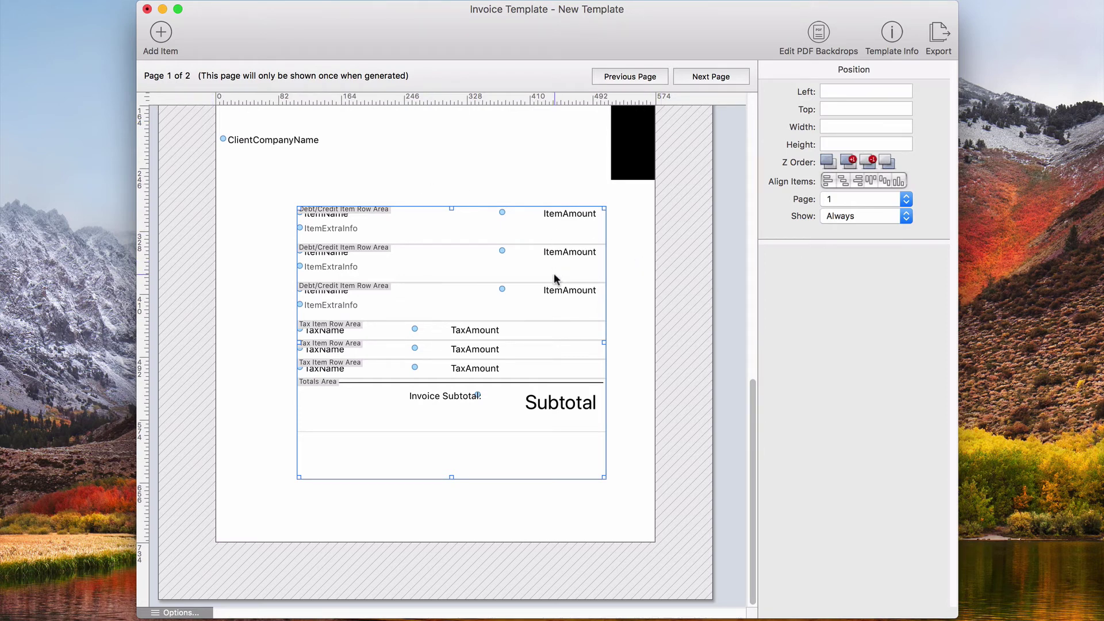
drag(553, 277, 523, 233)
click(571, 297)
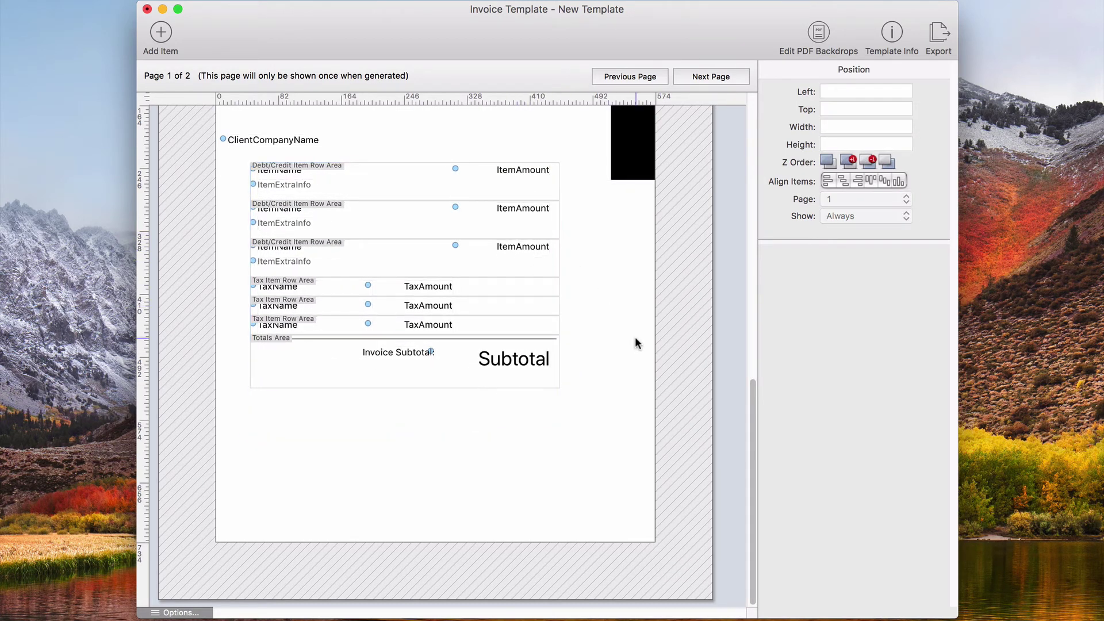
click(519, 178)
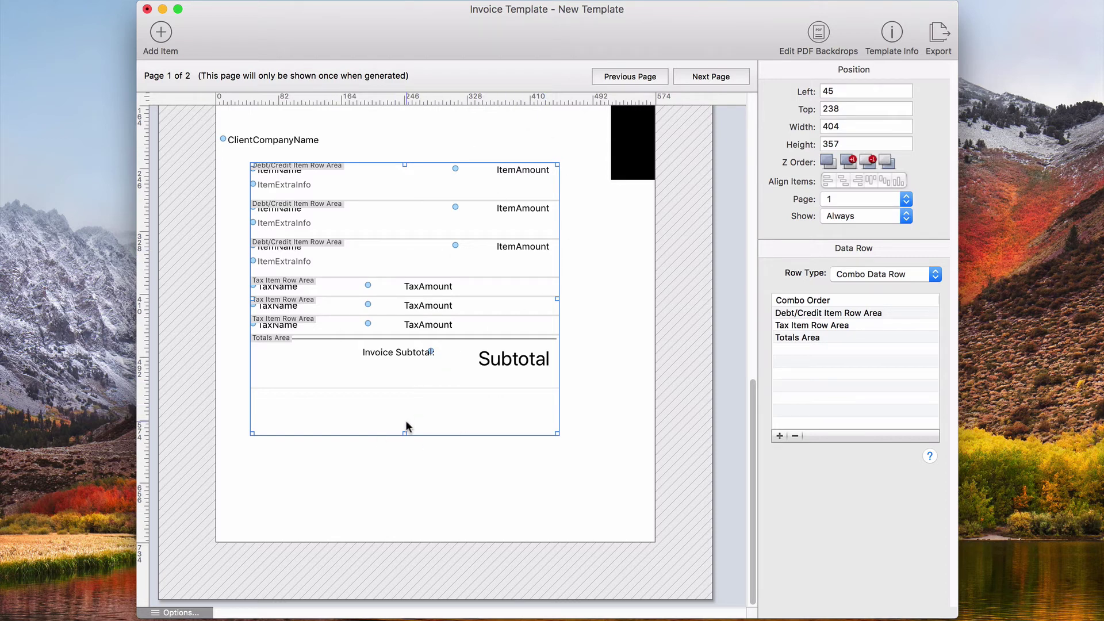
click(594, 382)
click(498, 311)
scroll(633, 362, up, 5)
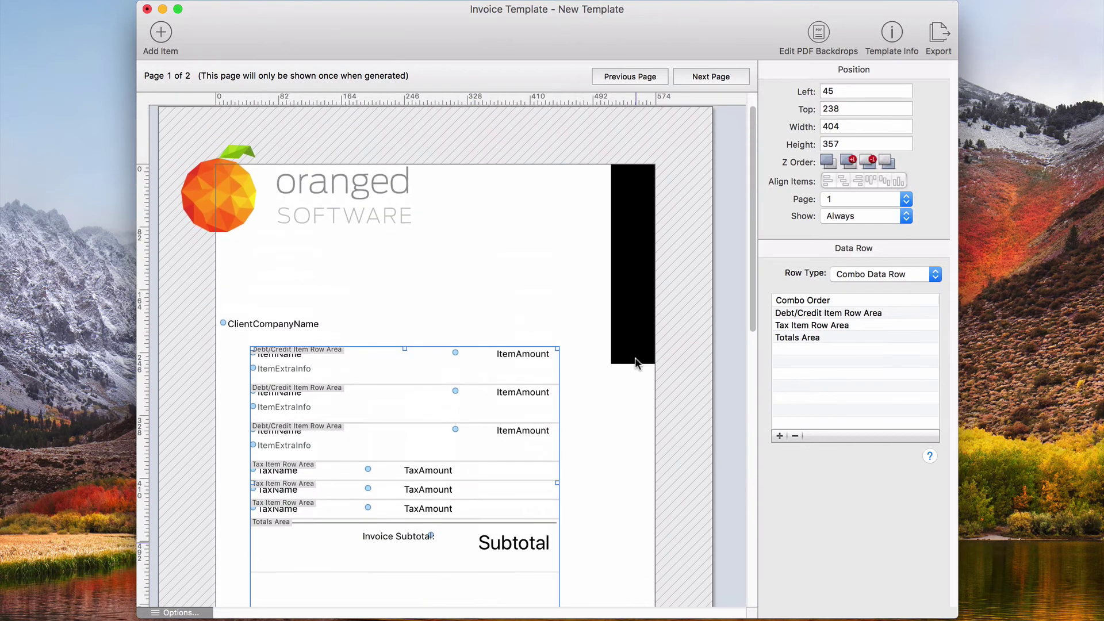
drag(363, 166, 399, 196)
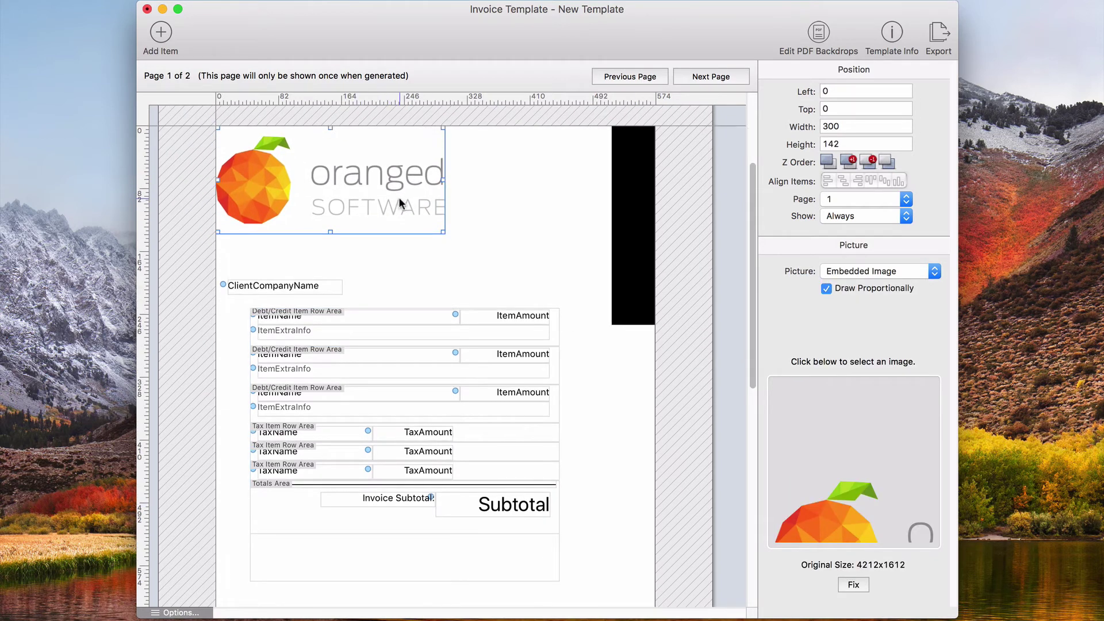
Copy the logo and the combo data row from page 1 and paste them onto page 2.
scroll(549, 268, down, 2)
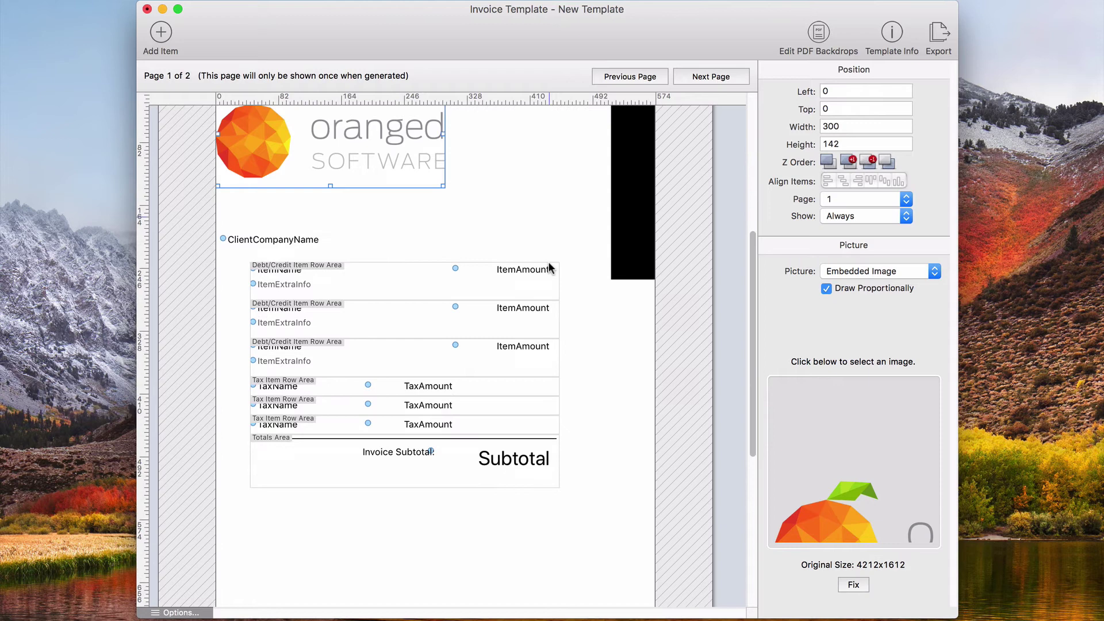
shift+click(497, 367)
scroll(632, 411, down, 1)
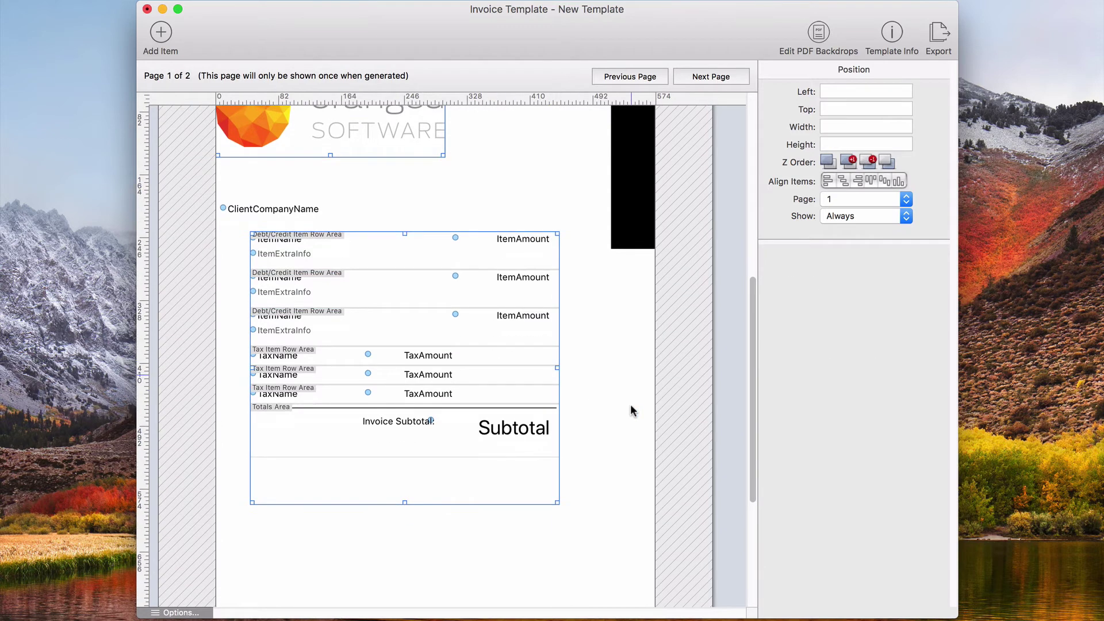
right_click(510, 348)
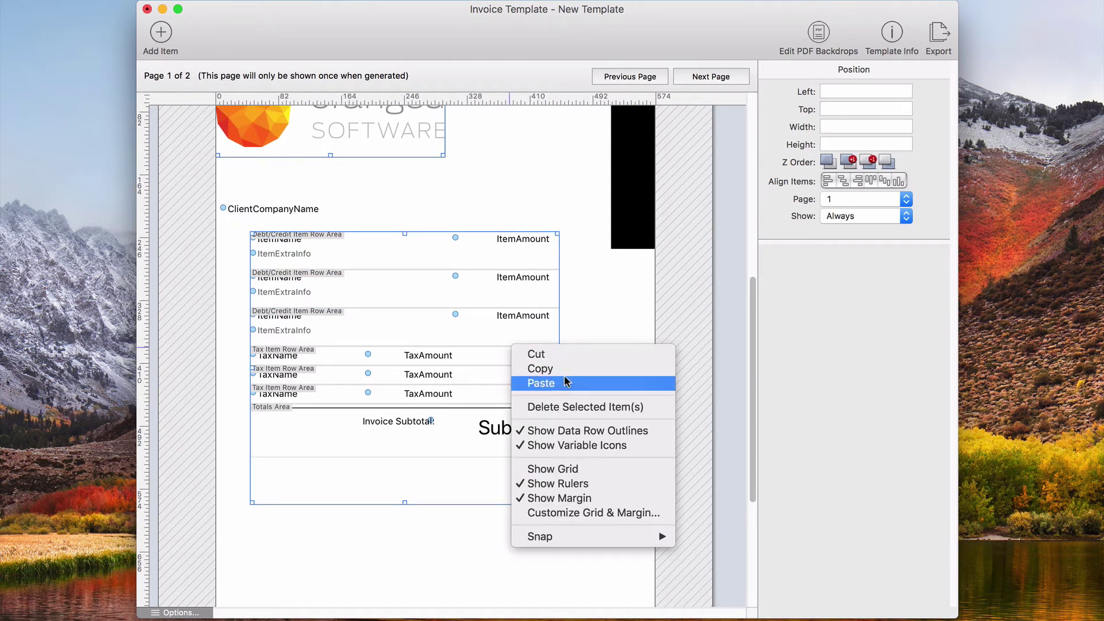
click(562, 368)
click(487, 344)
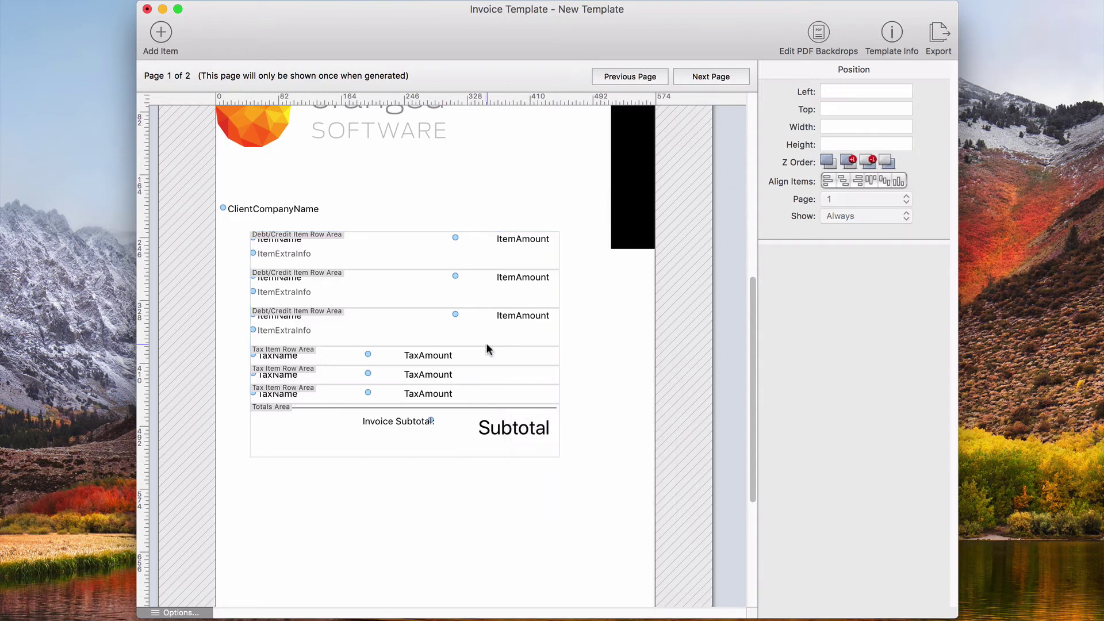
click(711, 78)
scroll(498, 291, up, 2)
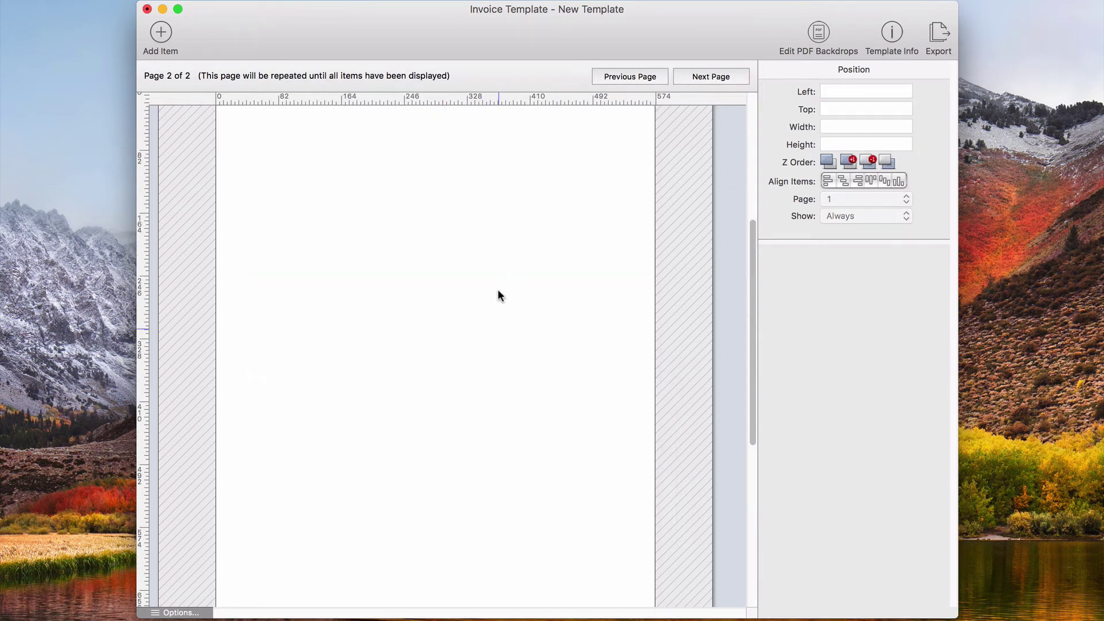
right_click(499, 291)
click(584, 297)
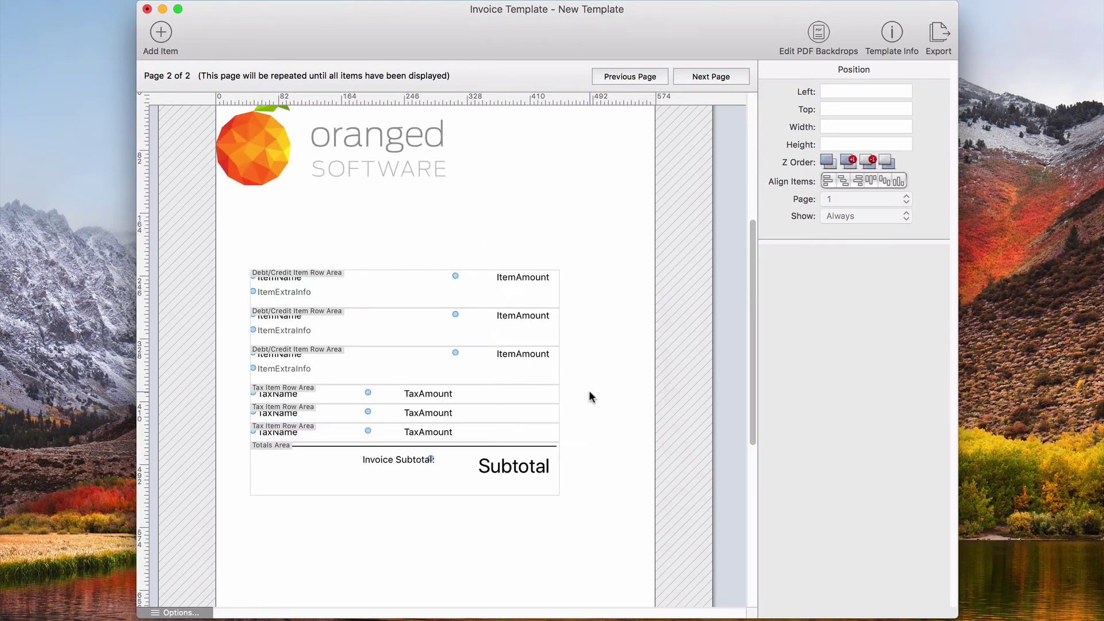
scroll(590, 396, up, 3)
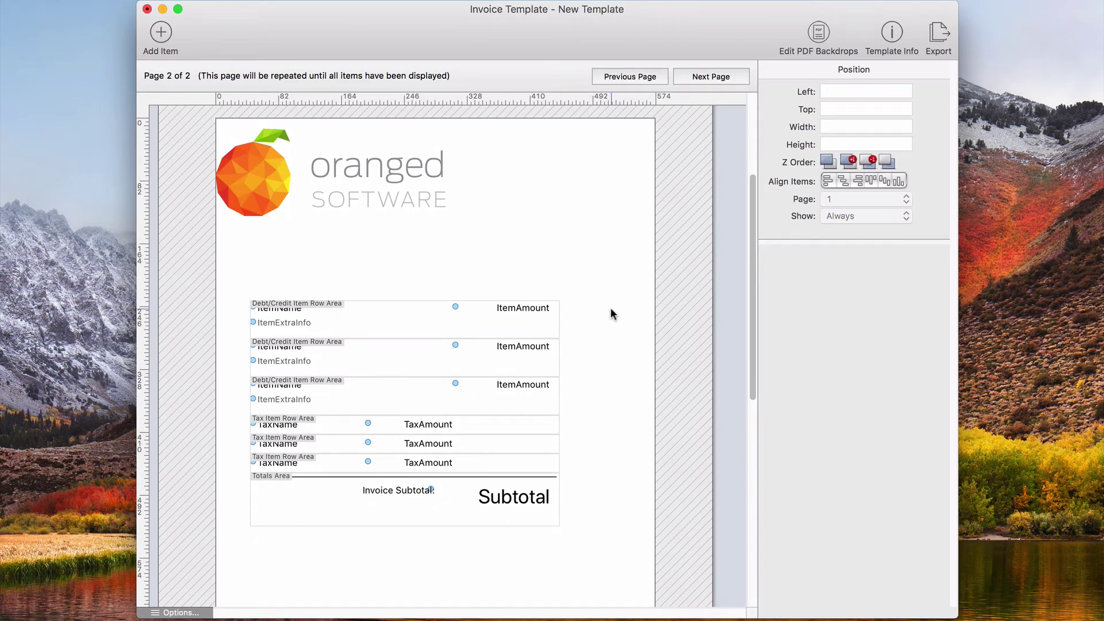
On page 1, move the ClientCompanyName variable up and to the right, between the logo and the data row.
click(628, 77)
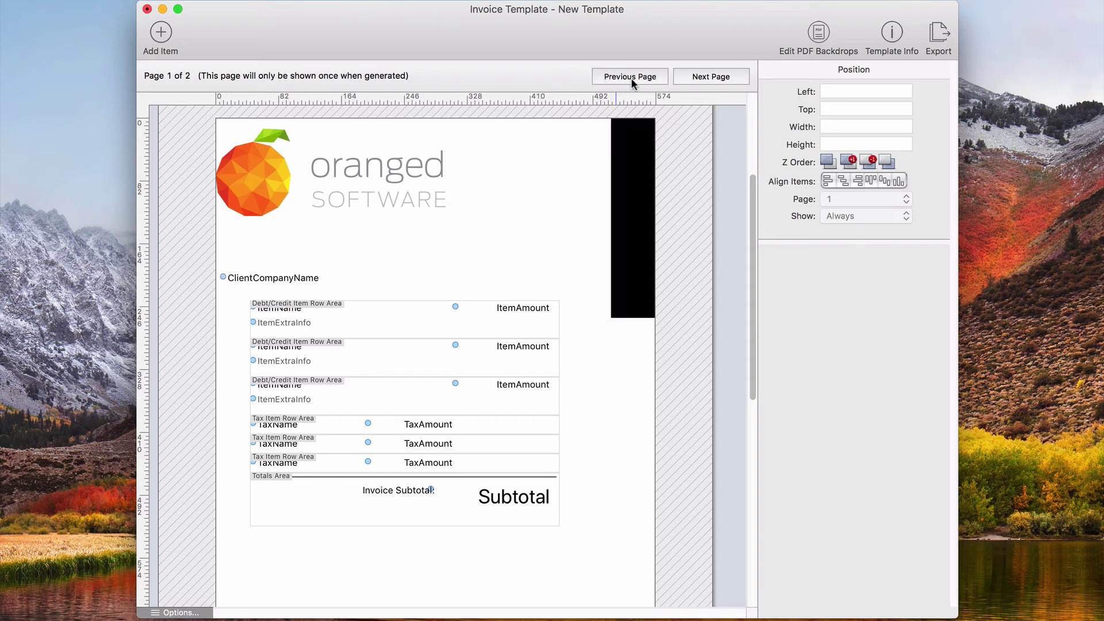
click(626, 178)
click(258, 278)
drag(259, 279, 382, 256)
click(486, 243)
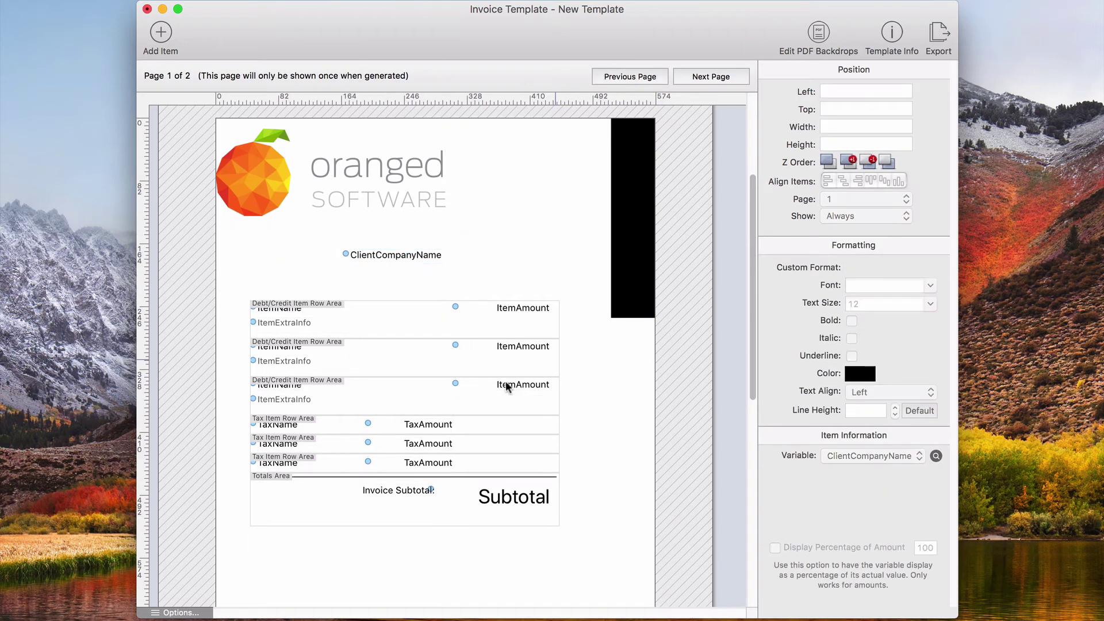
Compare the layout and repeat behaviour of page 1 with those of page 2.
click(711, 77)
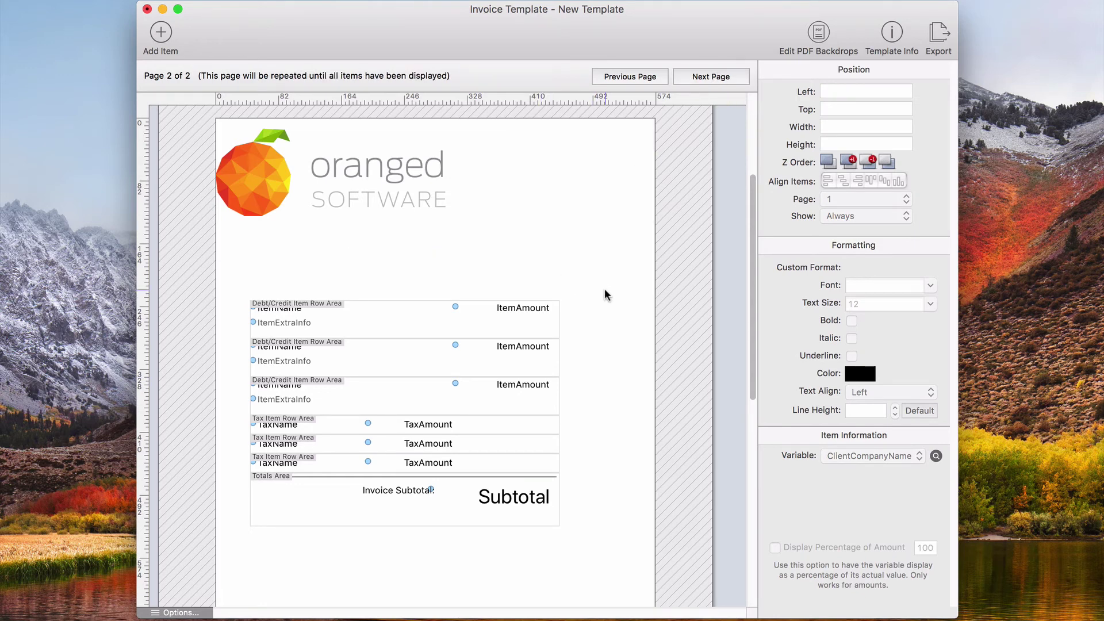
click(641, 76)
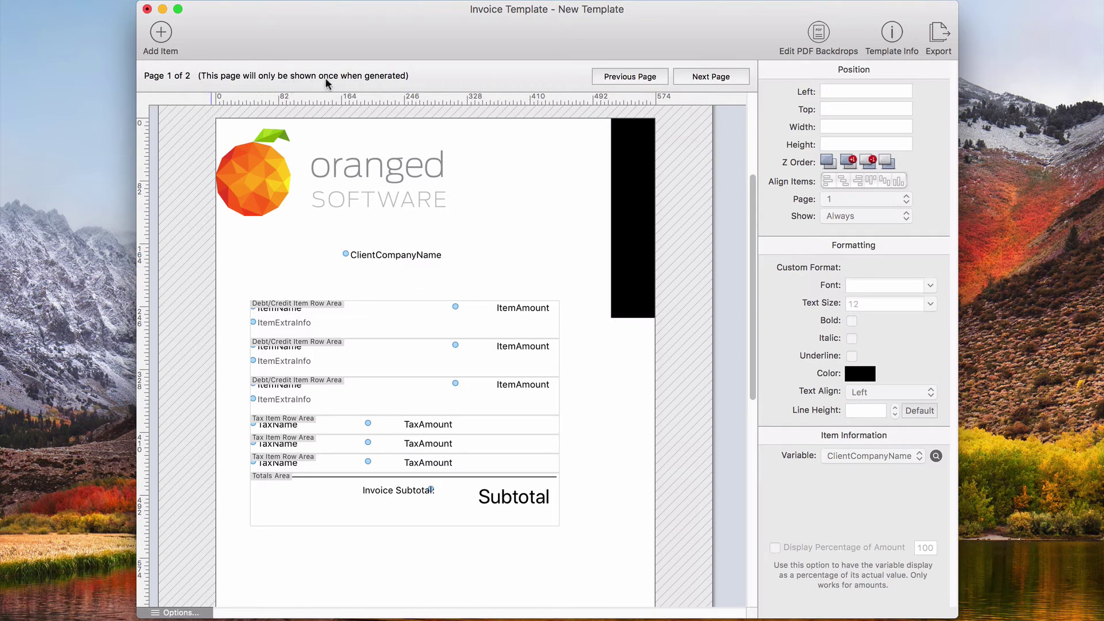
click(709, 77)
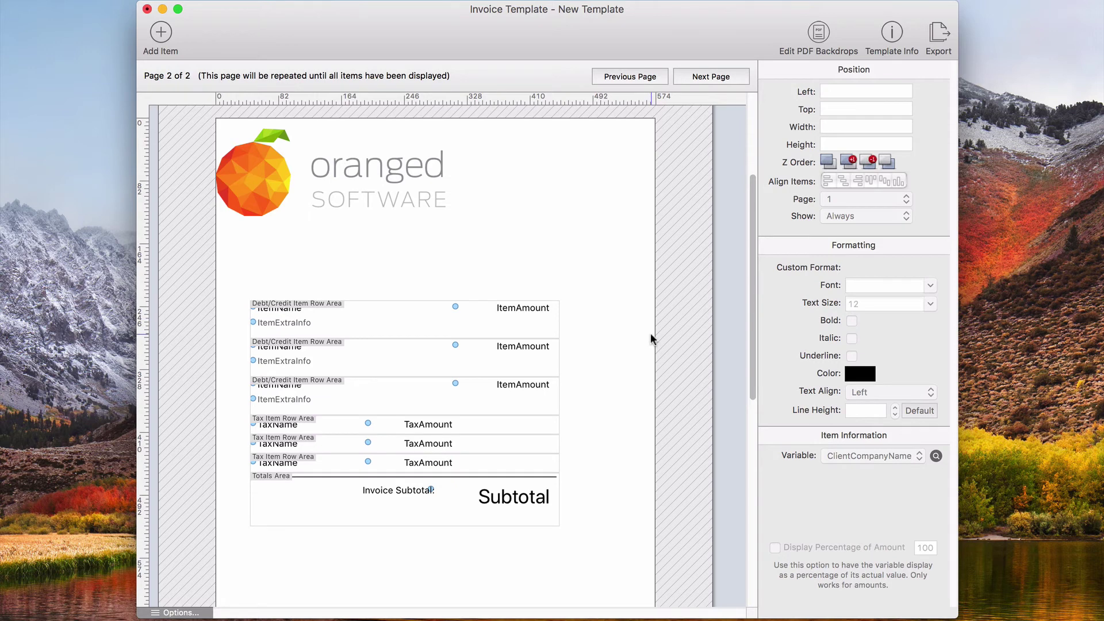
Open the page settings in the template information.
click(892, 38)
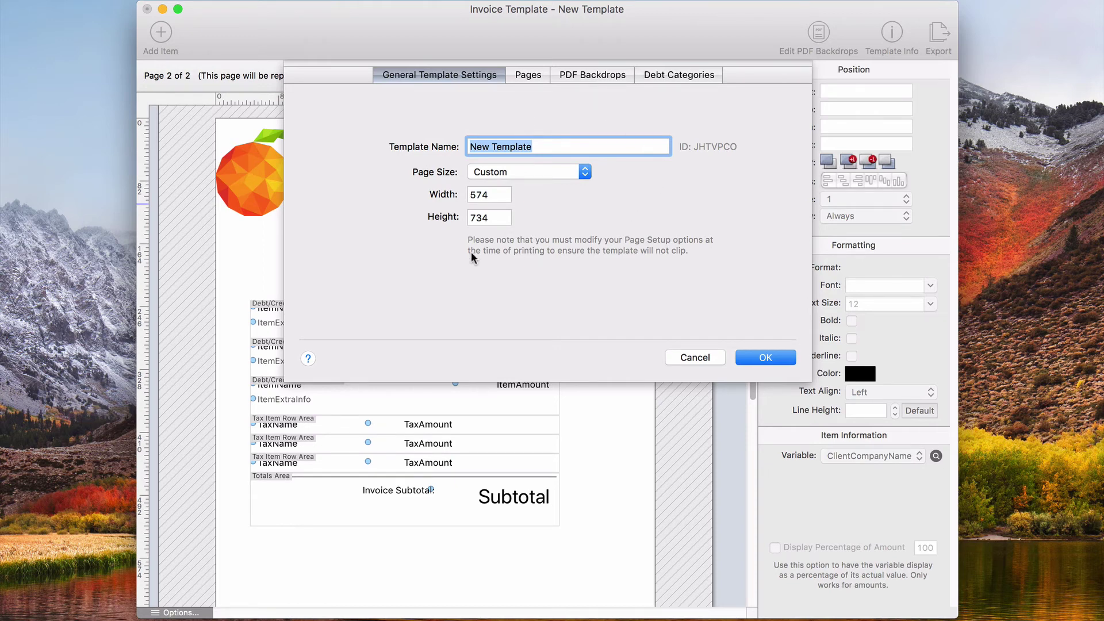
click(534, 78)
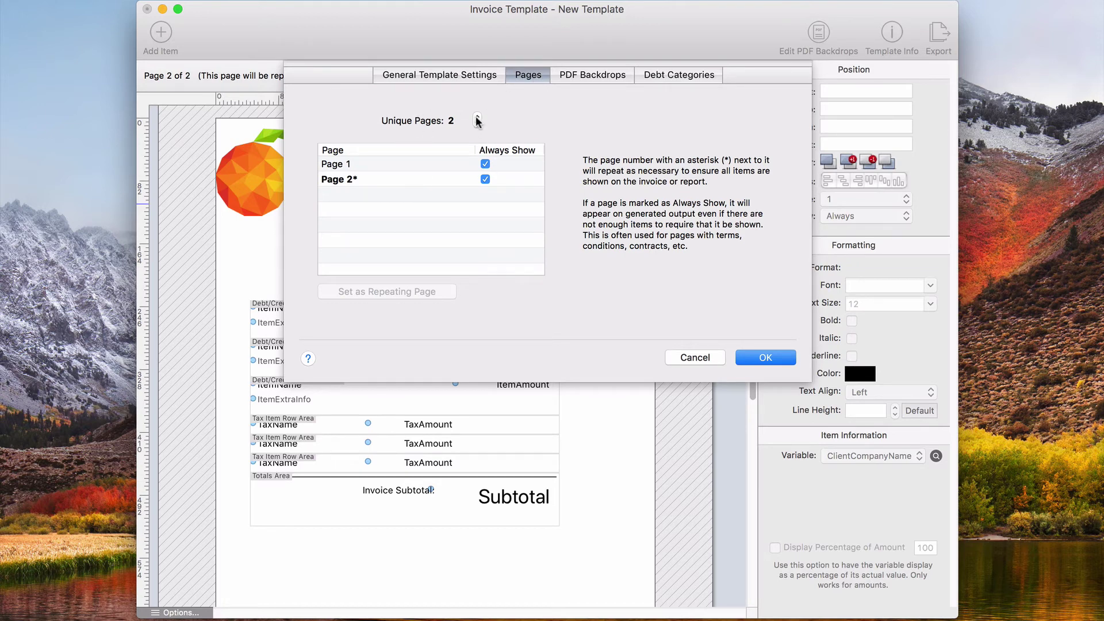
Try page 1 as the repeating page and restore page 2 as the repeating page.
click(389, 180)
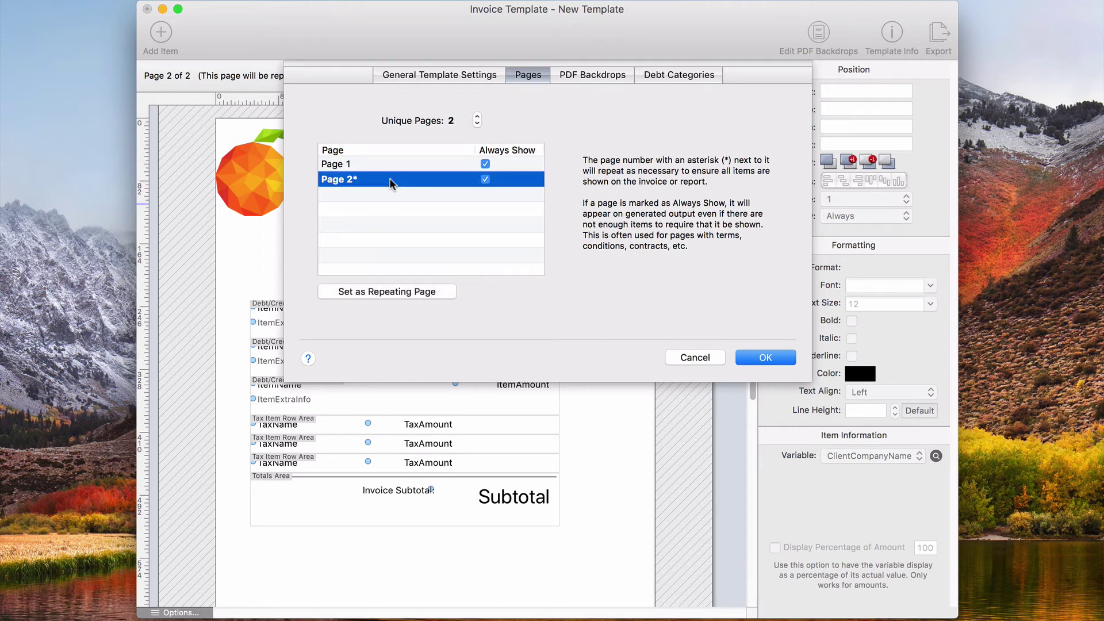
click(386, 167)
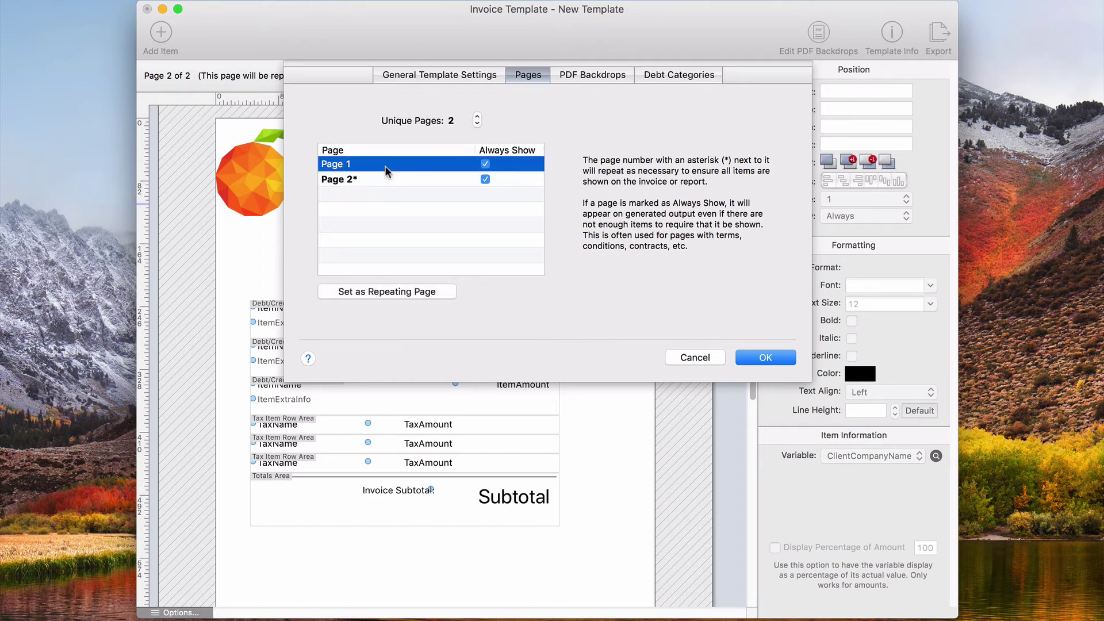
click(367, 291)
click(419, 183)
click(384, 292)
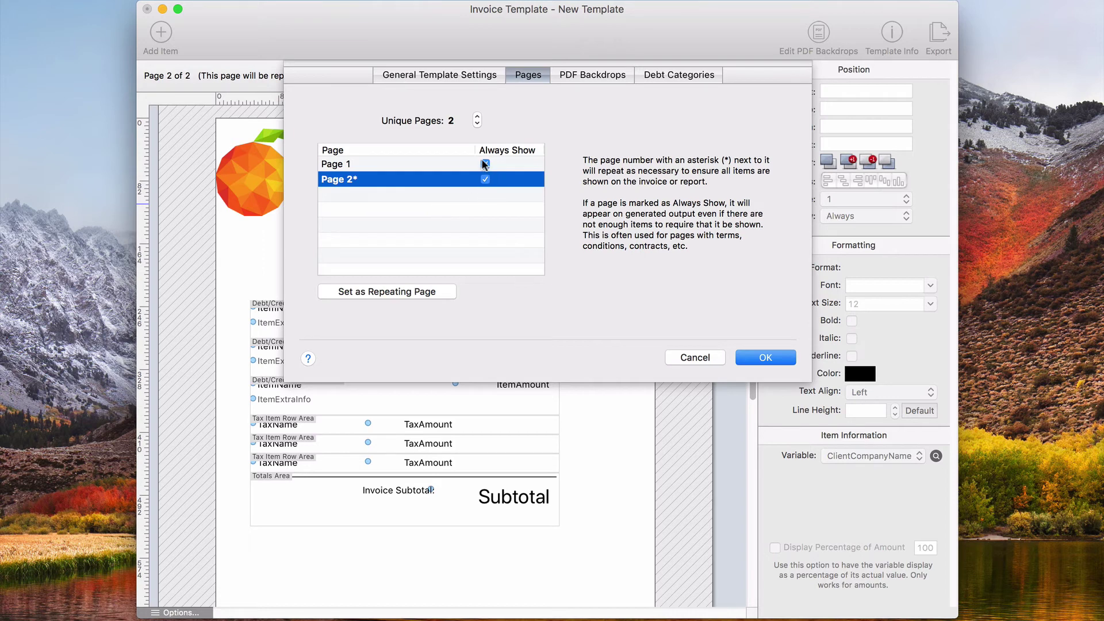
Turn off the Always Show option for page 2.
click(485, 179)
click(485, 180)
click(482, 180)
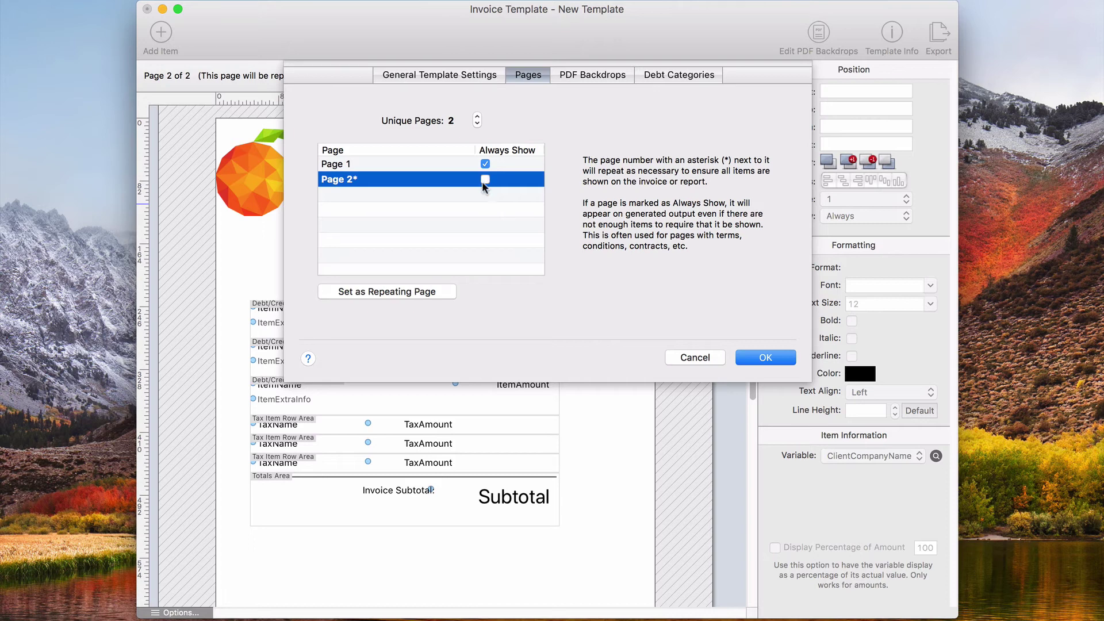
click(432, 243)
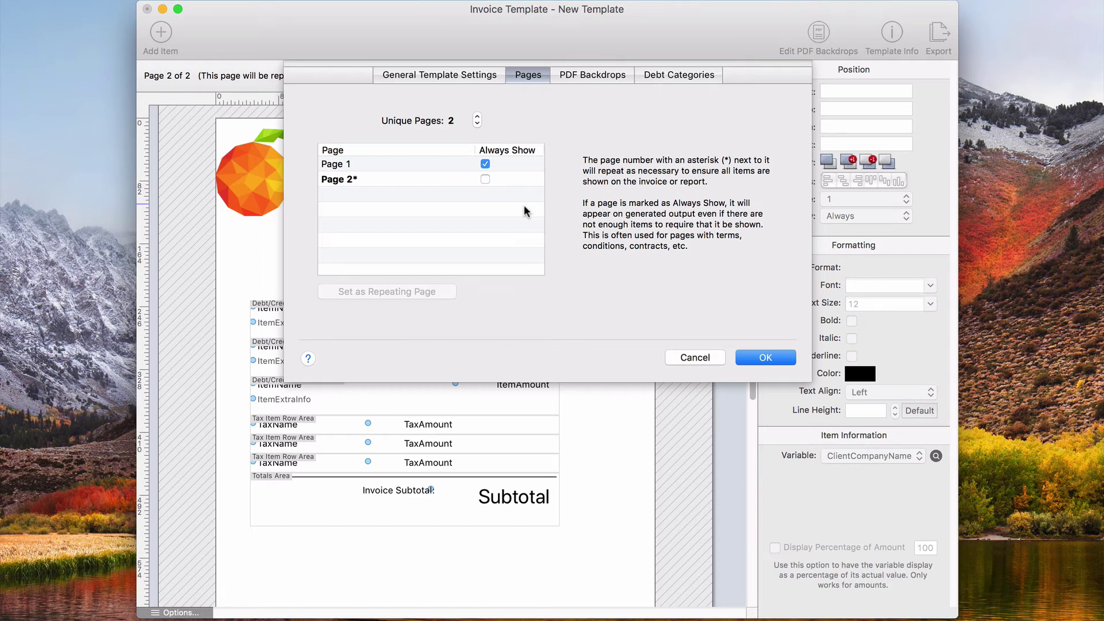
Review the PDF backdrop settings for page 1 and page 2.
click(590, 79)
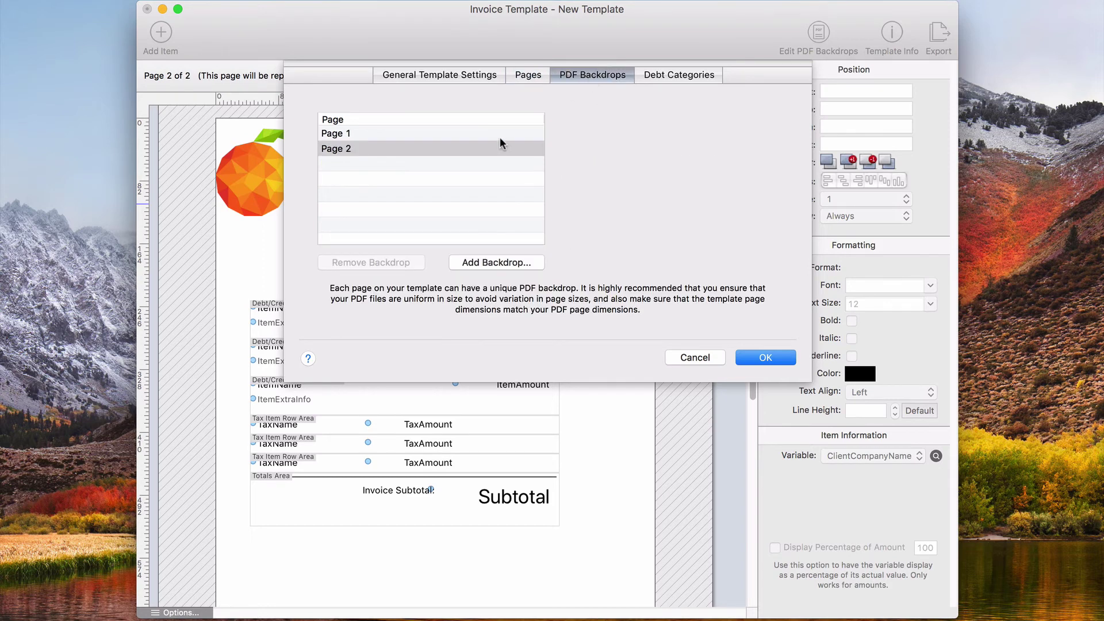
click(463, 134)
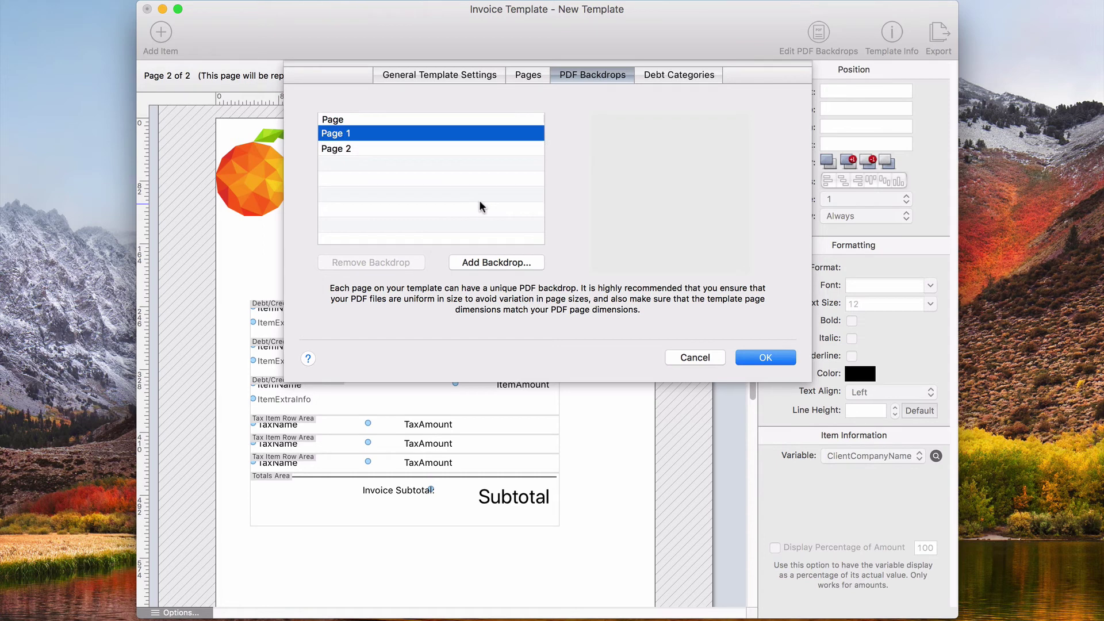
click(438, 153)
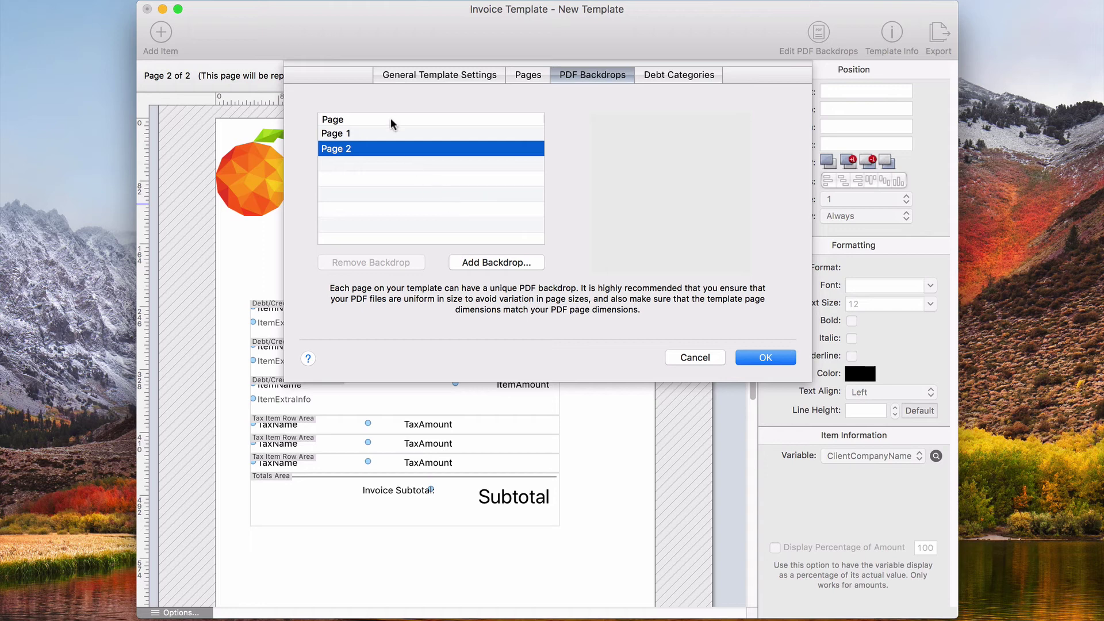
click(388, 133)
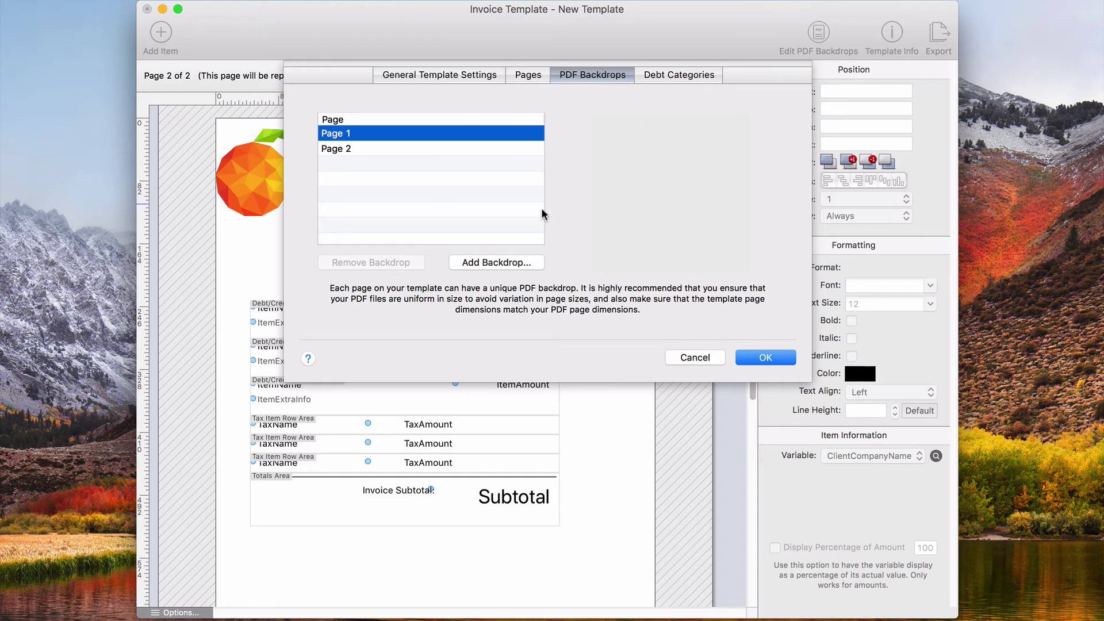
key(Down)
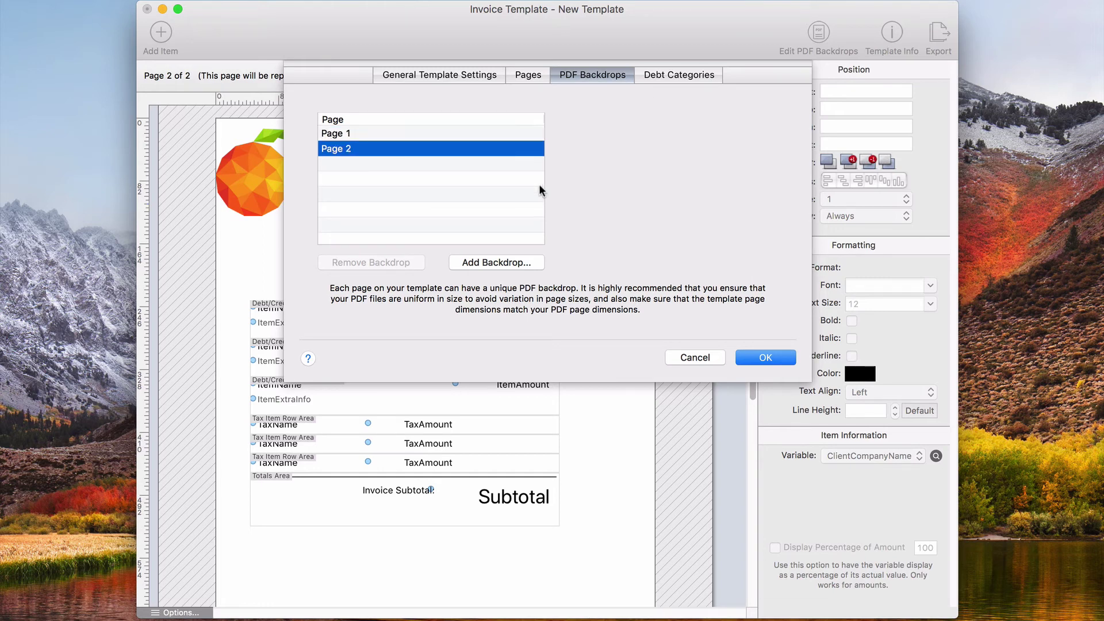
Increase the template's unique pages to 3 and turn on Always Show for page 2.
click(528, 75)
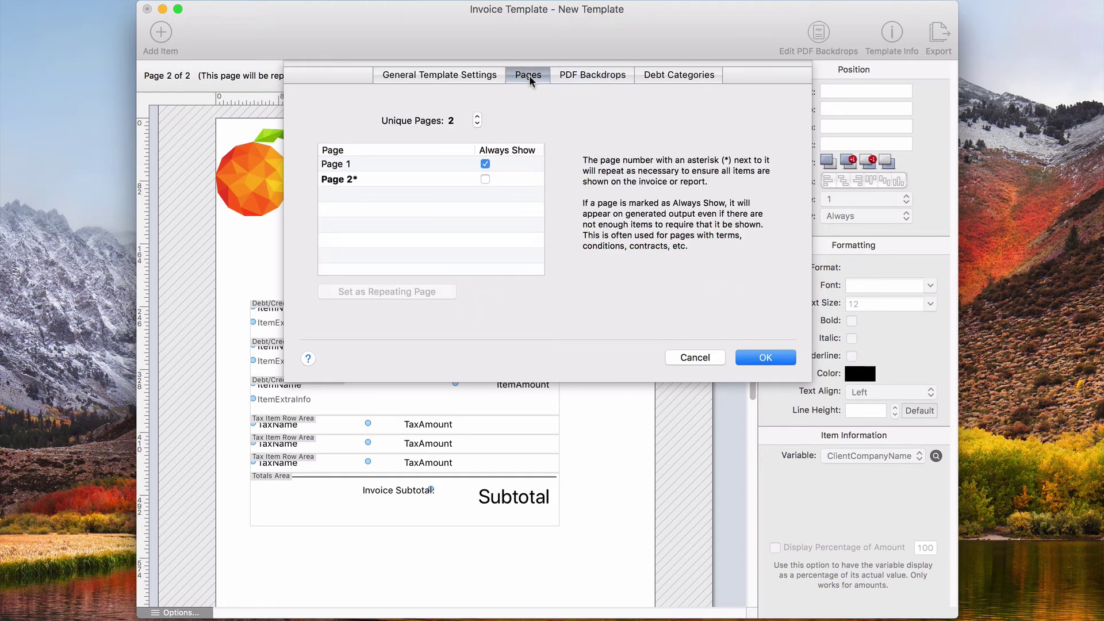
click(478, 116)
click(485, 179)
click(385, 165)
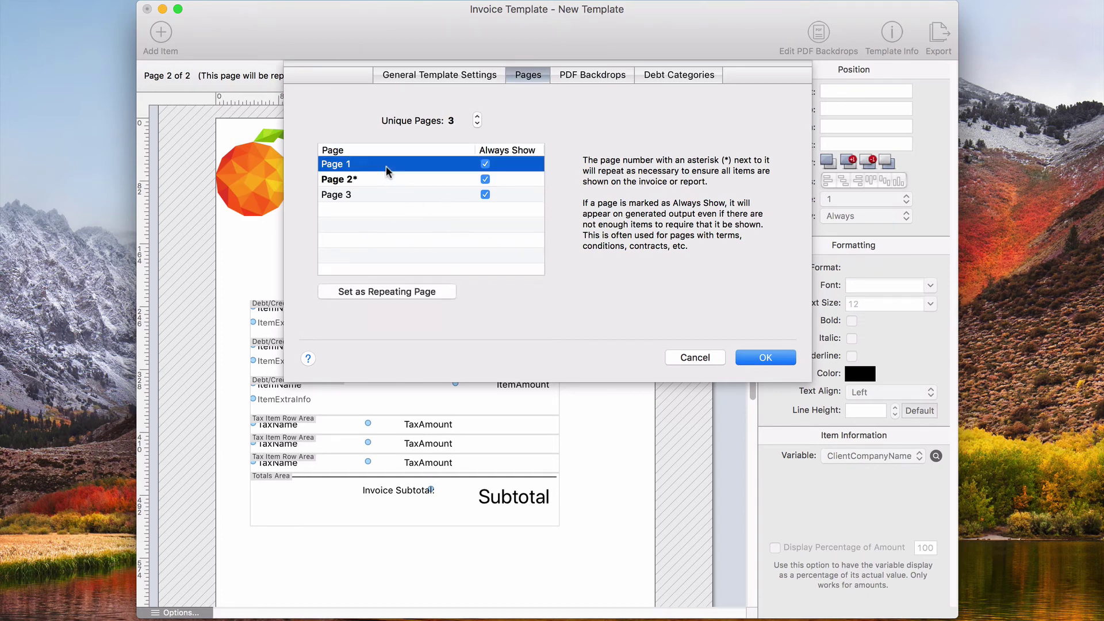
Accept the three-page settings with page 2 repeating, and look over pages 1 and 2 of the template.
click(374, 179)
click(400, 195)
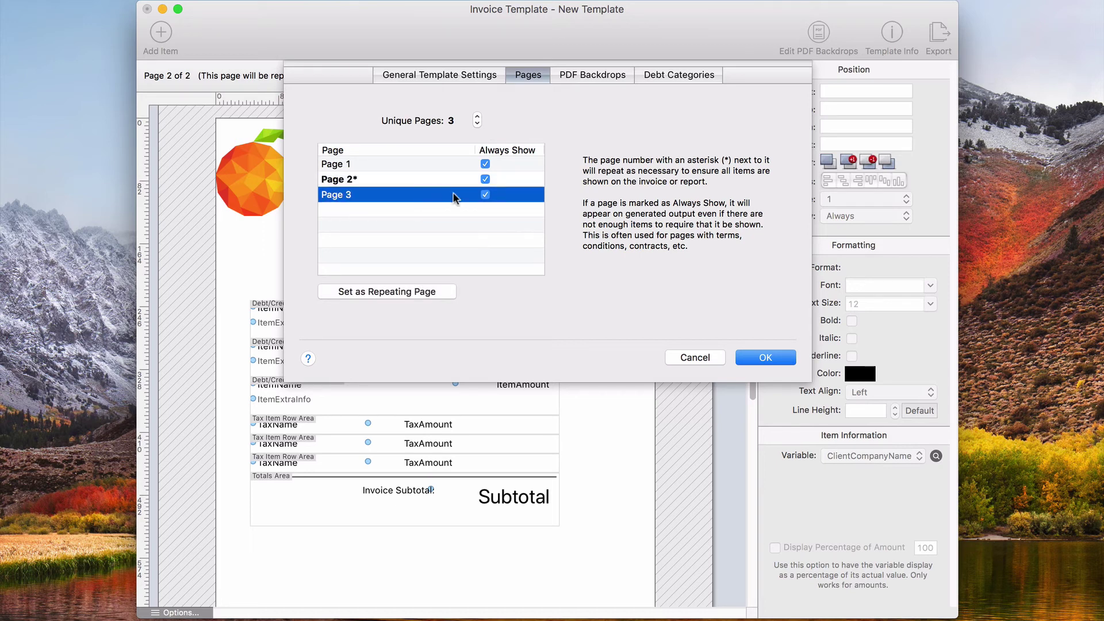
click(782, 358)
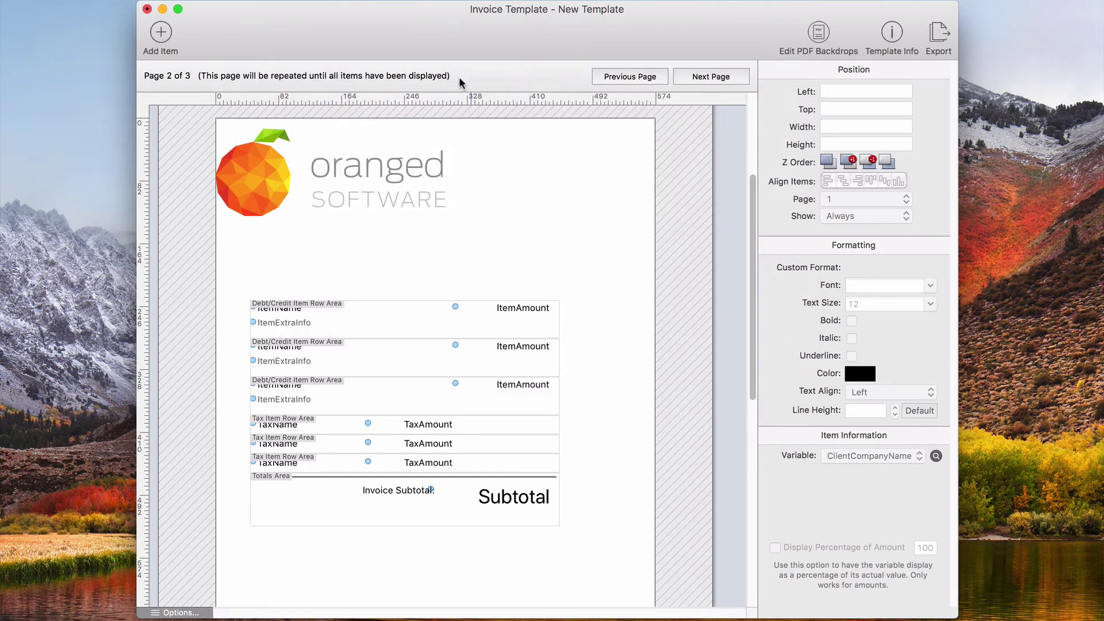
click(615, 77)
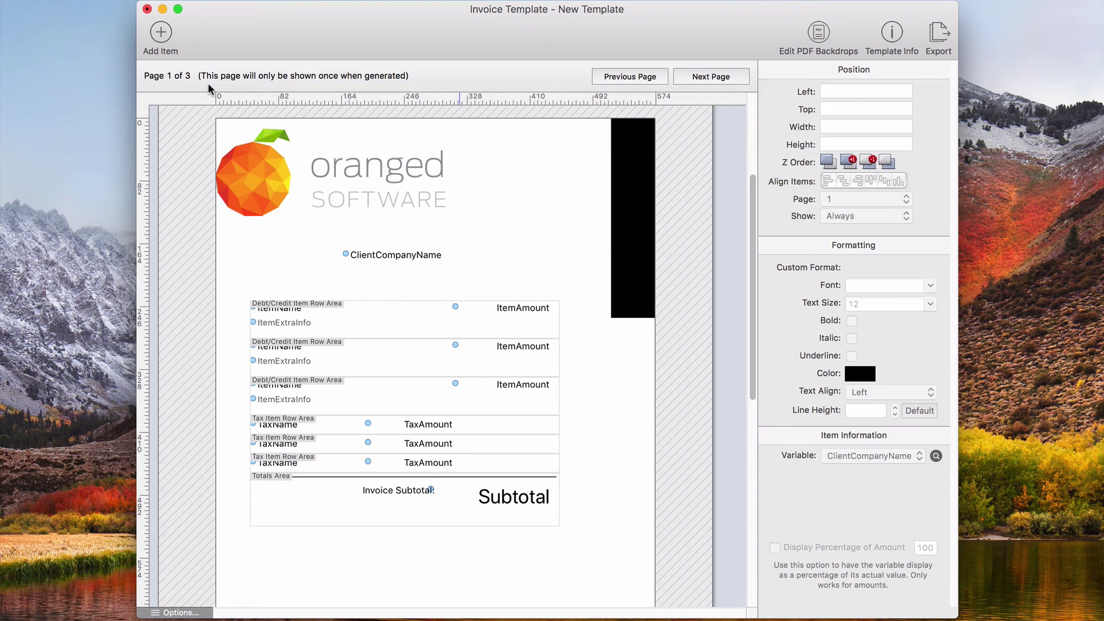
click(704, 77)
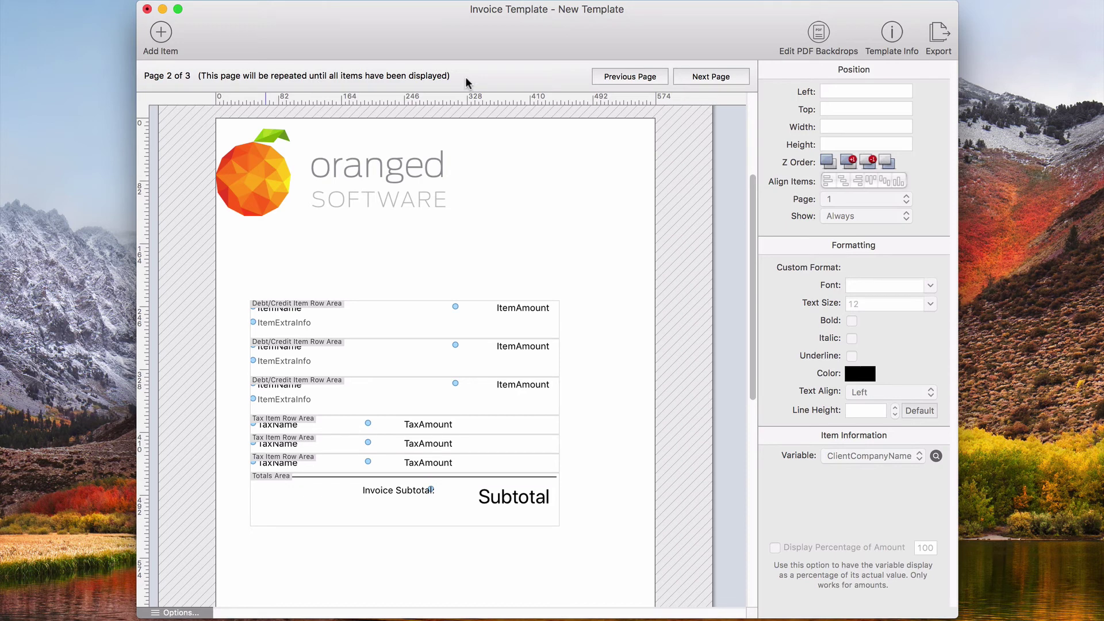
Add a static text item on page 3 at about left 21, top 28, enlarged to about 532 wide and 588 high.
click(688, 76)
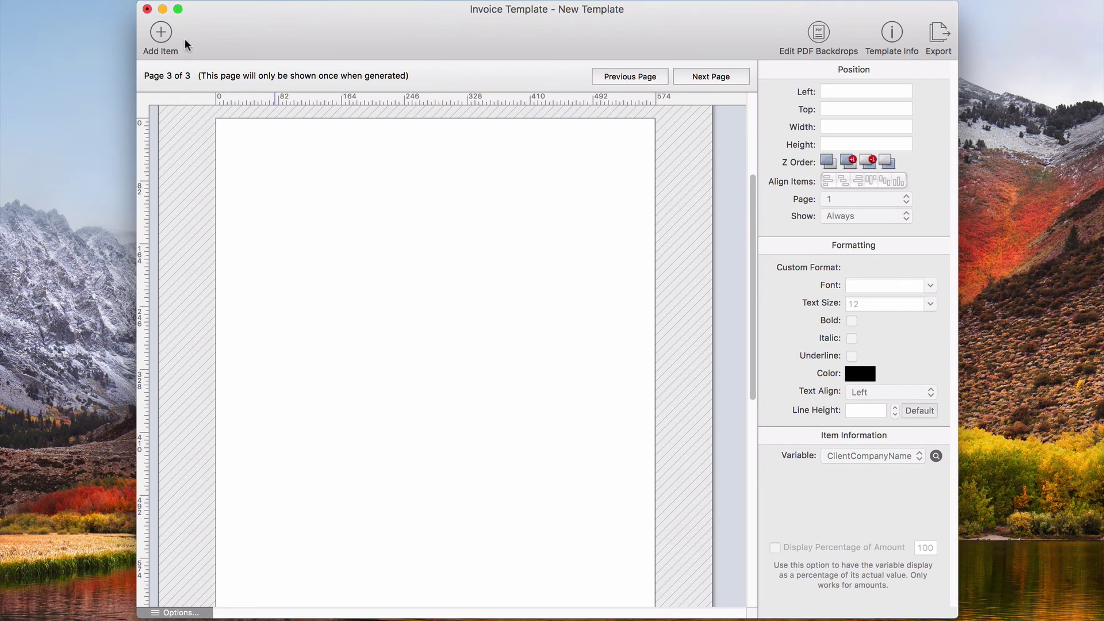
click(161, 34)
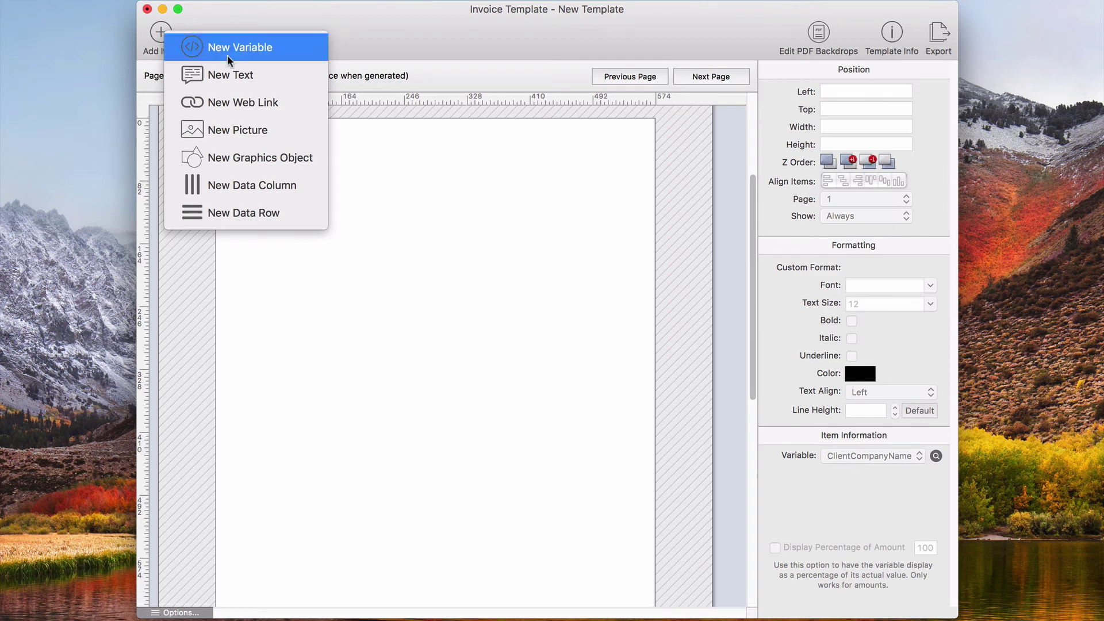
click(235, 75)
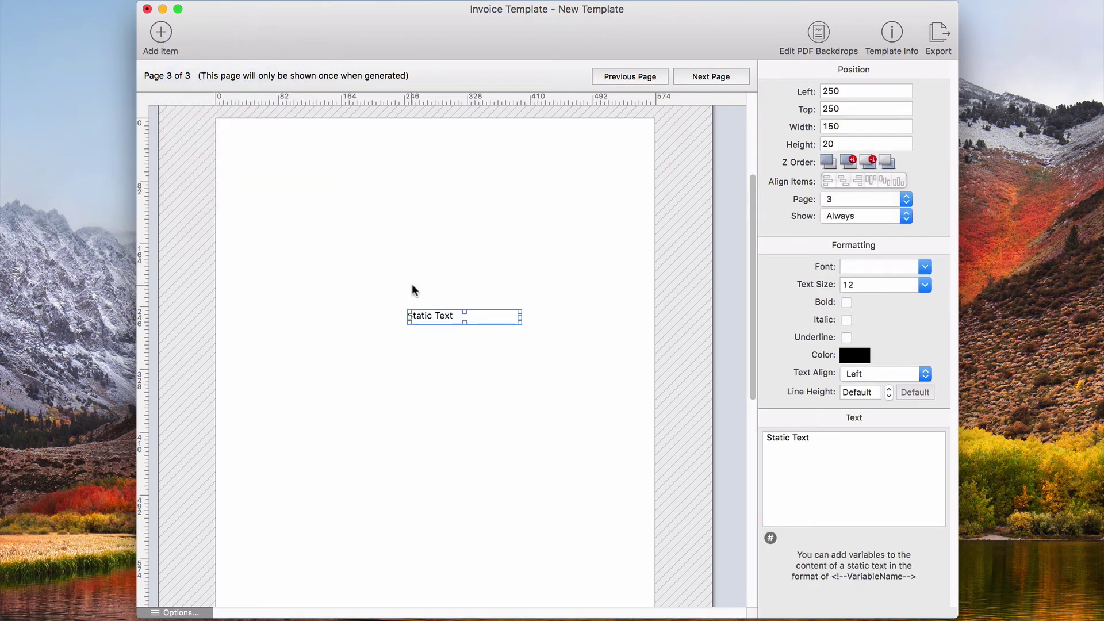
drag(447, 320, 271, 144)
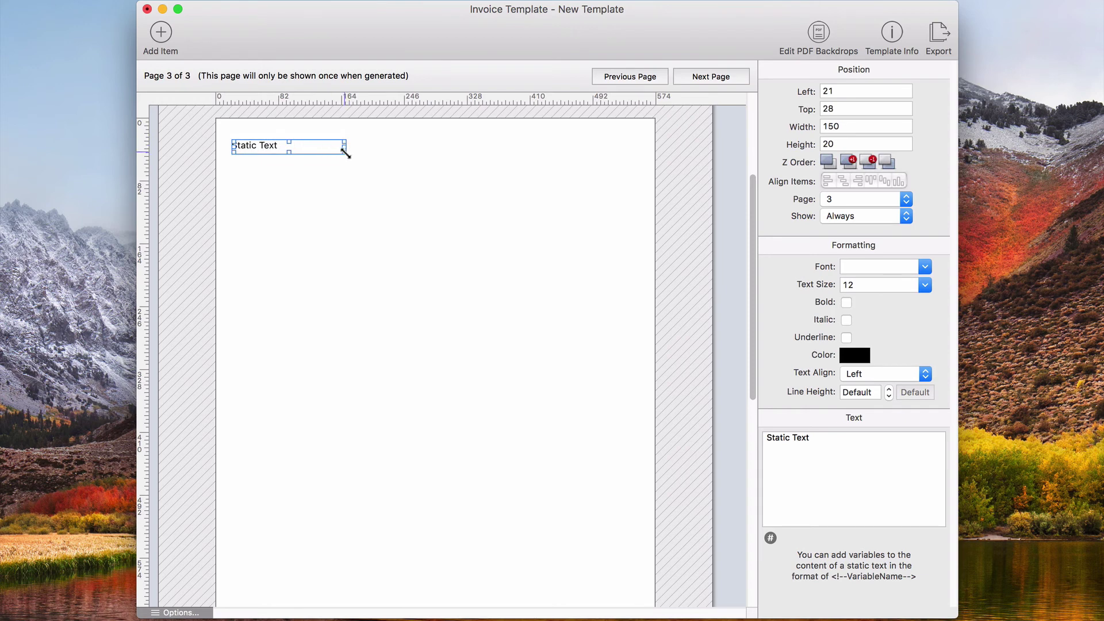
drag(345, 153, 639, 589)
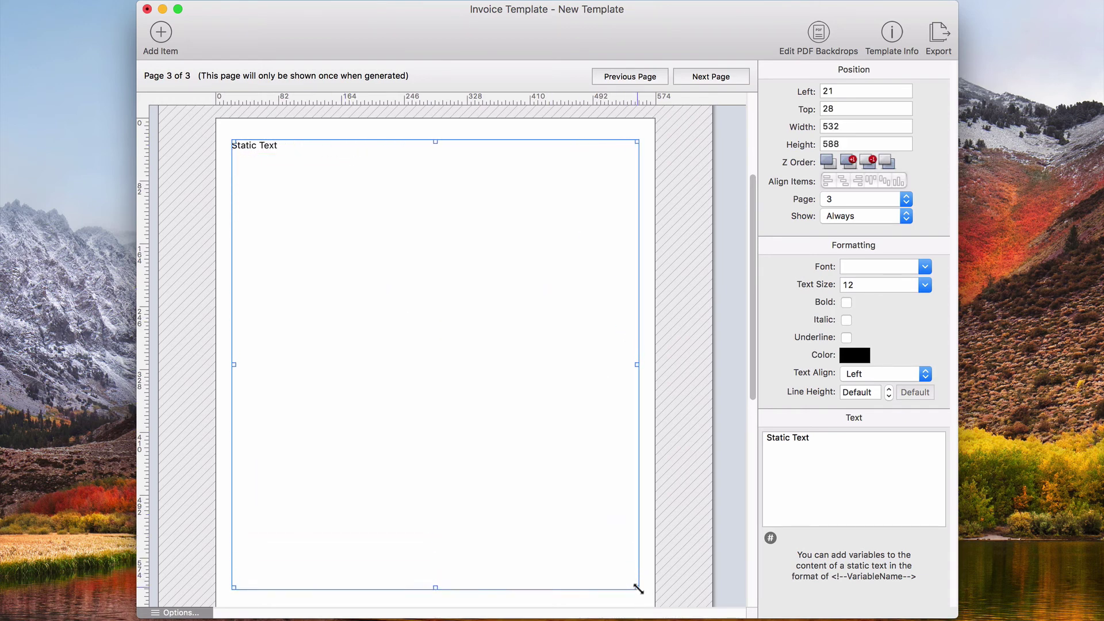
Replace the static text with many repeats of the filler line "fjpsaeoif apse japejf aipoef aoisefj aepsf" and apply it.
drag(844, 476, 773, 368)
text(fjpsaeoif apse japejf aipoef aoisefj aepsf fjpsaeoif apse )
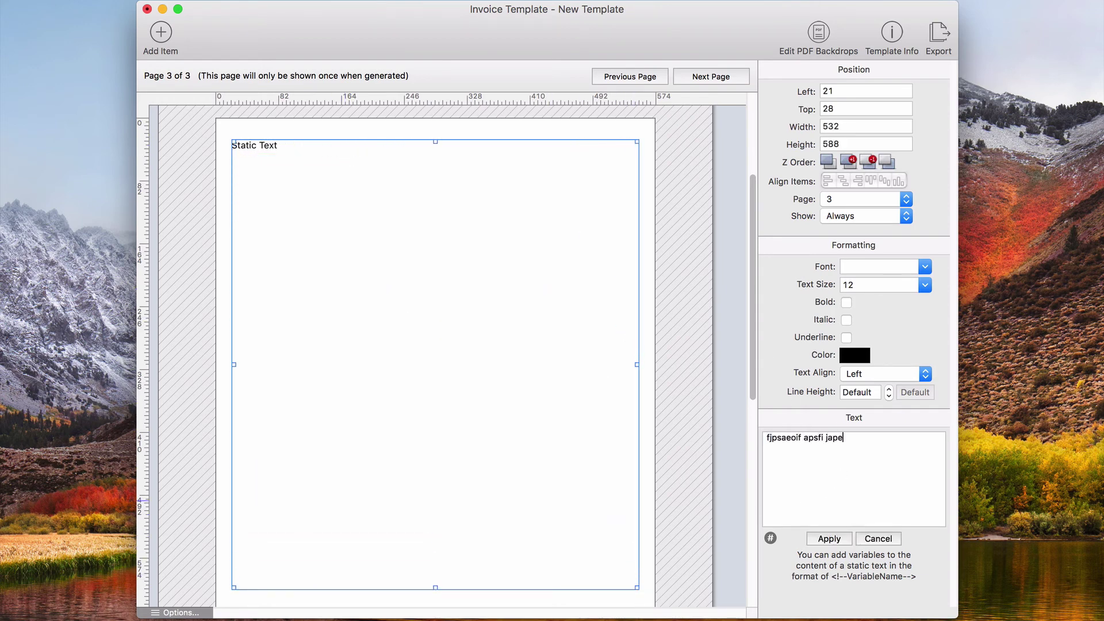
text(japejf aipoef aoisefj aepsf)
key(cmd+a)
key(cmd+c)
key(Right)
key(cmd+v)
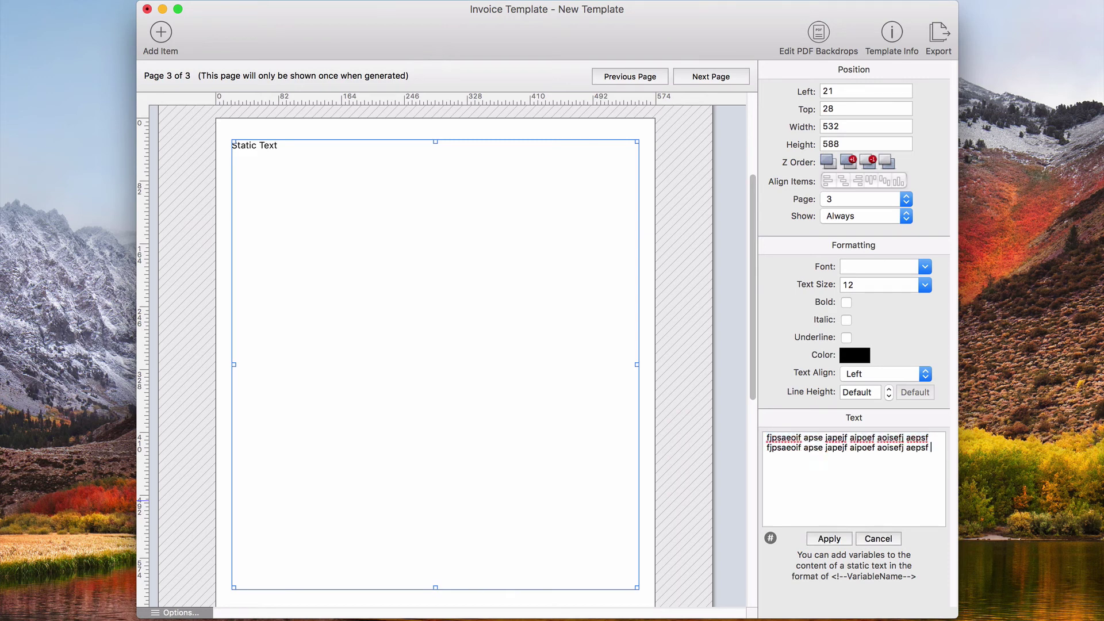
key(super+v)
key(super+v)
key(super+v)
key(super+v)
key(super+v)
key(super+v)
key(super+v)
key(super+v)
key(super+v)
key(super+v)
key(super+v)
key(super+a)
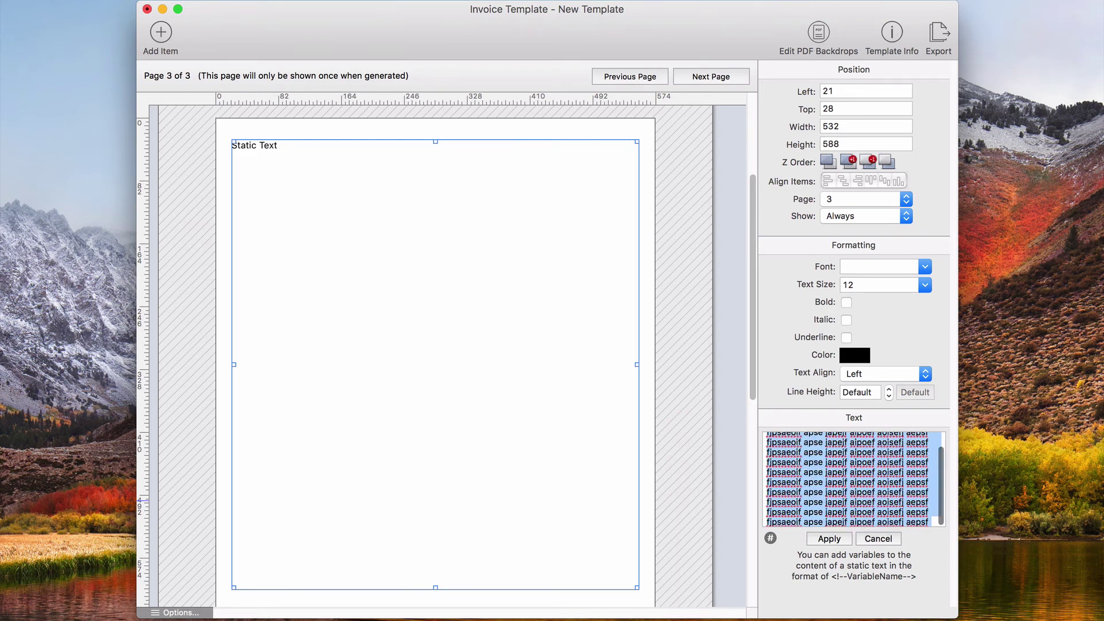
key(Right)
click(828, 539)
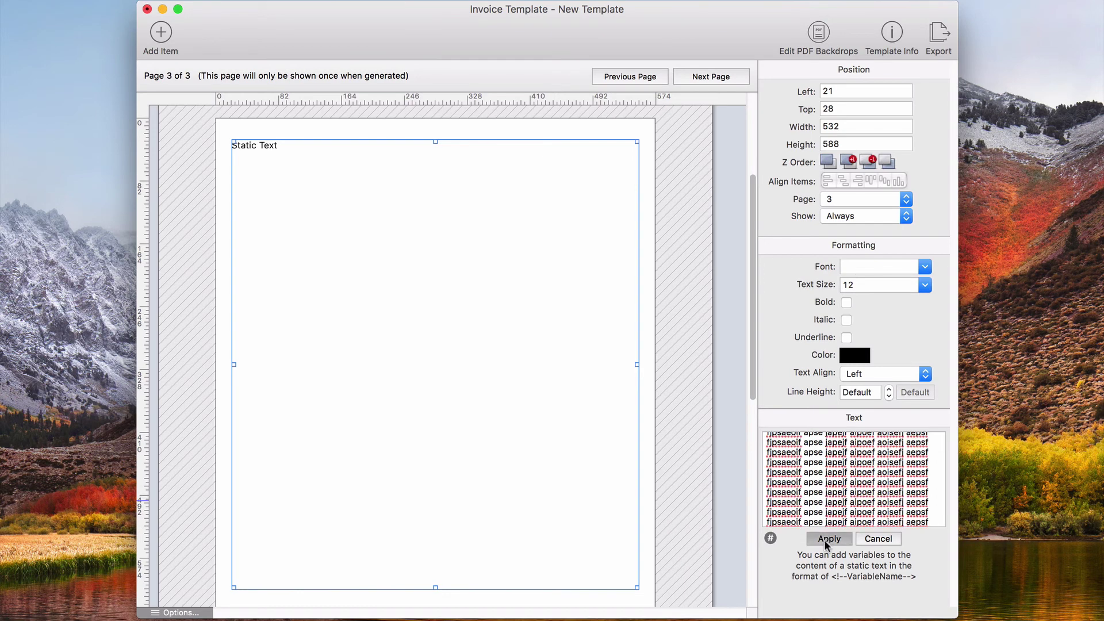
click(676, 457)
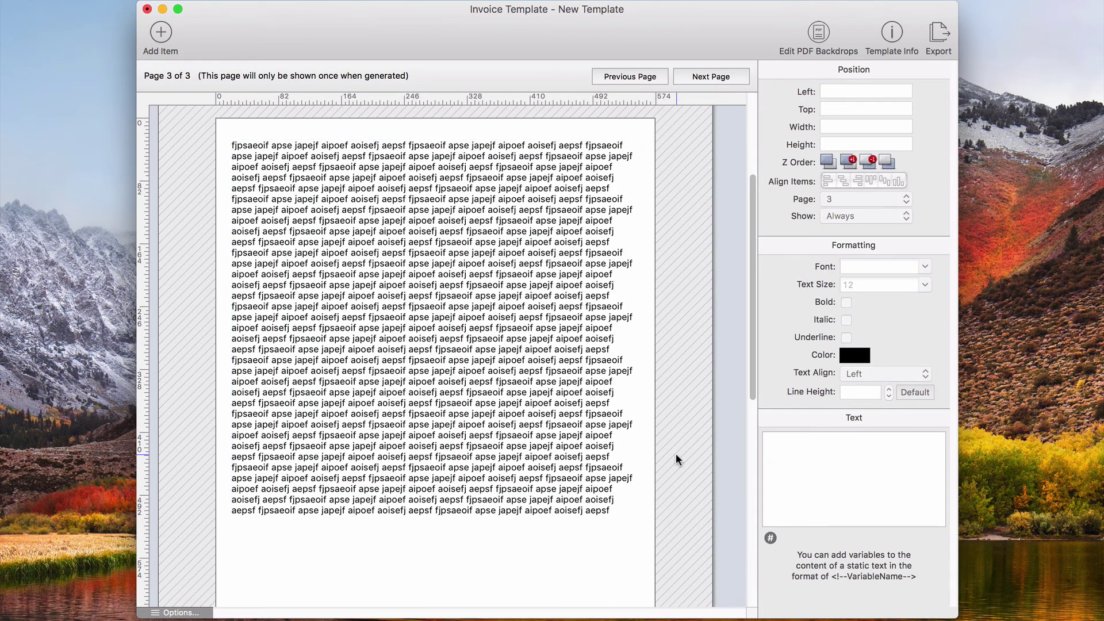
On page 1, shift the combo data row aside and add a data column at about left 26, top 239.
click(696, 76)
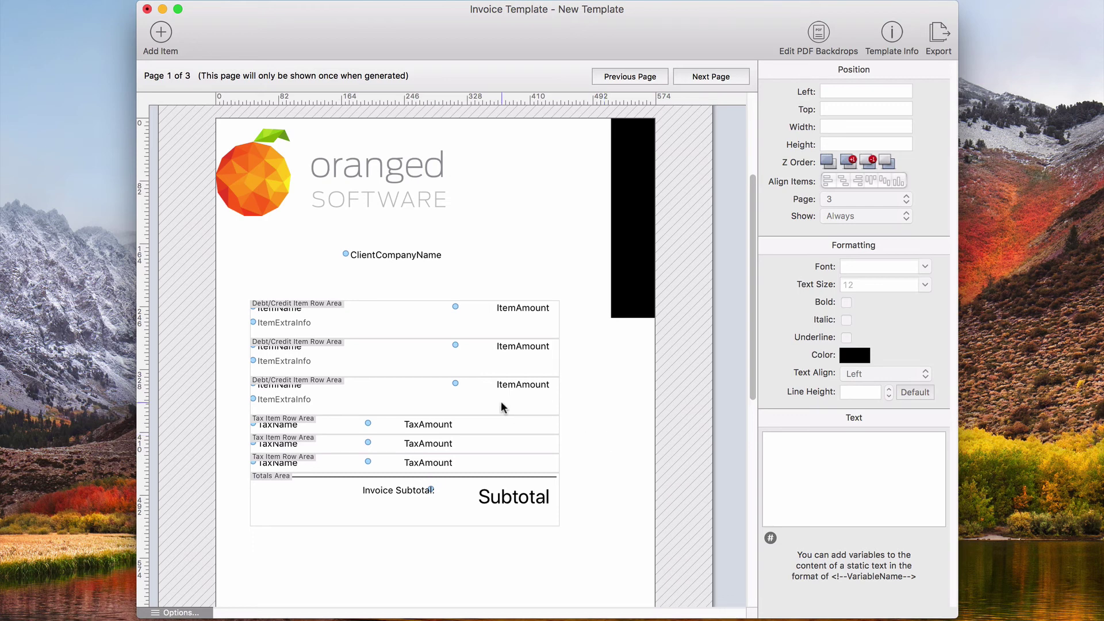
drag(478, 392, 547, 405)
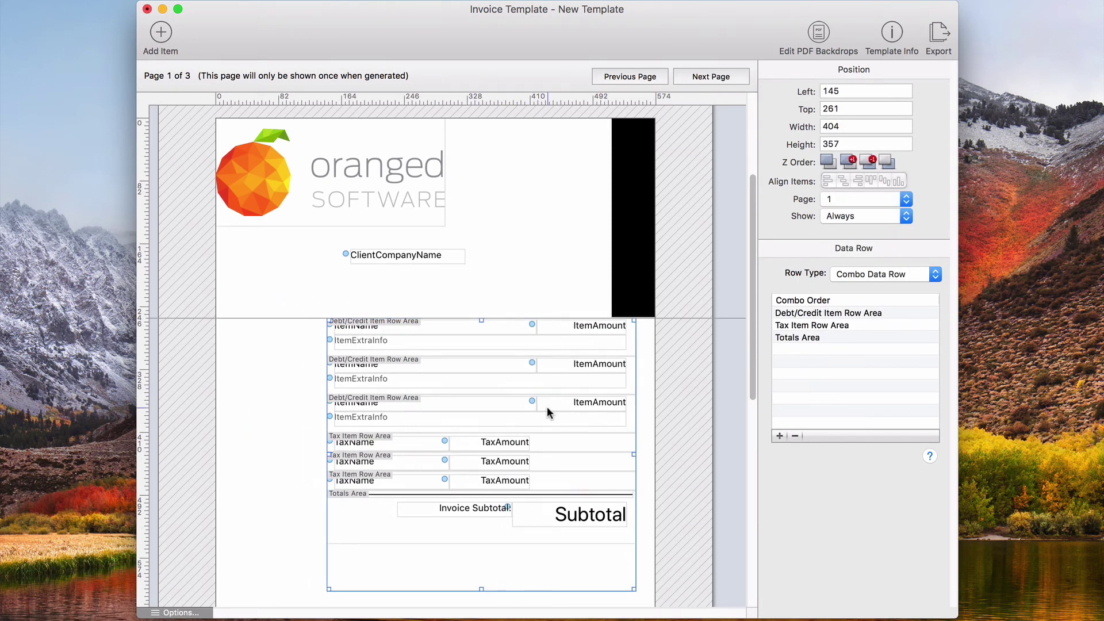
click(221, 128)
click(169, 34)
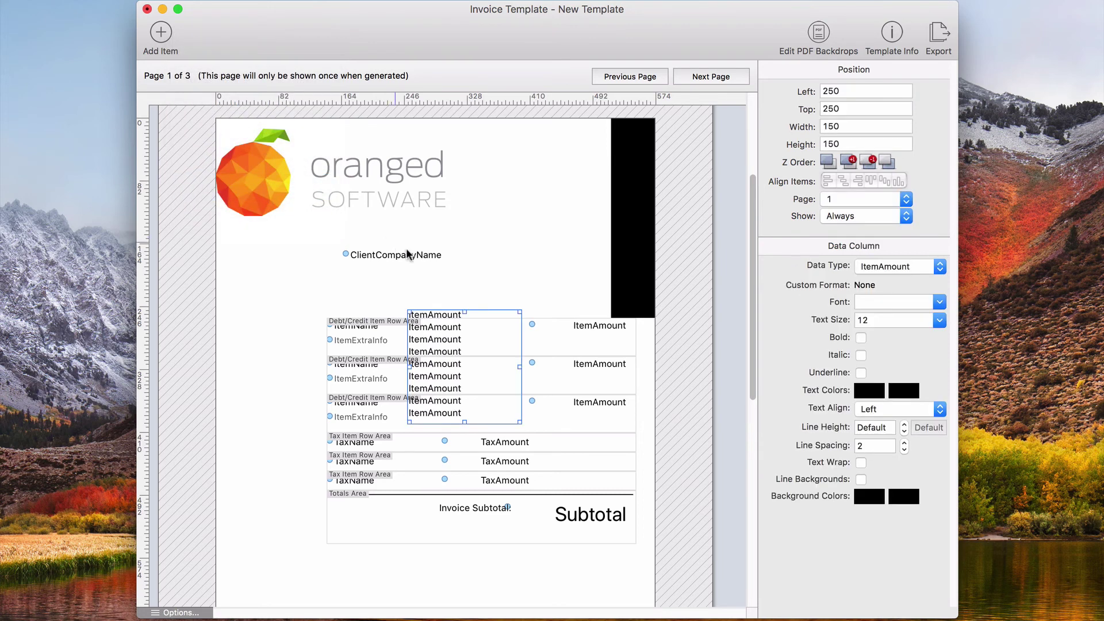
drag(440, 313, 266, 304)
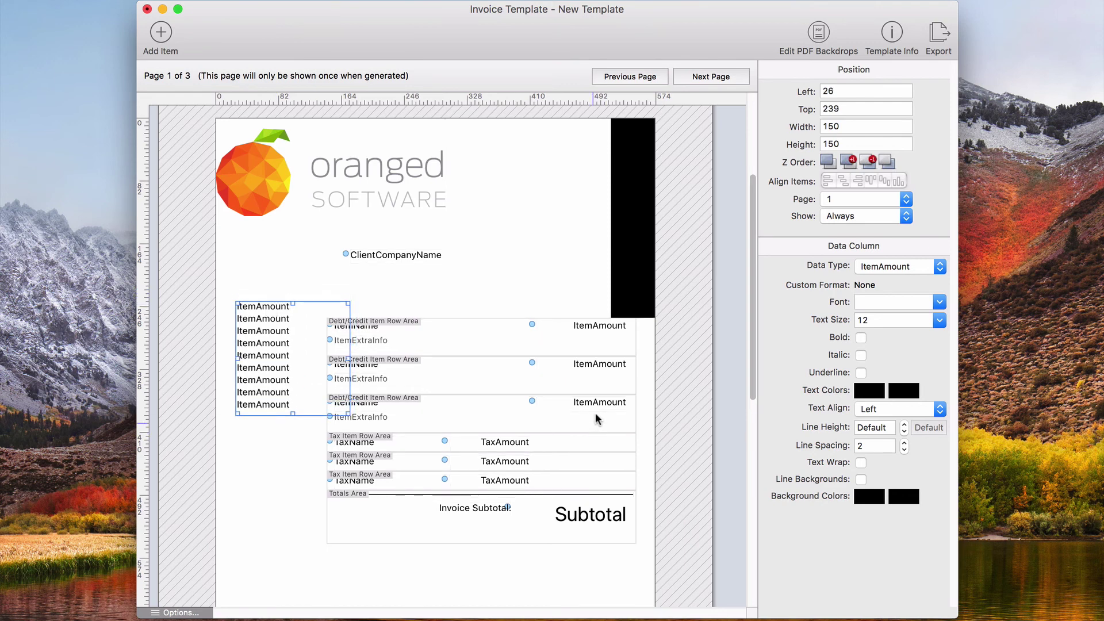
Move the combo data row to about left 26, top 417, and the data column above it to about left 43, top 232.
drag(595, 412, 506, 527)
scroll(636, 515, down, 4)
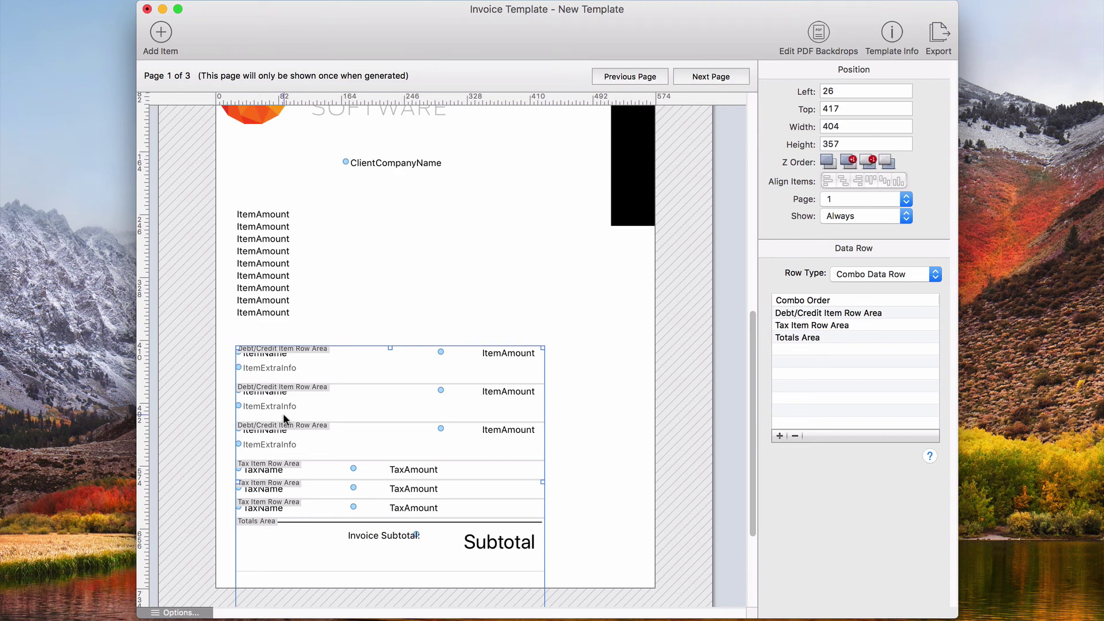
mouse_move(263, 236)
mouse_down()
mouse_move(299, 235)
mouse_move(277, 232)
mouse_up()
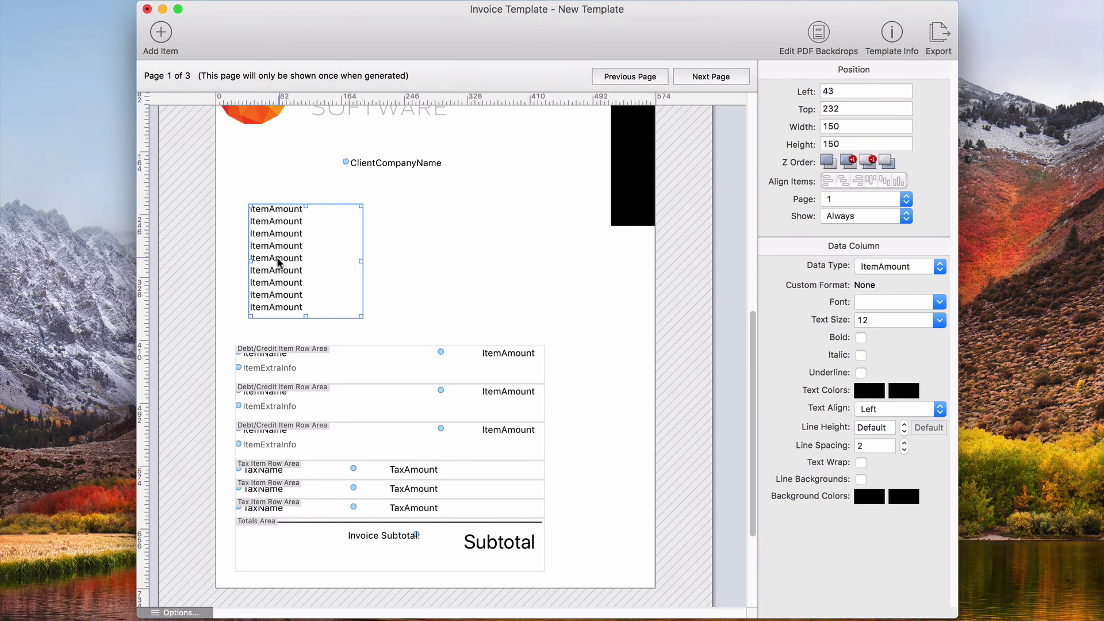
Add a second data column directly beside the first one, at left 193, top 232.
click(162, 36)
click(311, 213)
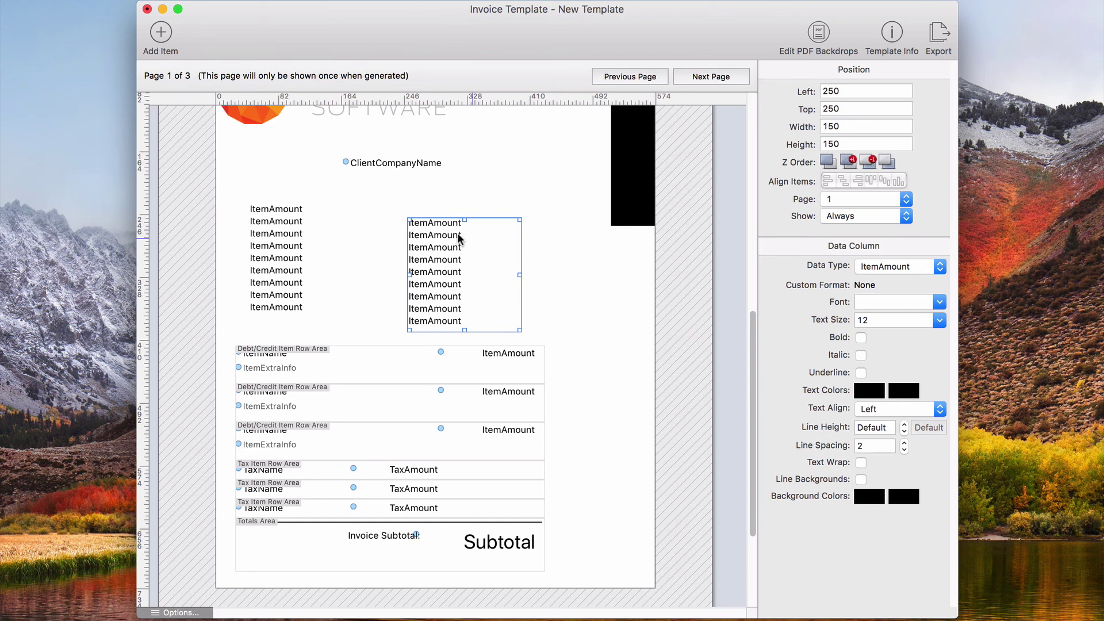
drag(473, 238, 431, 224)
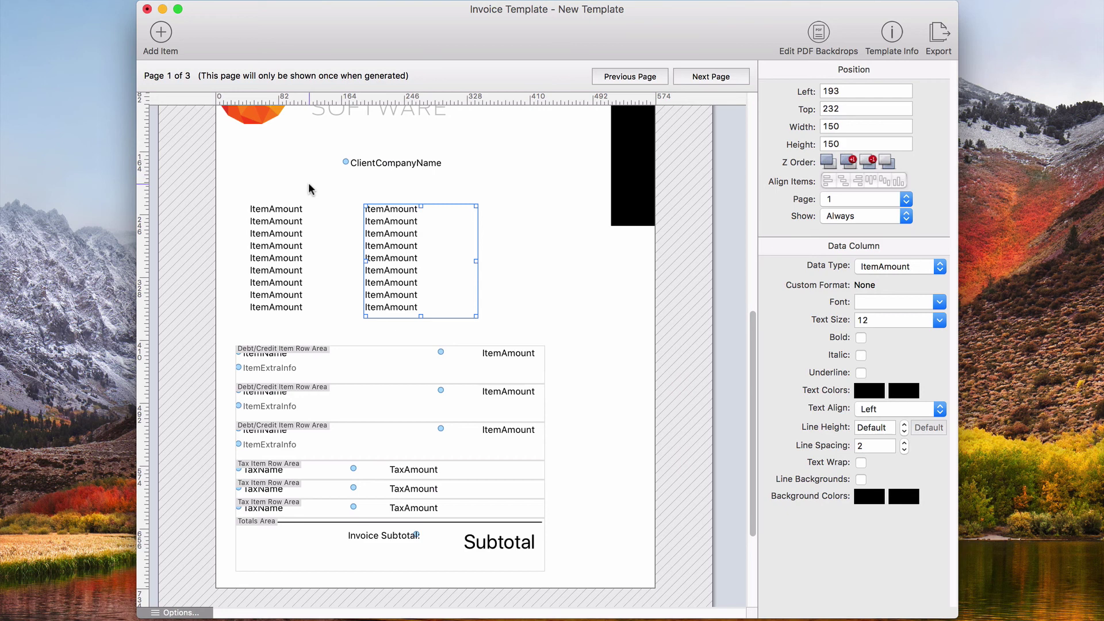
Set the first data column's data type to ItemName.
click(877, 267)
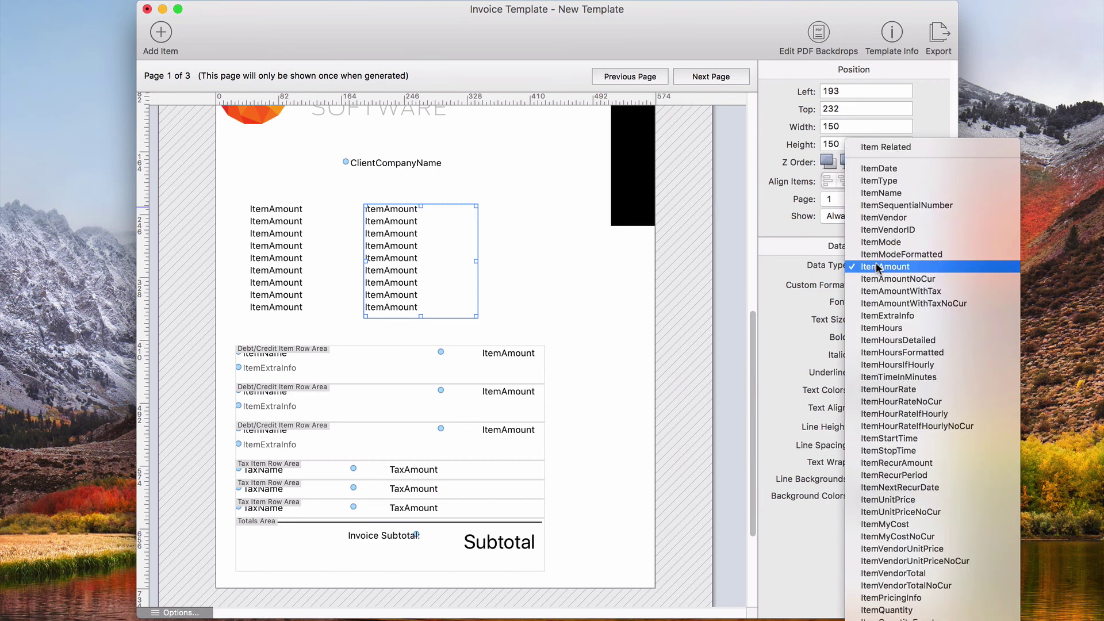
click(604, 204)
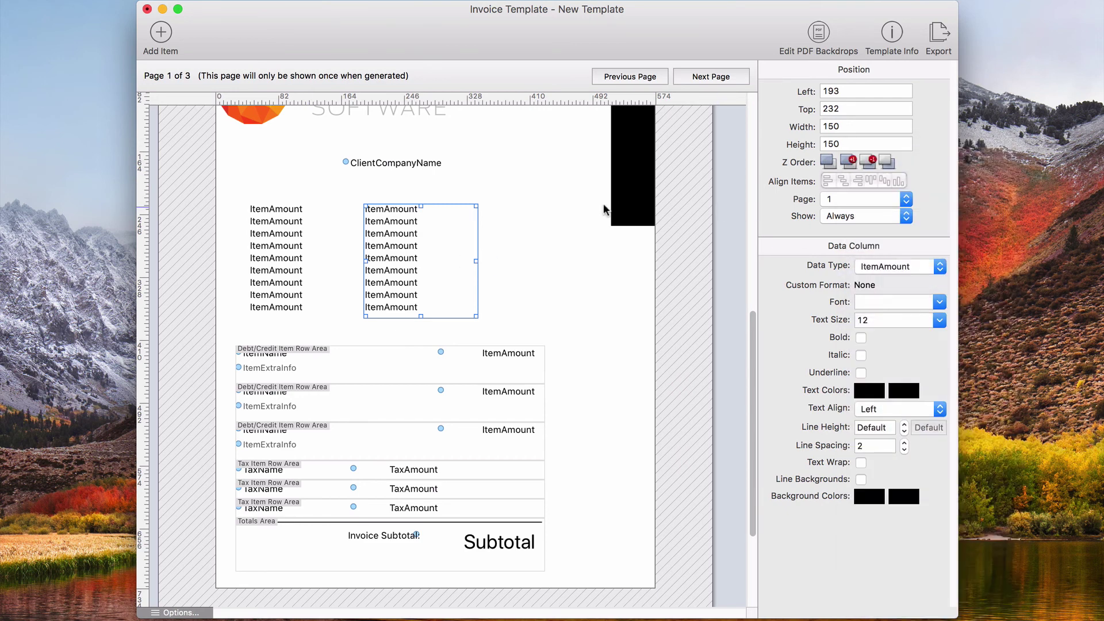
click(305, 220)
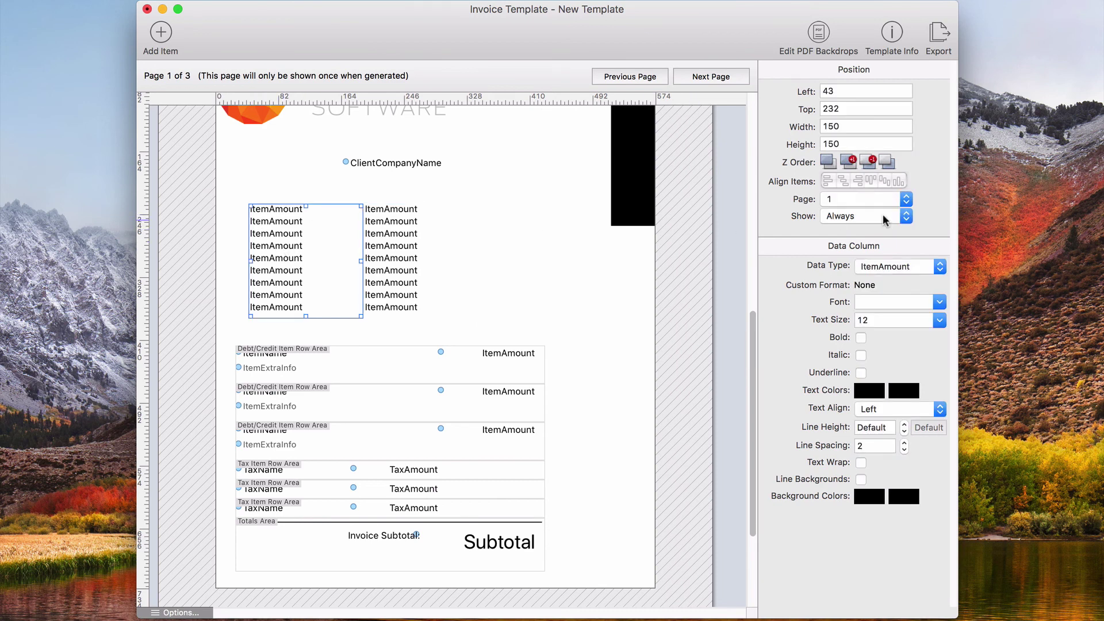
click(909, 269)
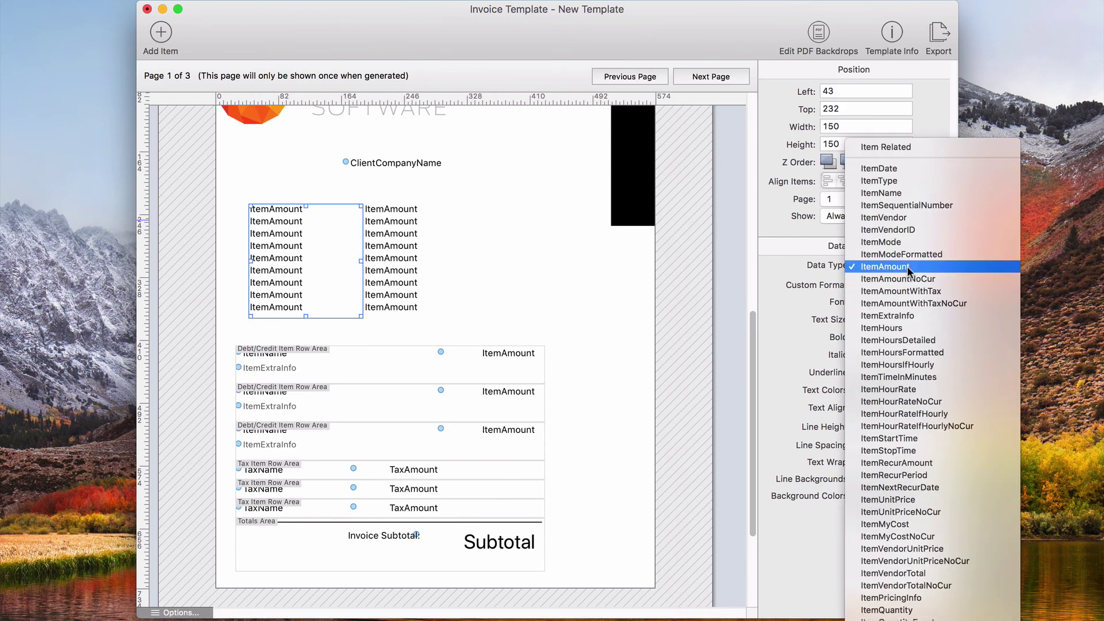
click(939, 195)
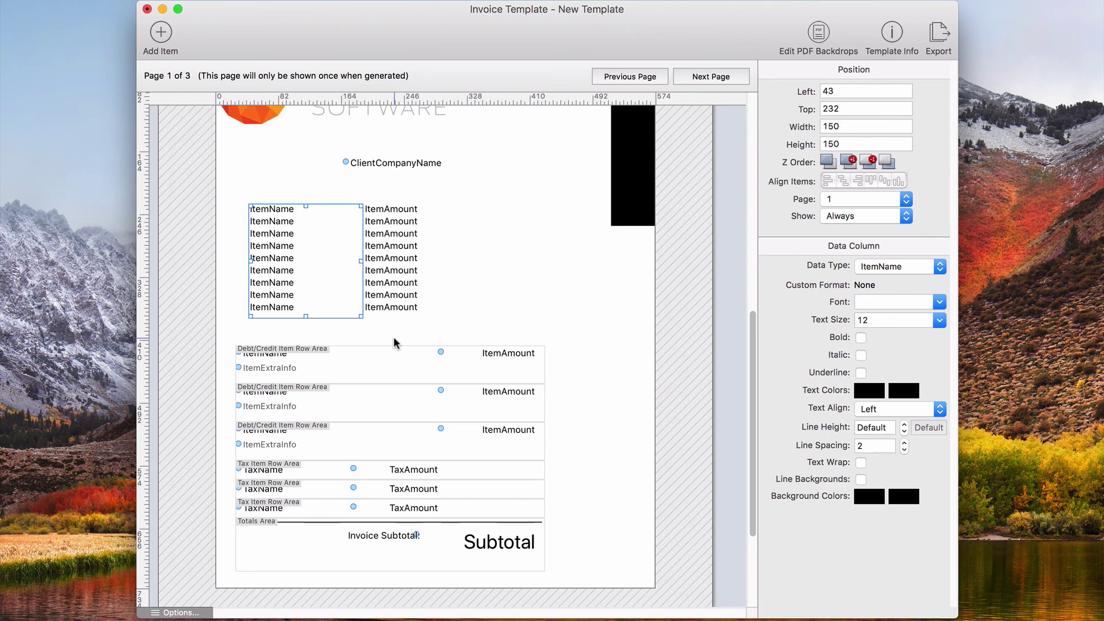
Set the first data column's data type to TaxName and the second column's to TaxAmount.
click(868, 266)
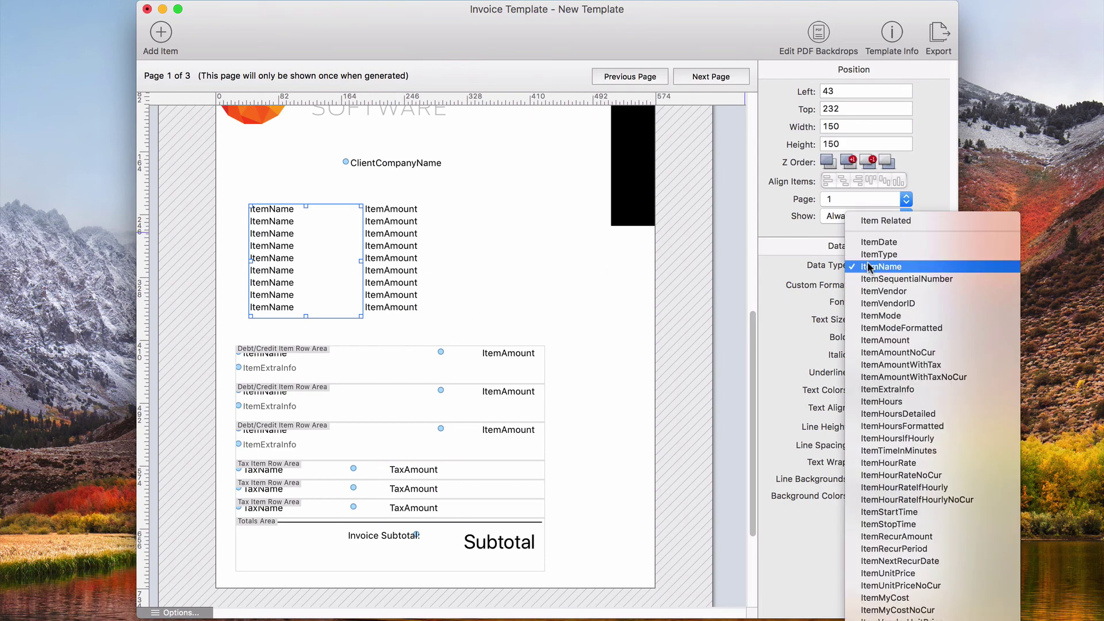
scroll(894, 353, down, 15)
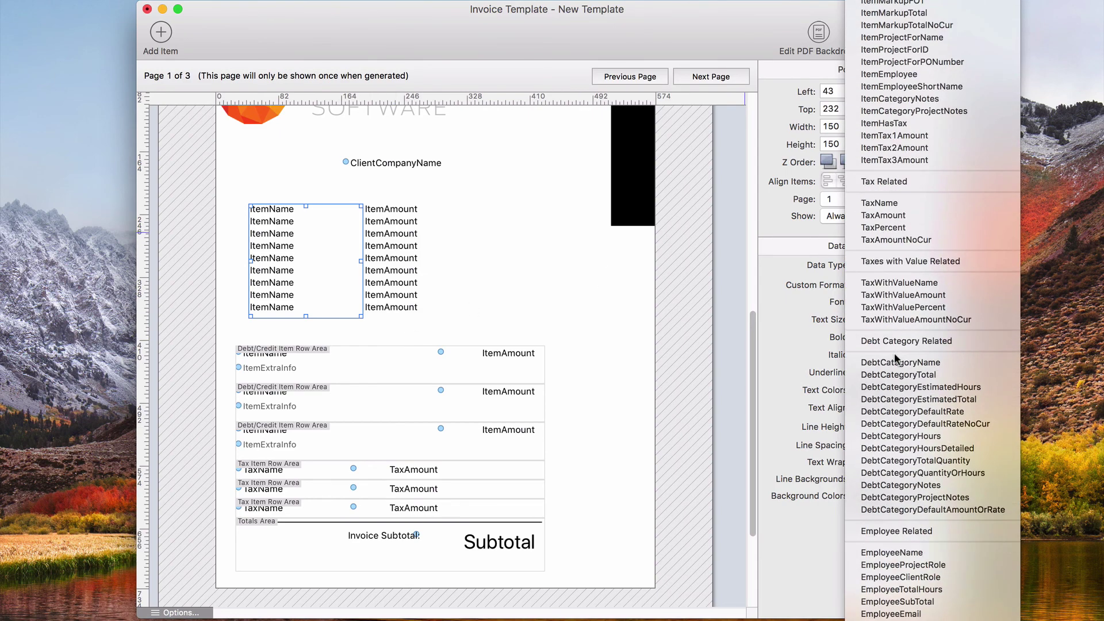
click(906, 201)
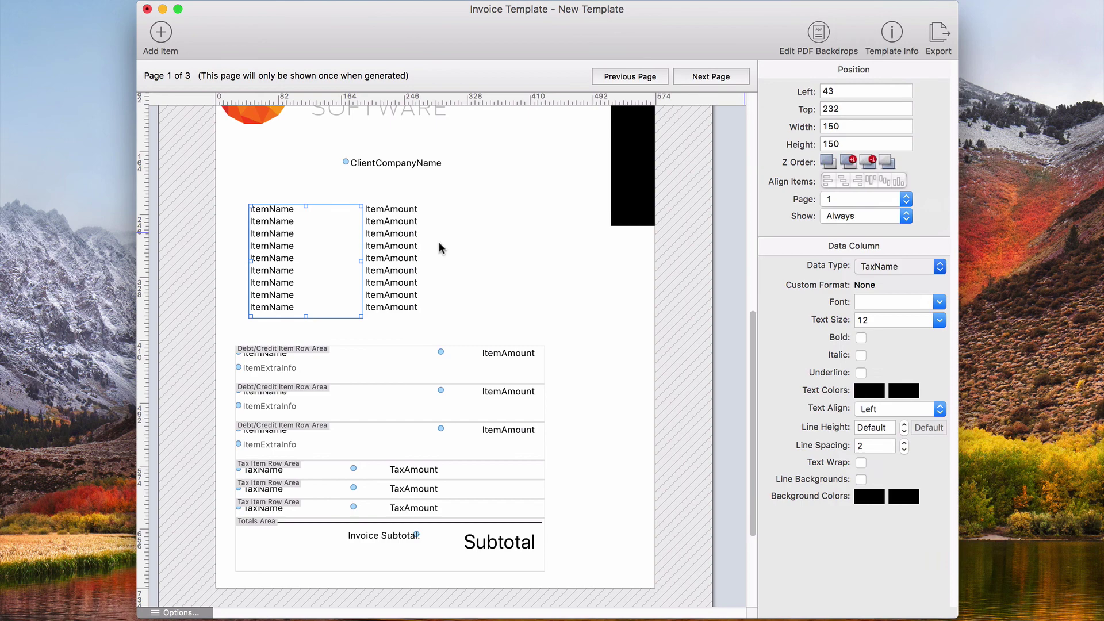
click(386, 223)
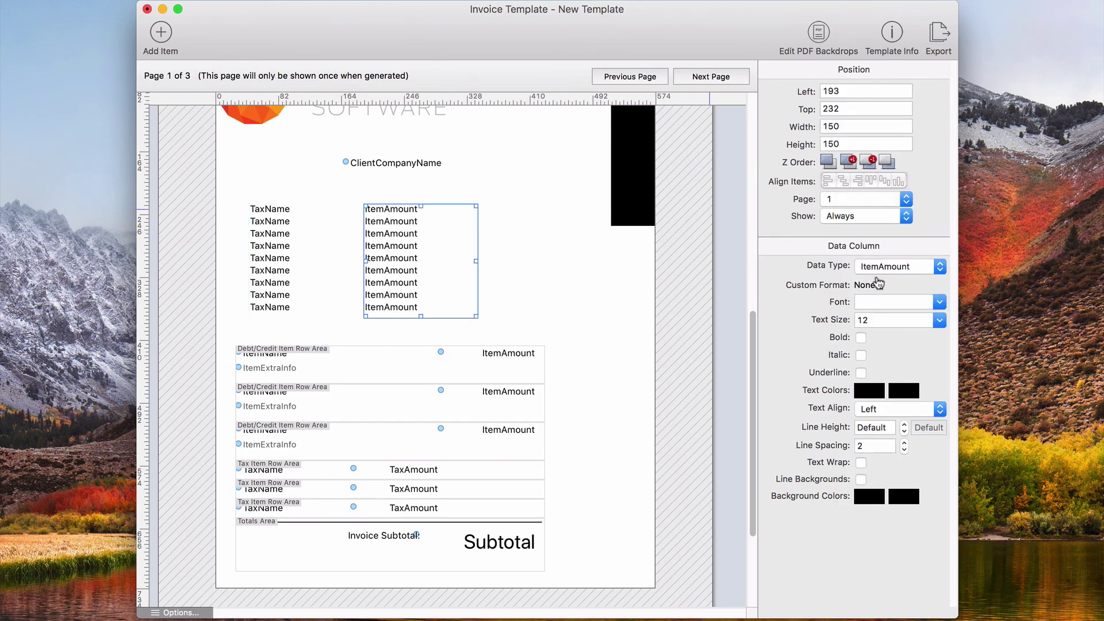
click(891, 268)
scroll(905, 440, down, 5)
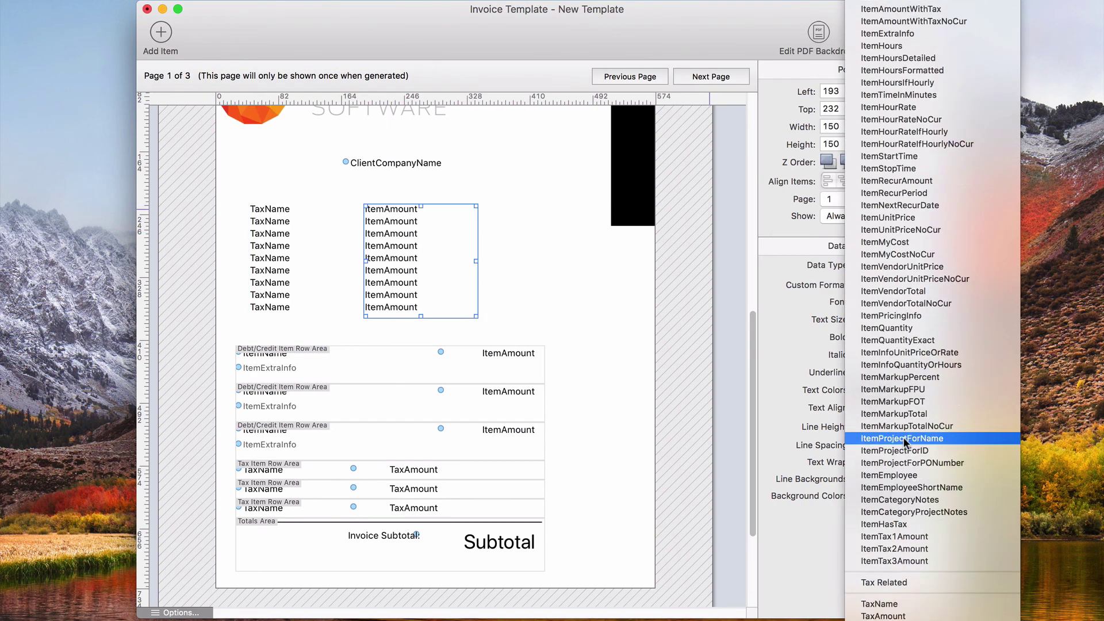
scroll(905, 439, down, 8)
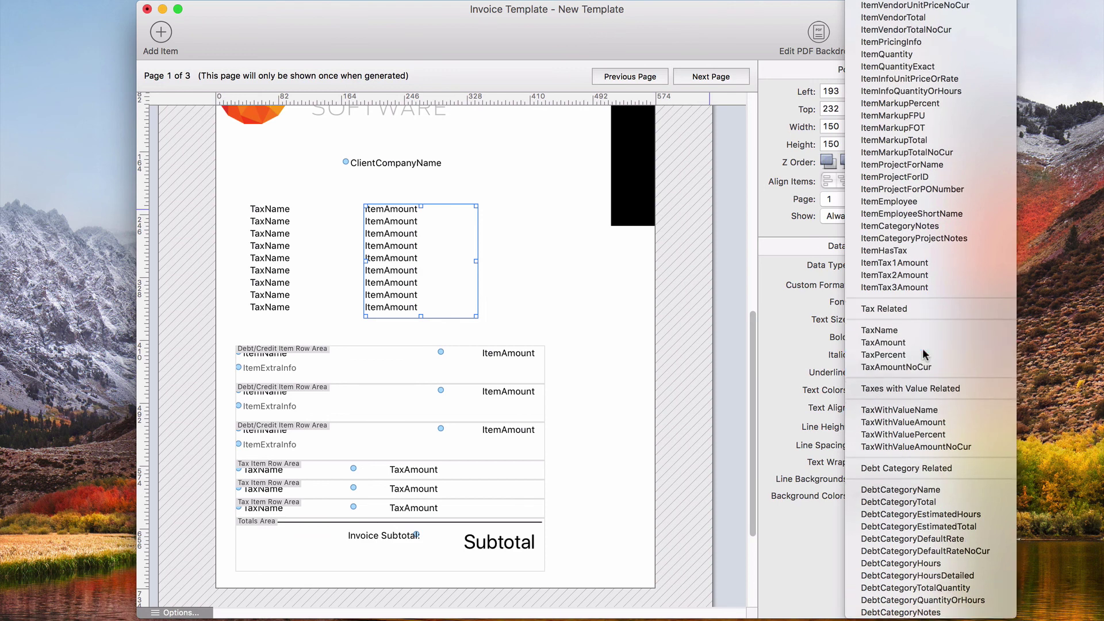
click(924, 345)
Shorten the TaxAmount and TaxName data columns to a height of 42 each so they match.
drag(421, 316, 442, 234)
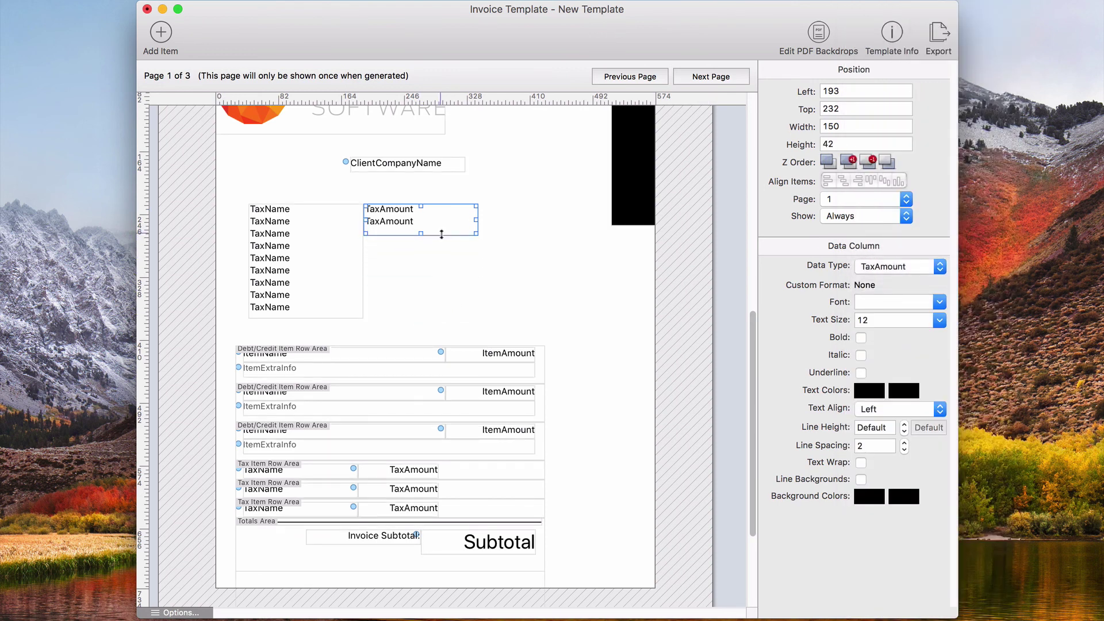
click(313, 276)
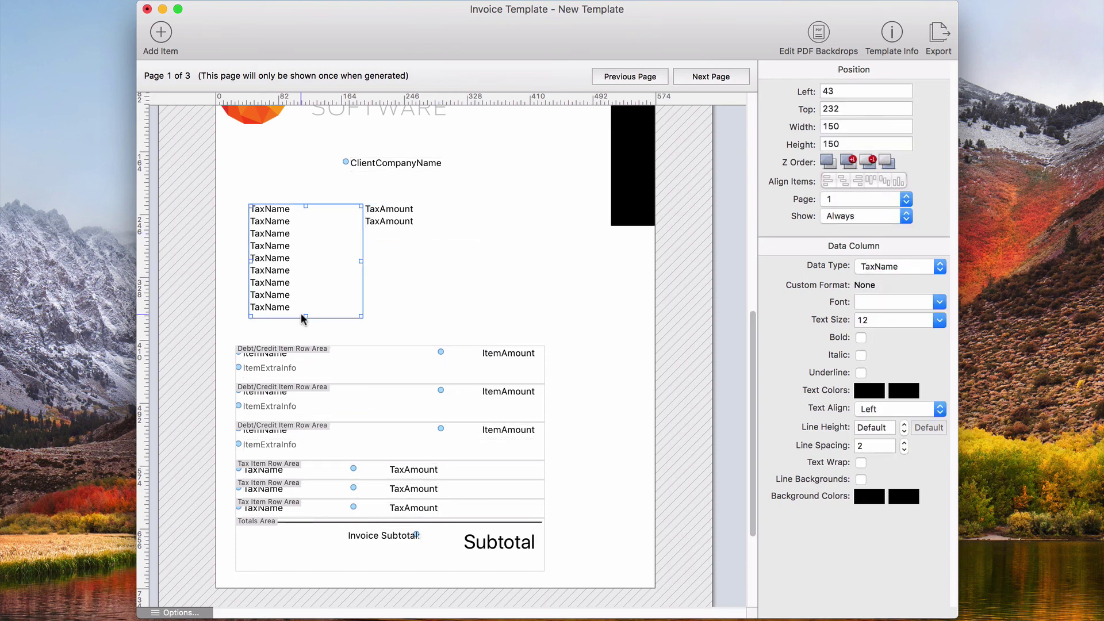
drag(301, 319, 321, 231)
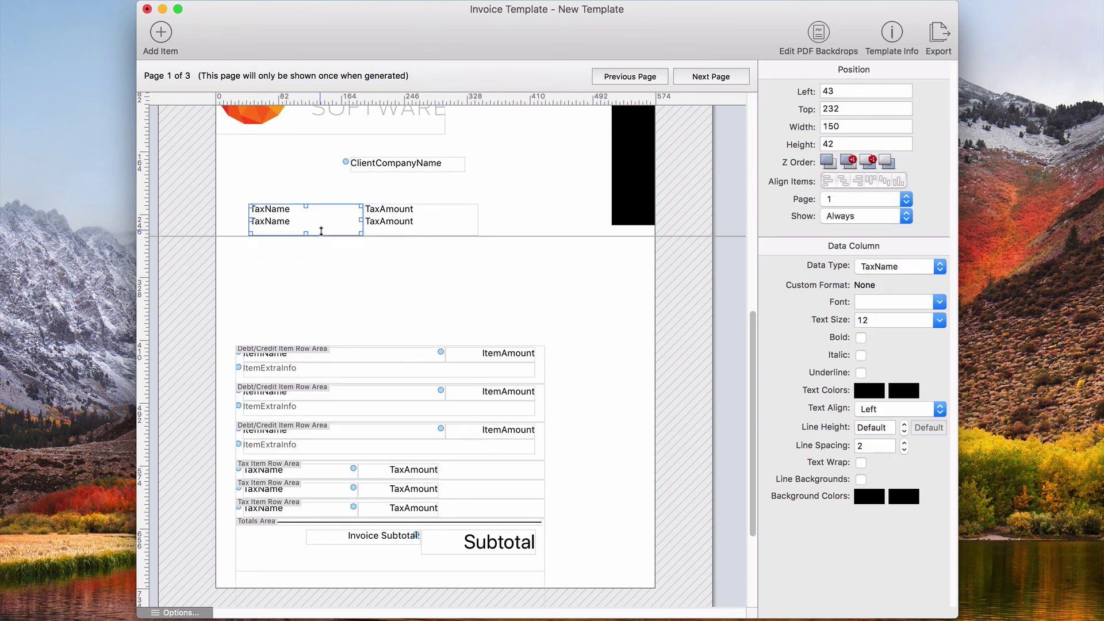
Move the two tax data columns together, placing the TaxName column at about left 216, top 335.
shift+click(394, 226)
drag(391, 232, 523, 311)
click(577, 327)
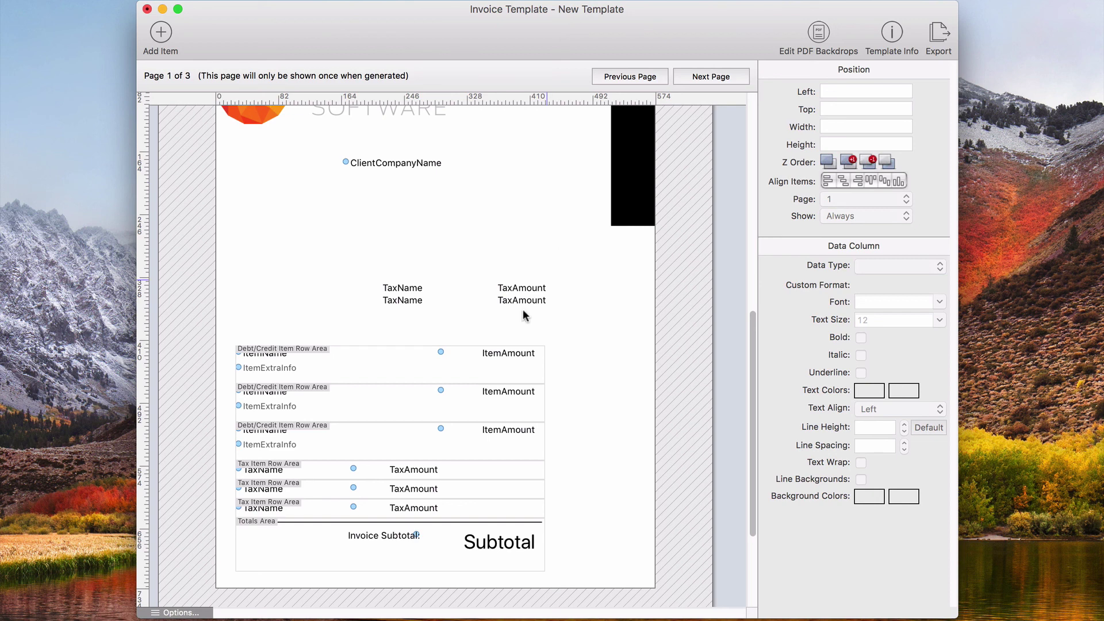
Select both tax data columns and move them together to top 251, below the ClientCompanyName variable.
click(415, 306)
shift+click(528, 307)
click(437, 303)
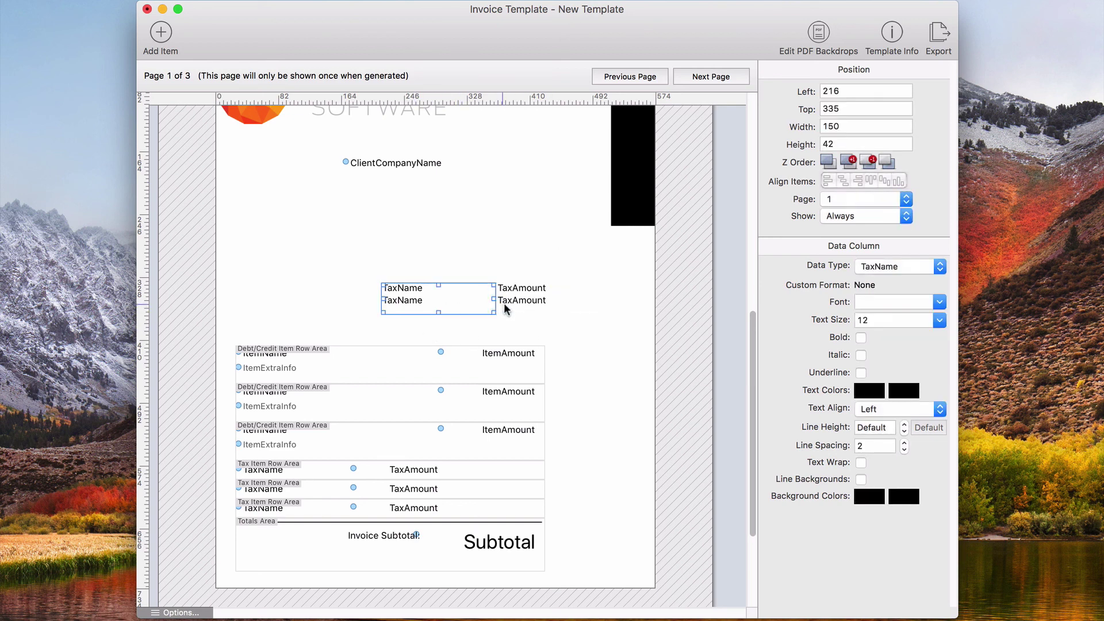
shift+click(523, 303)
drag(534, 306, 439, 242)
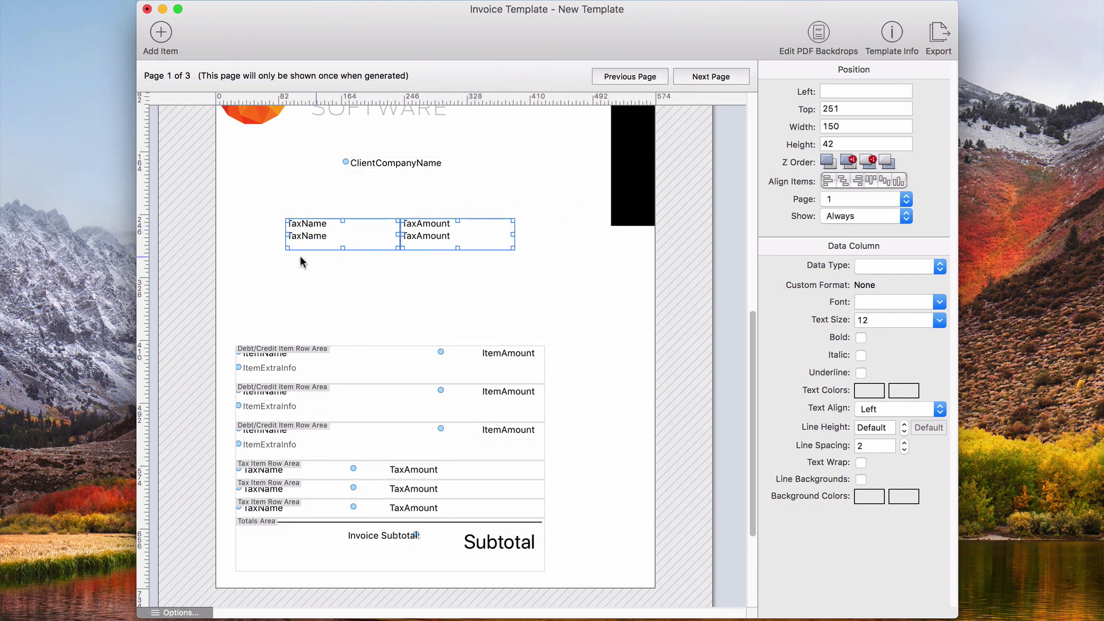
click(368, 290)
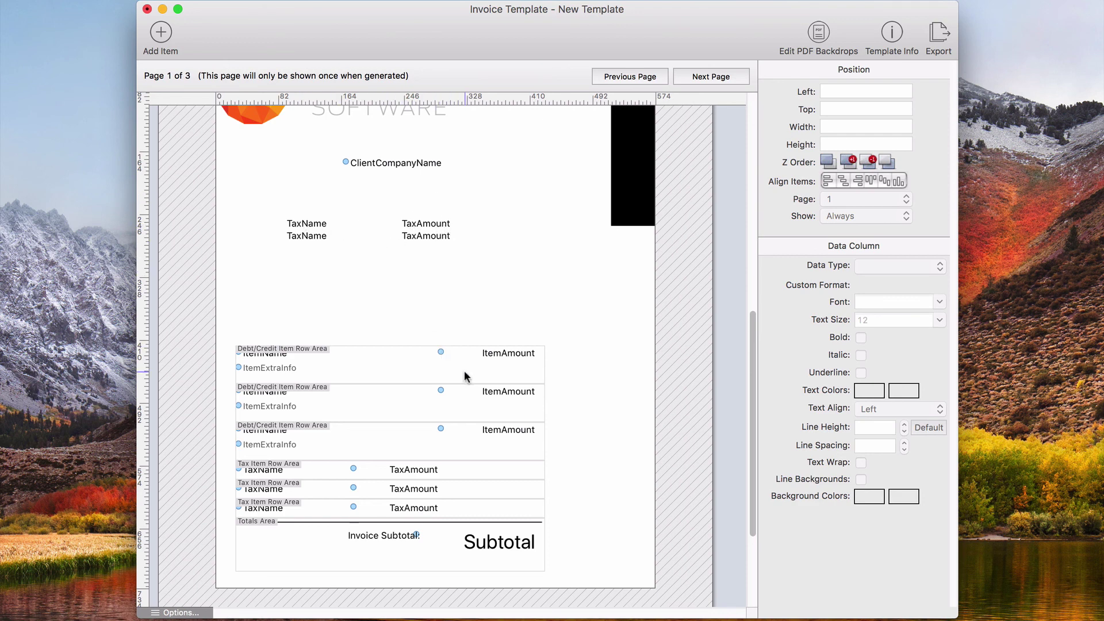
Move the combo data row to left 91, top 377, lining up its left edge with the TaxName column.
drag(464, 370, 514, 340)
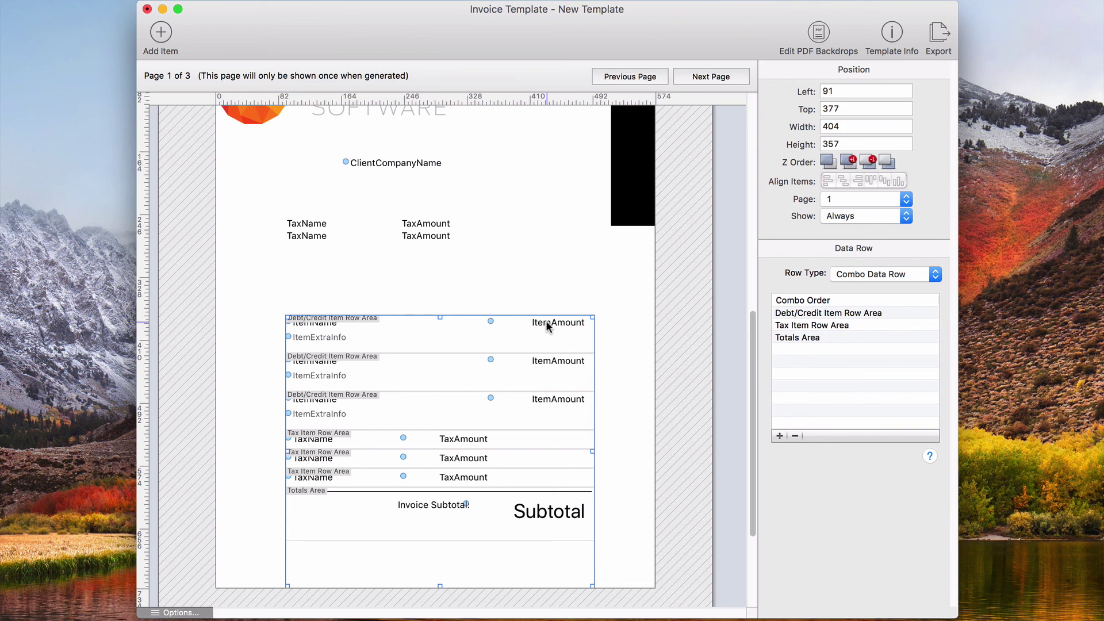
click(634, 374)
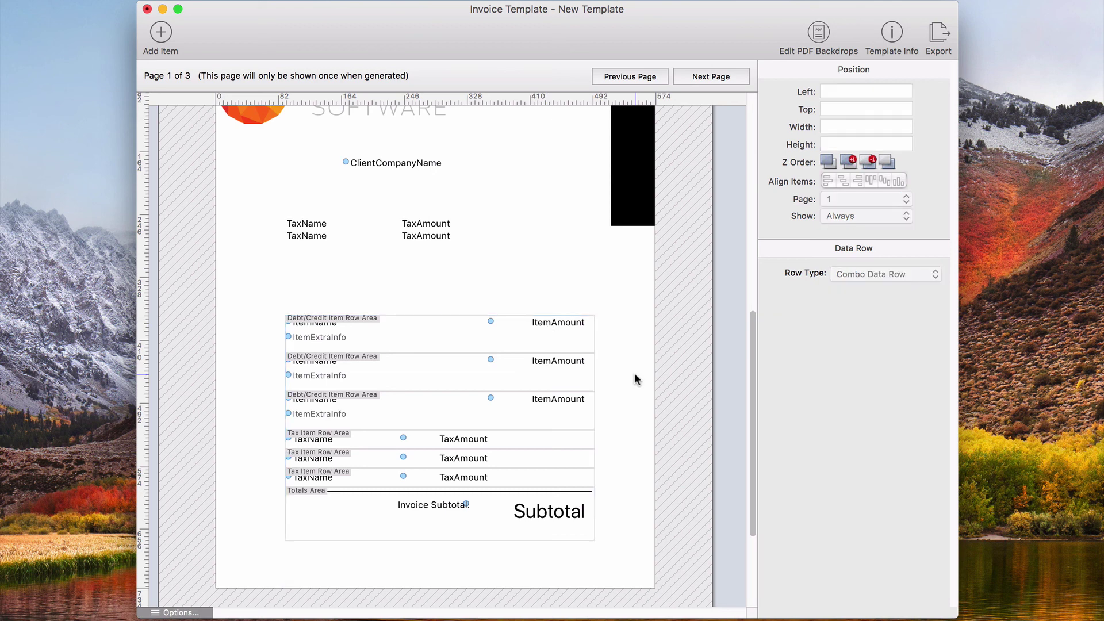